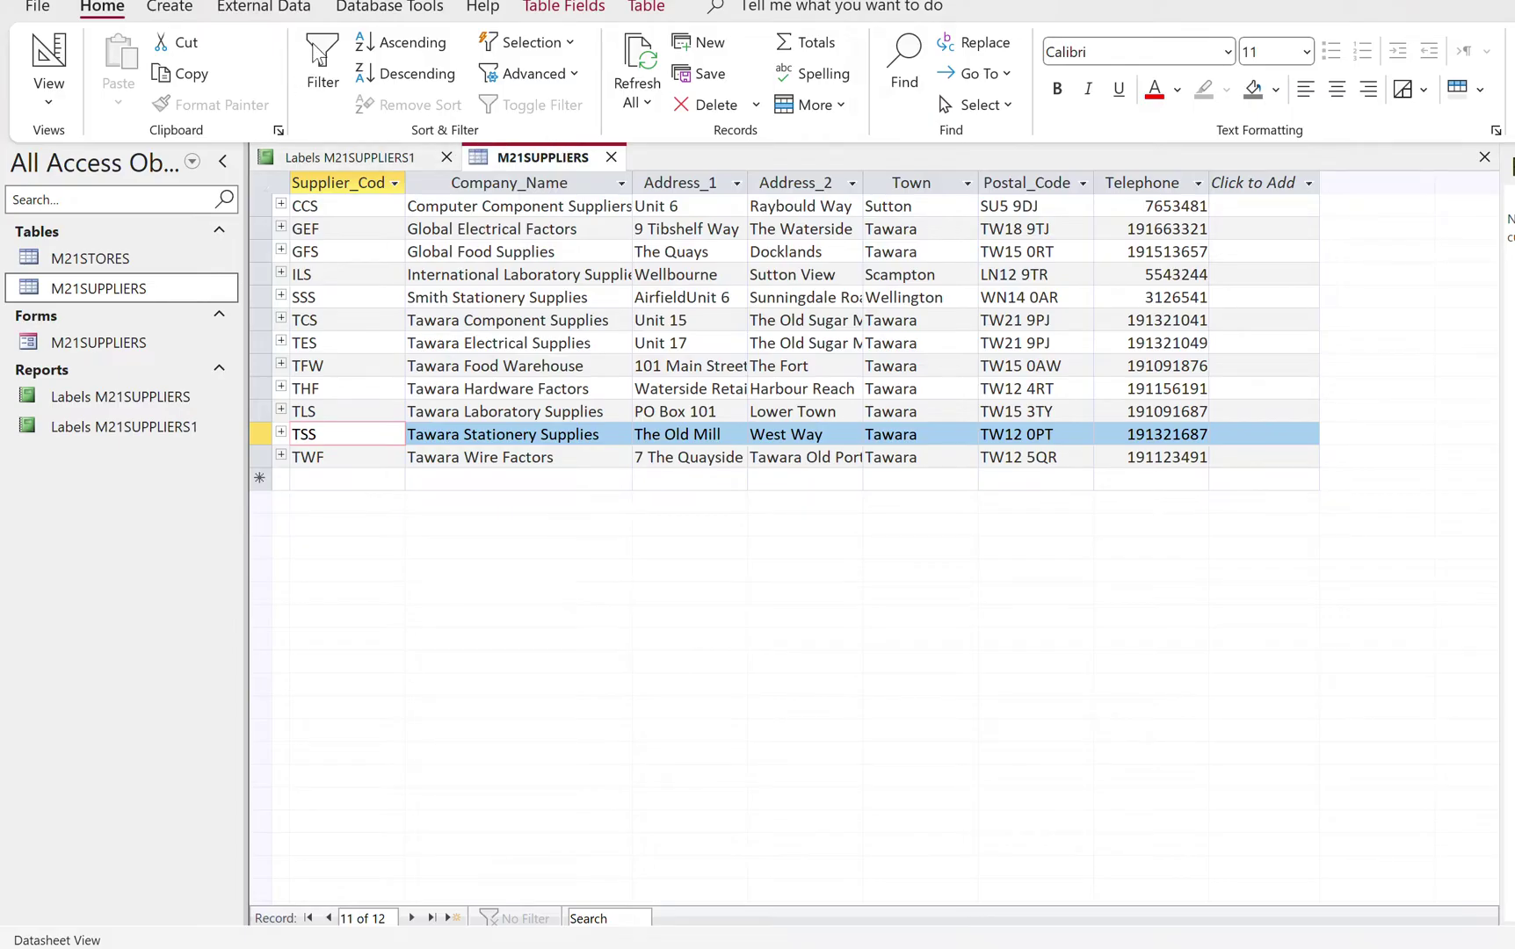
# Start a new query design on the M21SUPPLIERS table and enlarge its field list
pyautogui.click(170, 7)
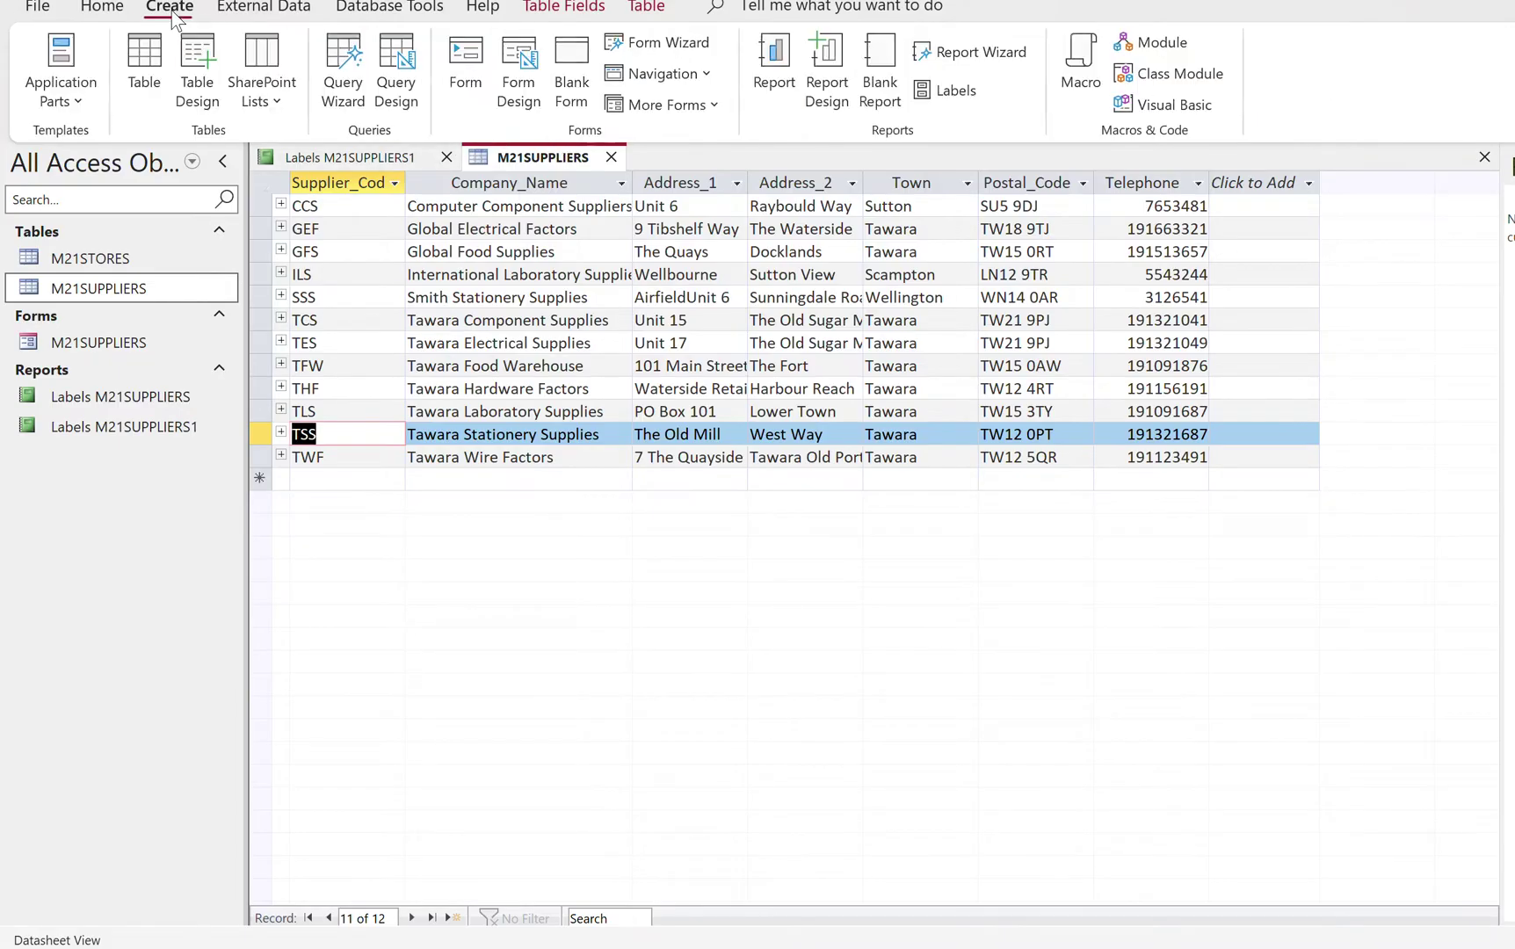
pyautogui.click(398, 99)
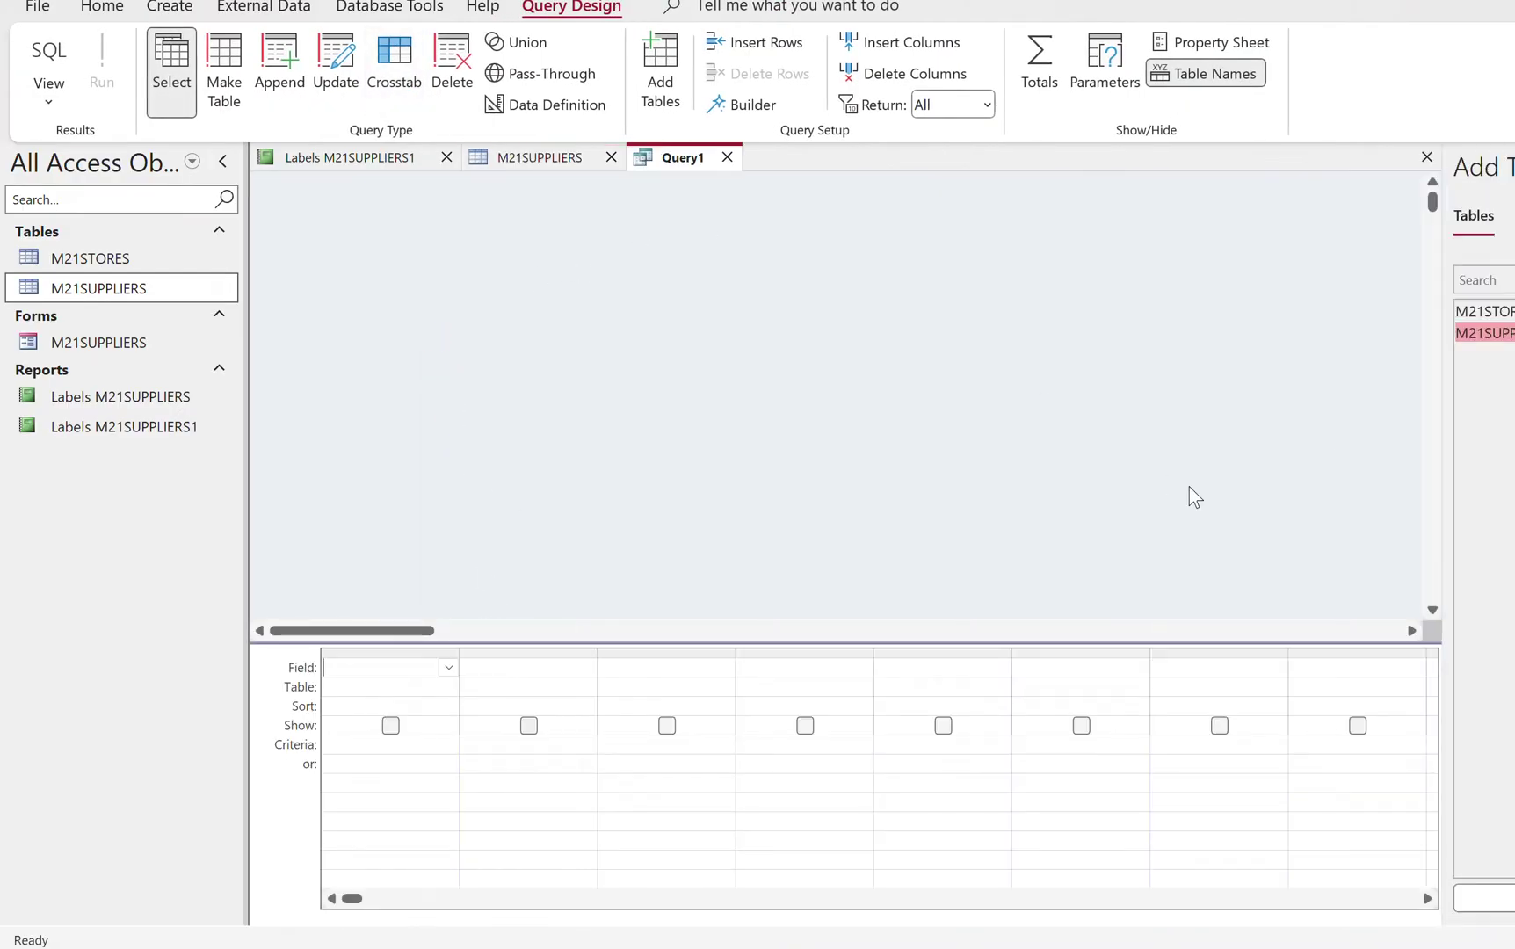
pyautogui.doubleClick(1481, 335)
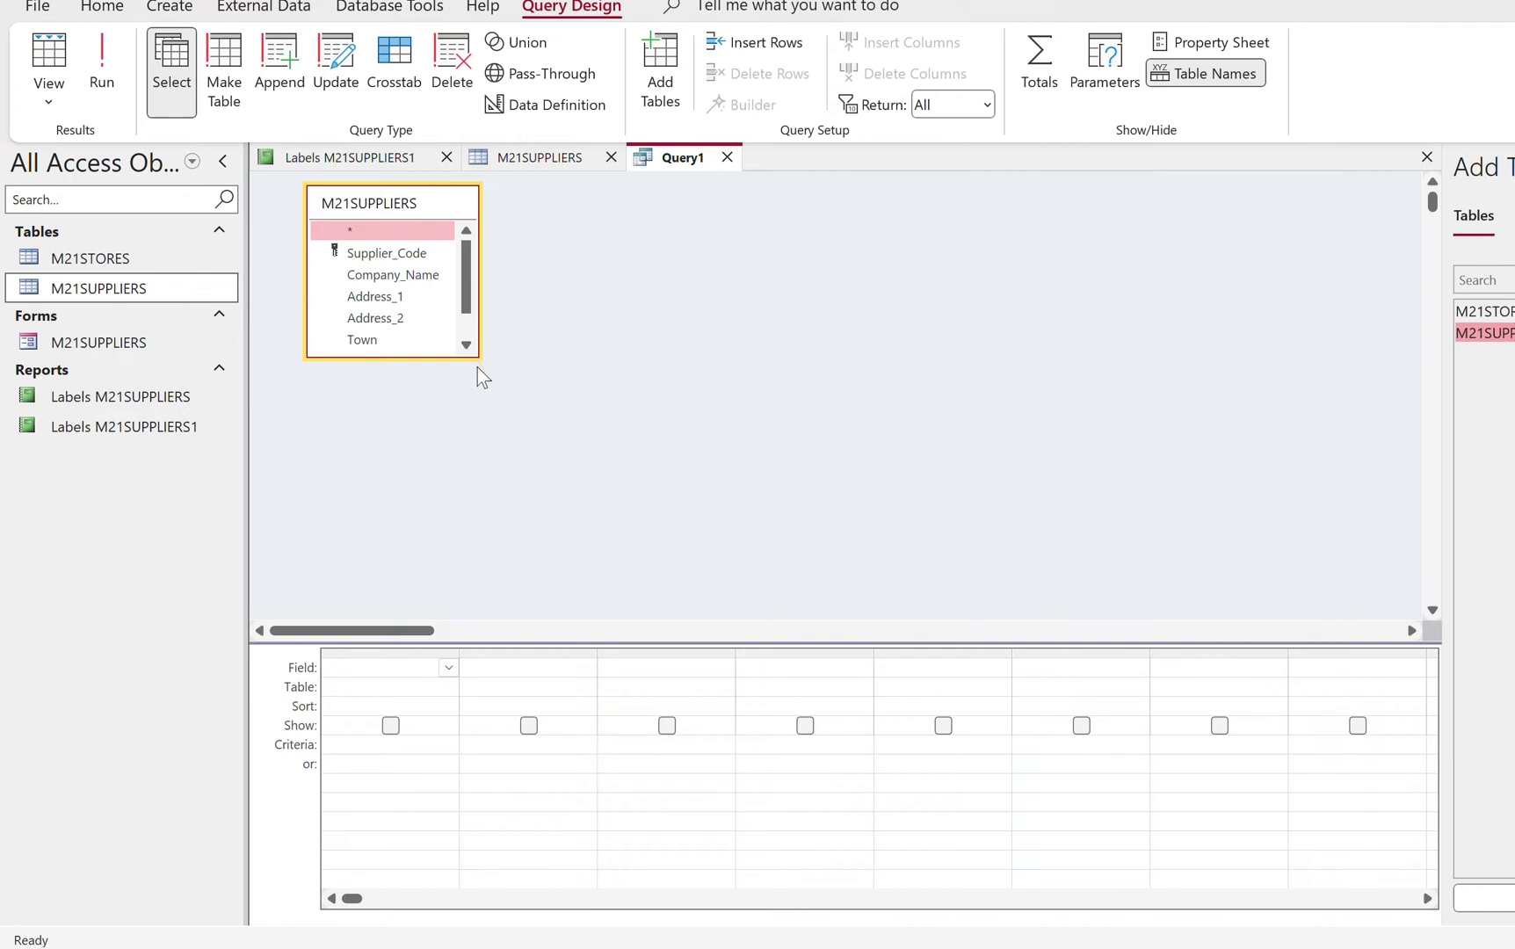
pyautogui.moveTo(477, 353); pyautogui.dragTo(652, 422)
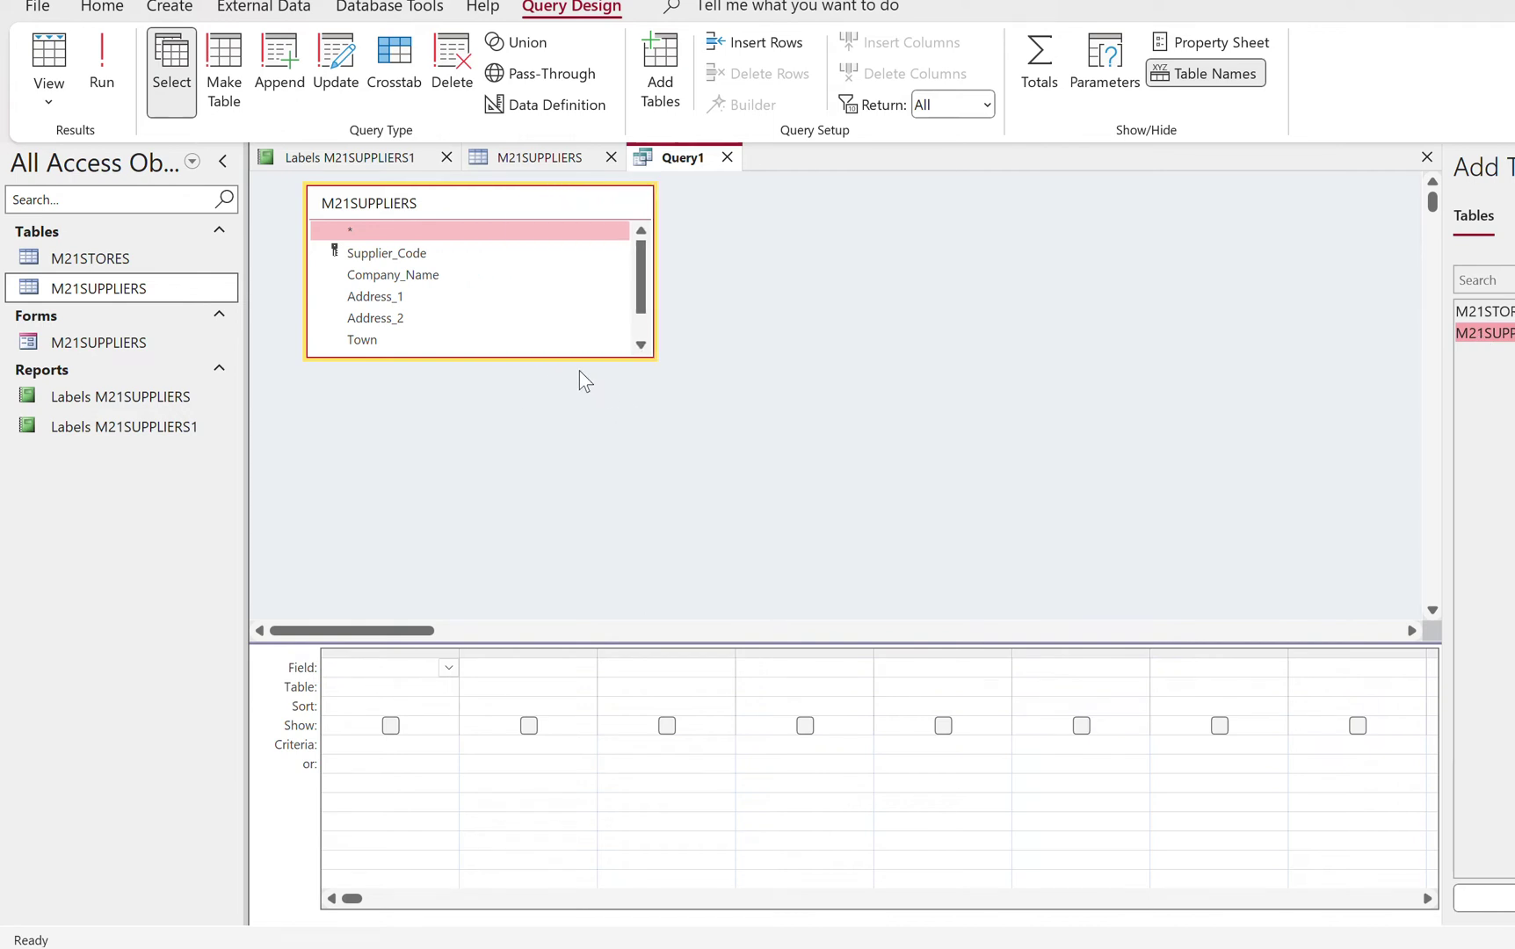
pyautogui.moveTo(572, 353); pyautogui.dragTo(566, 512)
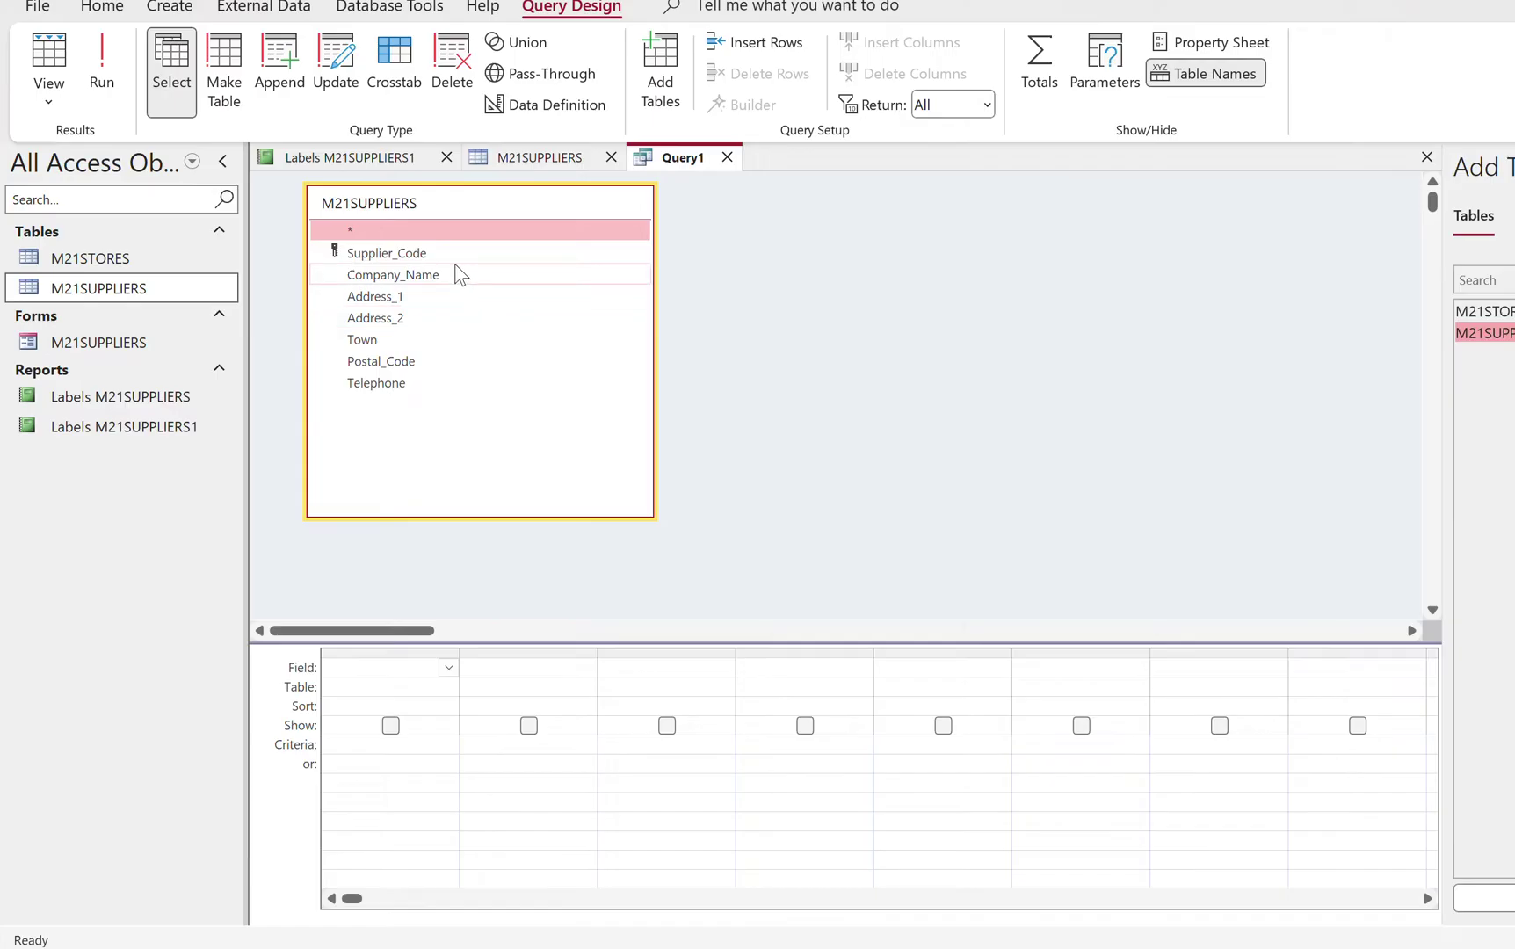
# Add Supplier_Code, Company_Name, Address_2 and Address_1 to the query grid
pyautogui.click(431, 257)
pyautogui.doubleClick(431, 257)
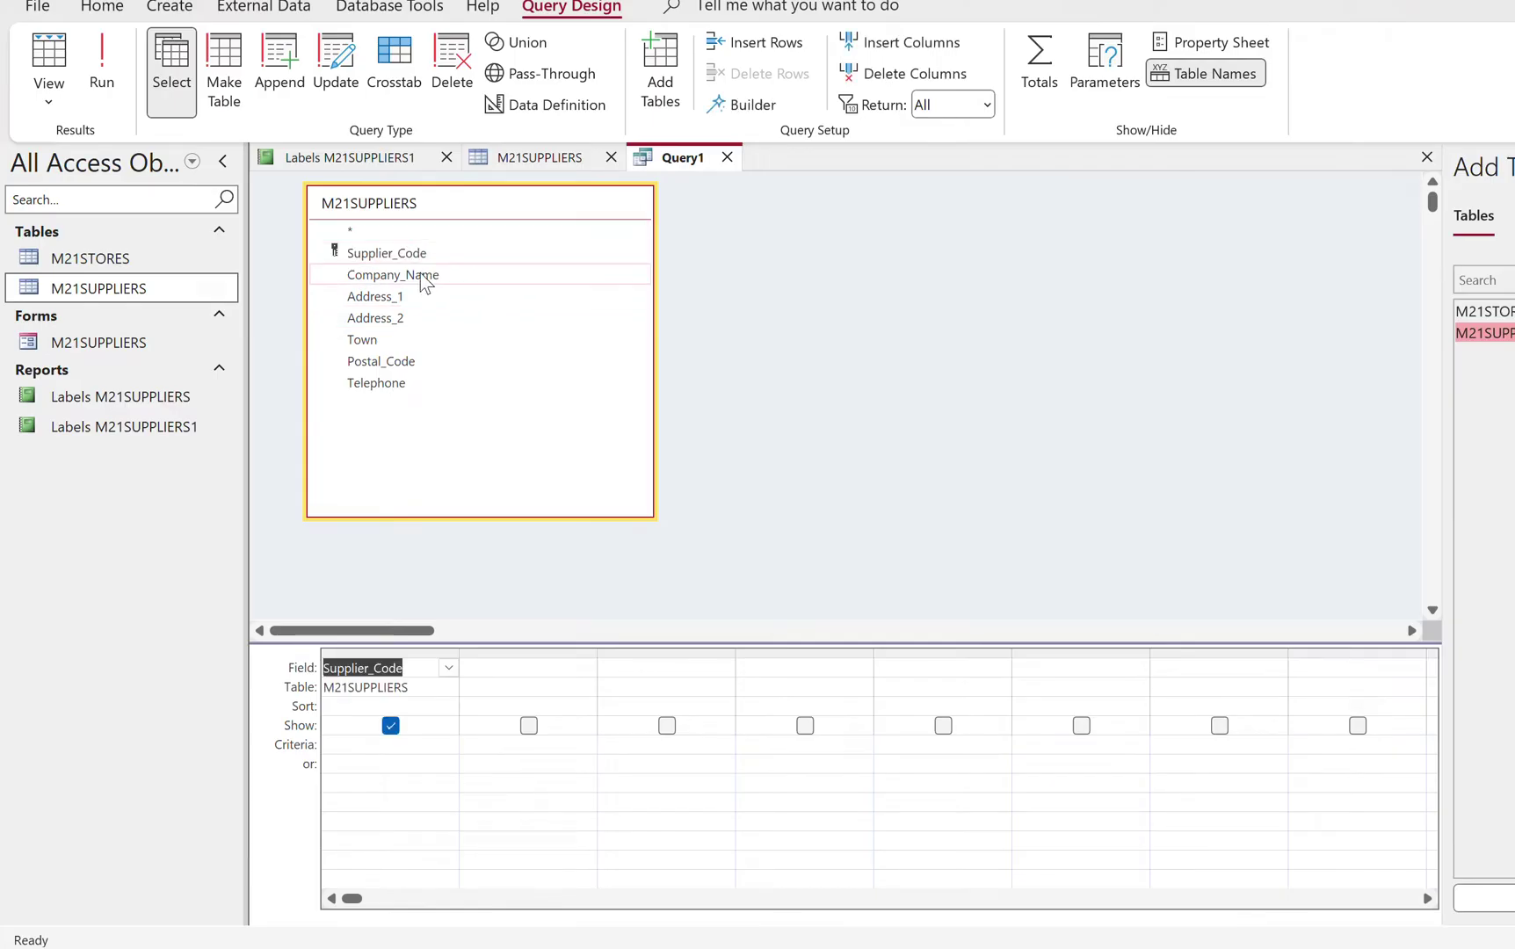
pyautogui.doubleClick(426, 276)
pyautogui.click(391, 303)
pyautogui.doubleClick(392, 317)
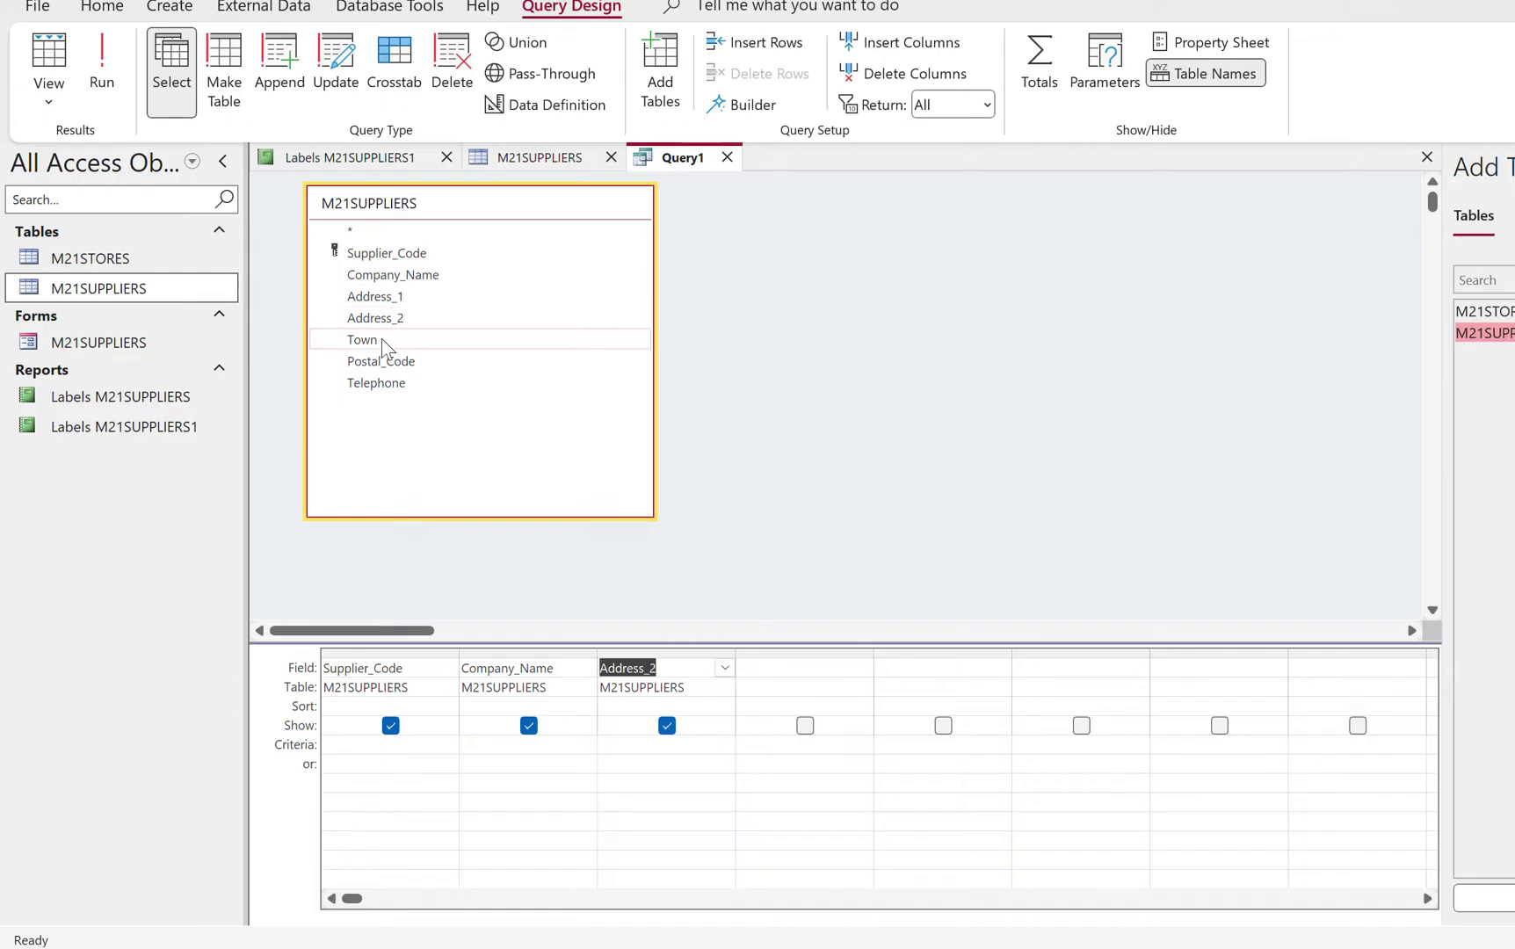
pyautogui.click(411, 303)
pyautogui.doubleClick(411, 303)
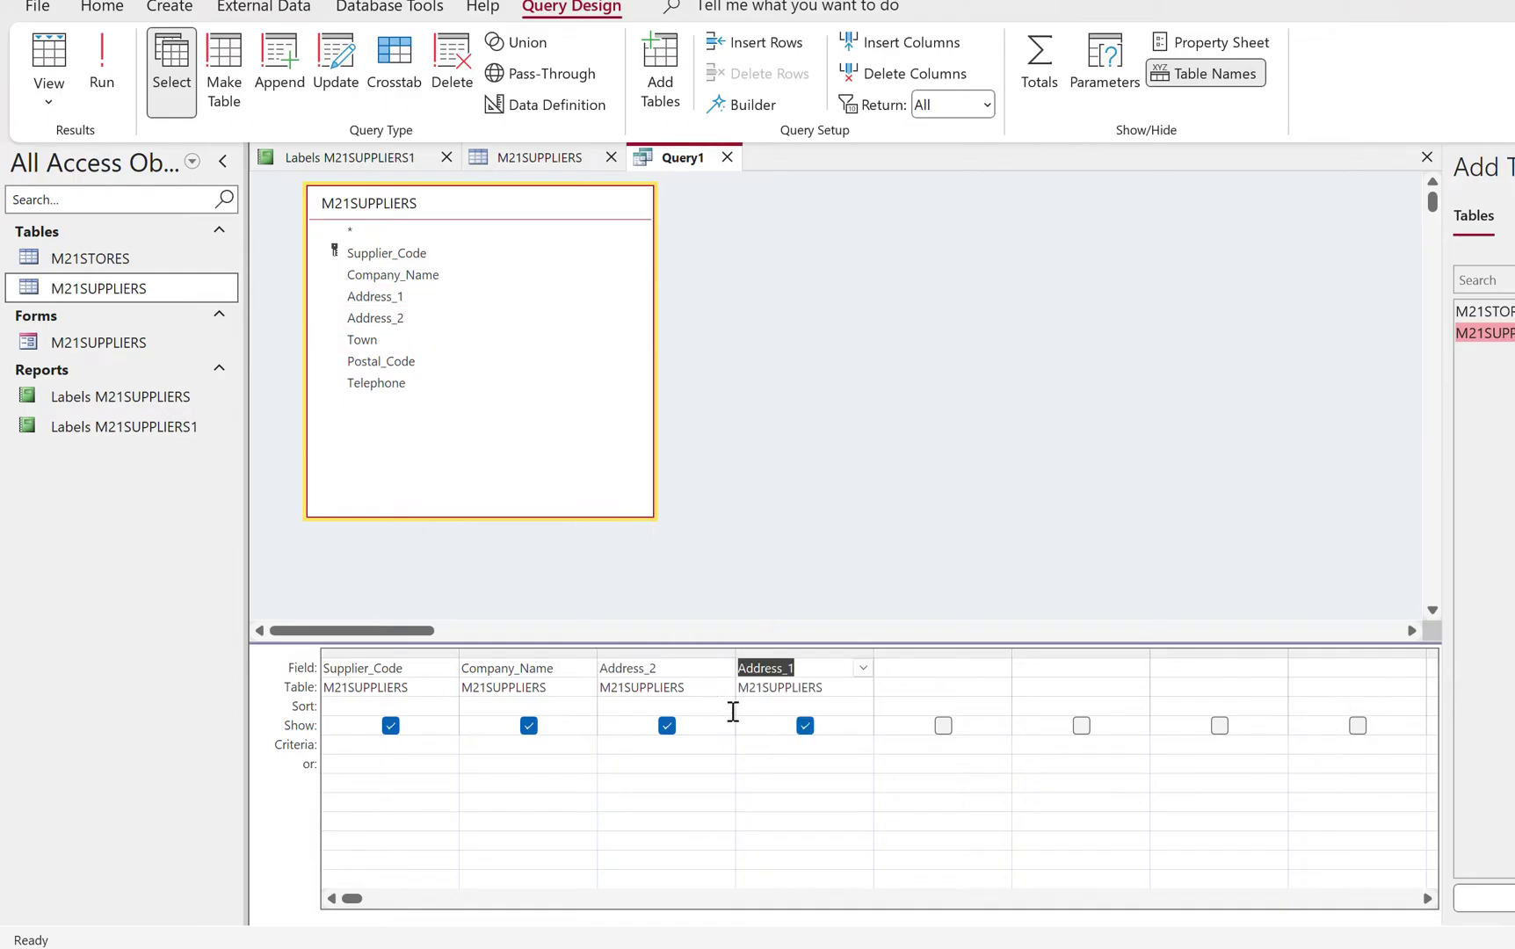
# Set columns three to seven to Address_1, Address_2, Town, Postal_Code and Telephone
pyautogui.click(724, 666)
pyautogui.click(712, 743)
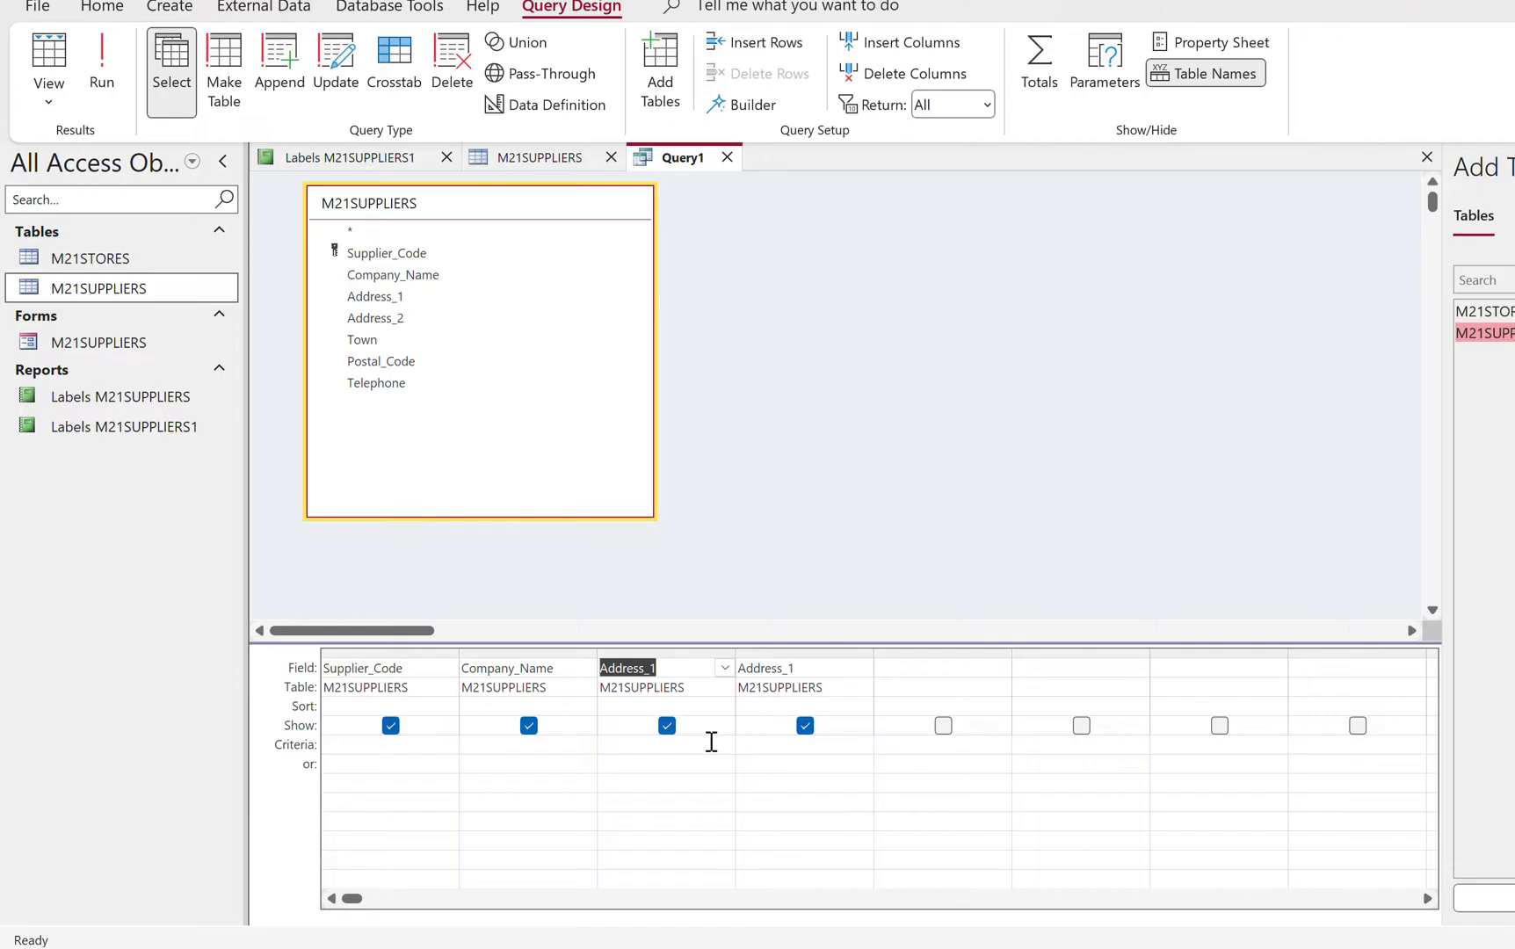
pyautogui.click(863, 668)
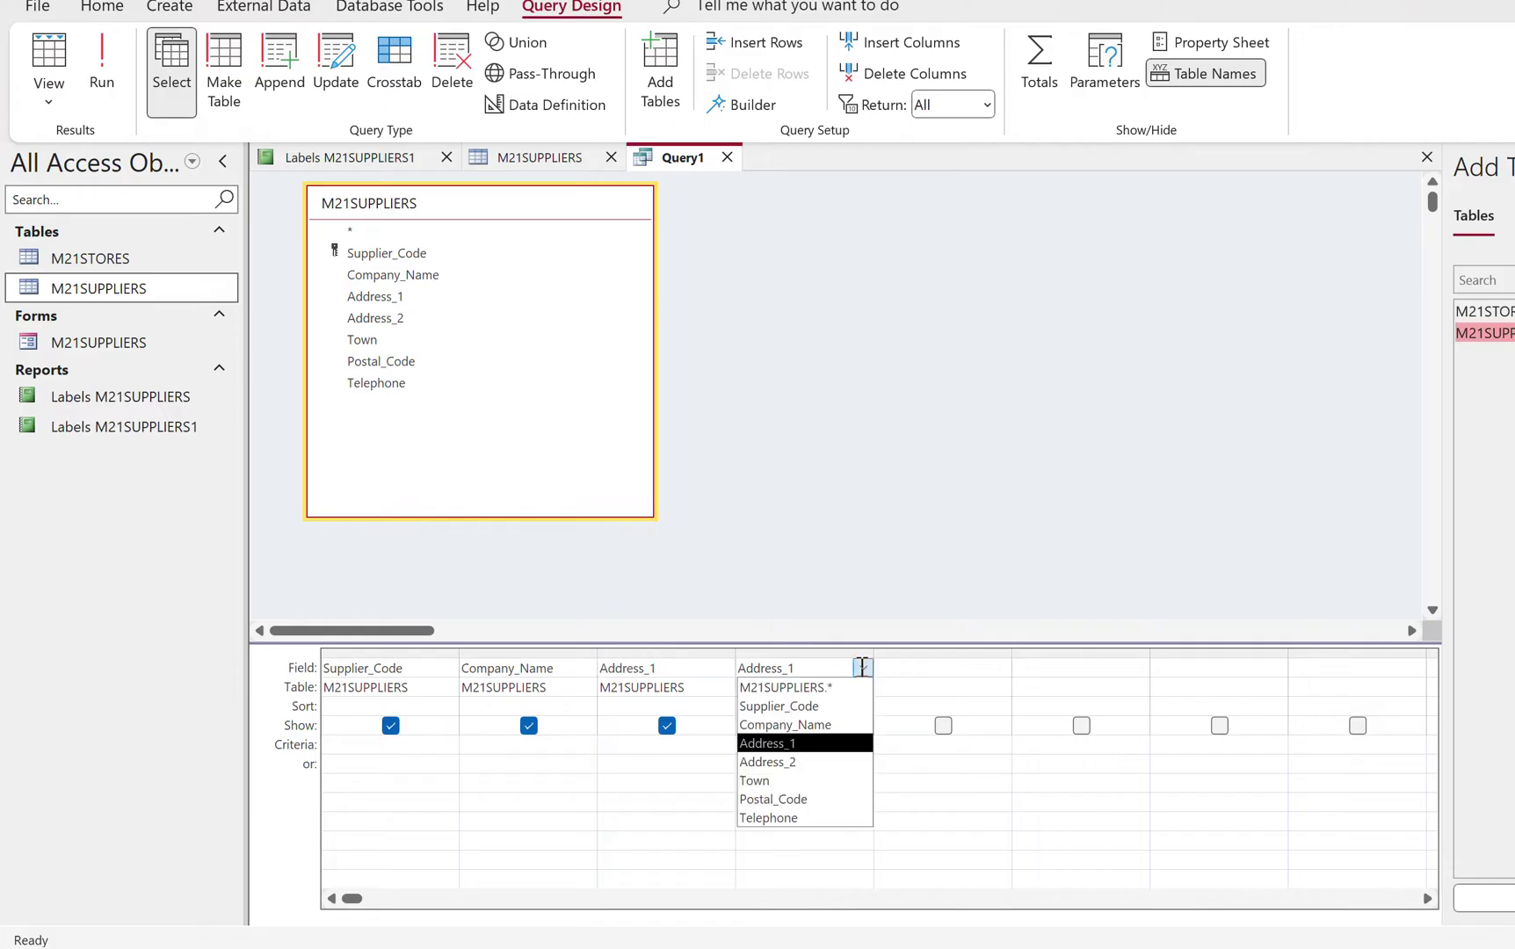
pyautogui.click(842, 761)
pyautogui.click(1002, 668)
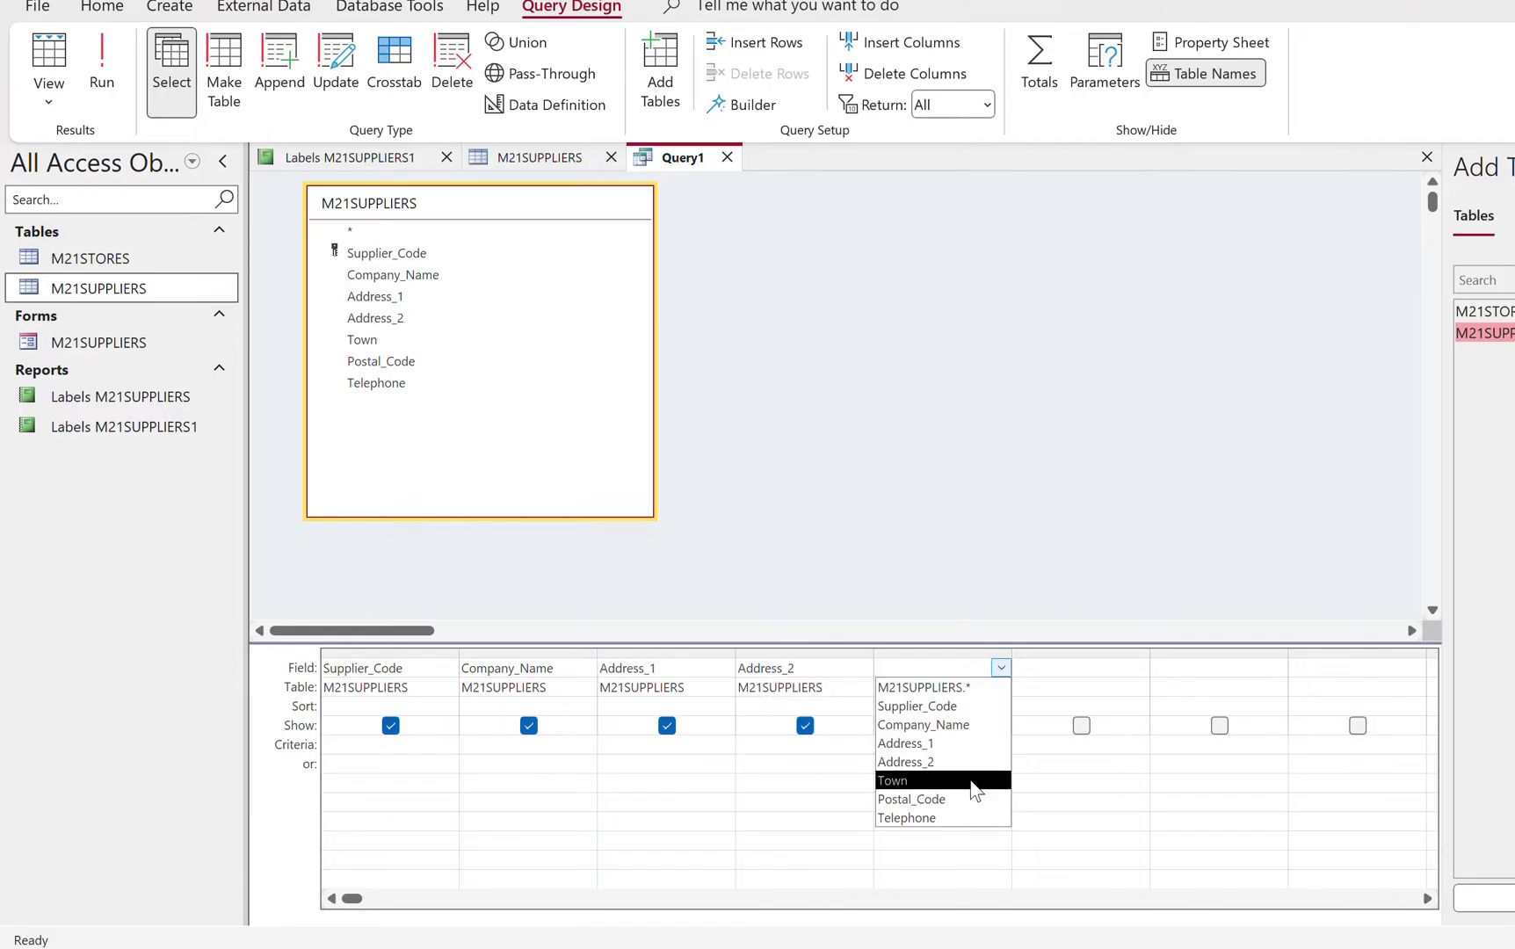
pyautogui.click(976, 787)
pyautogui.click(1139, 668)
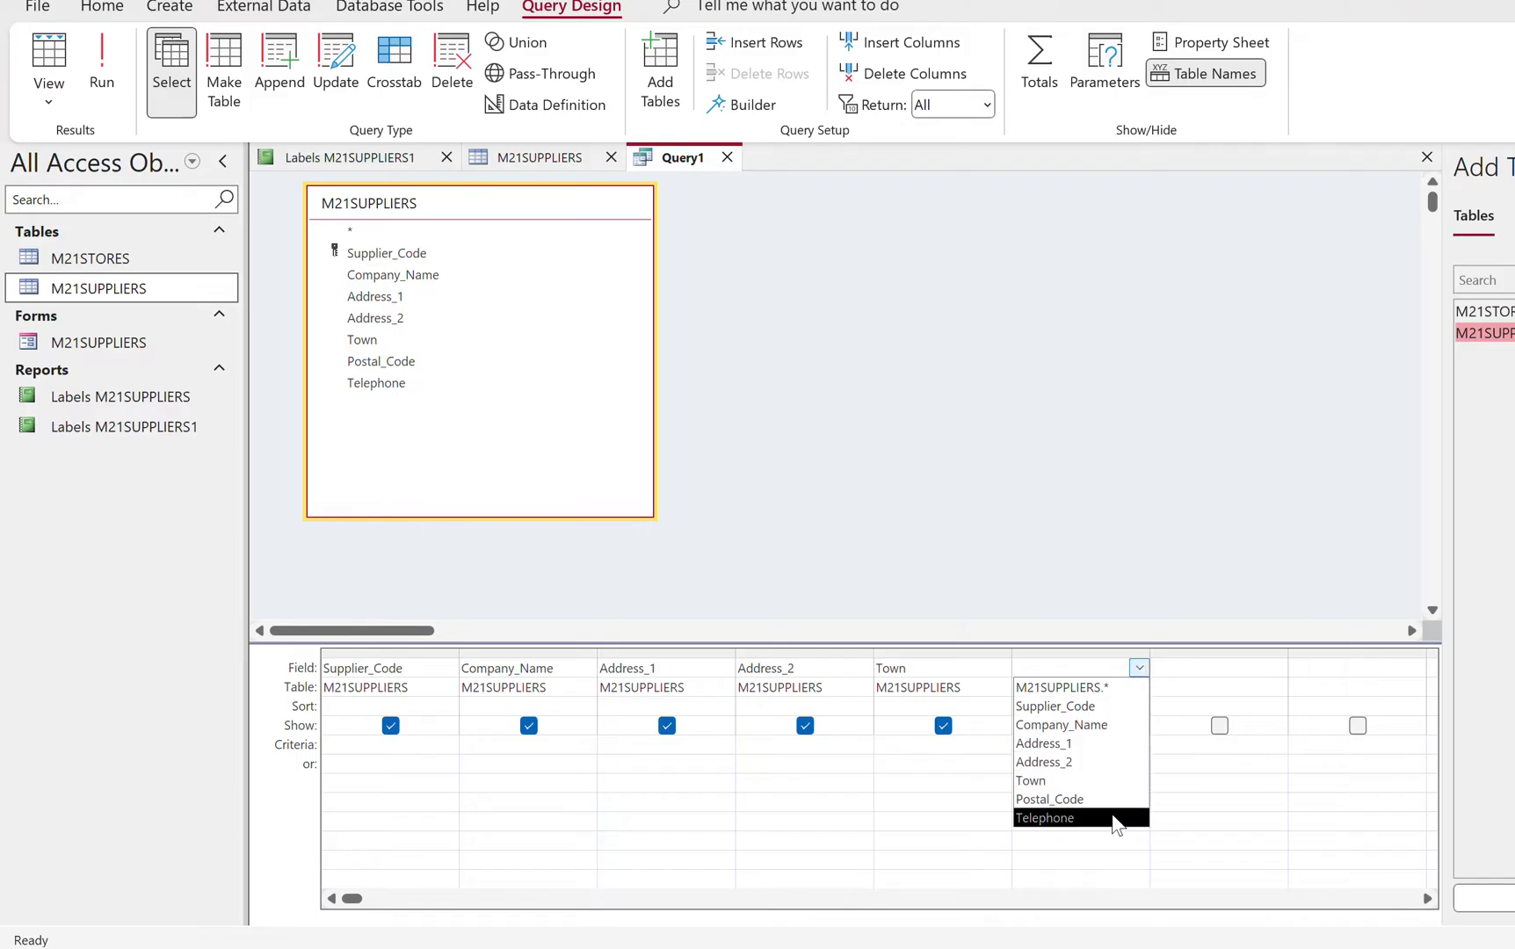
pyautogui.click(1082, 799)
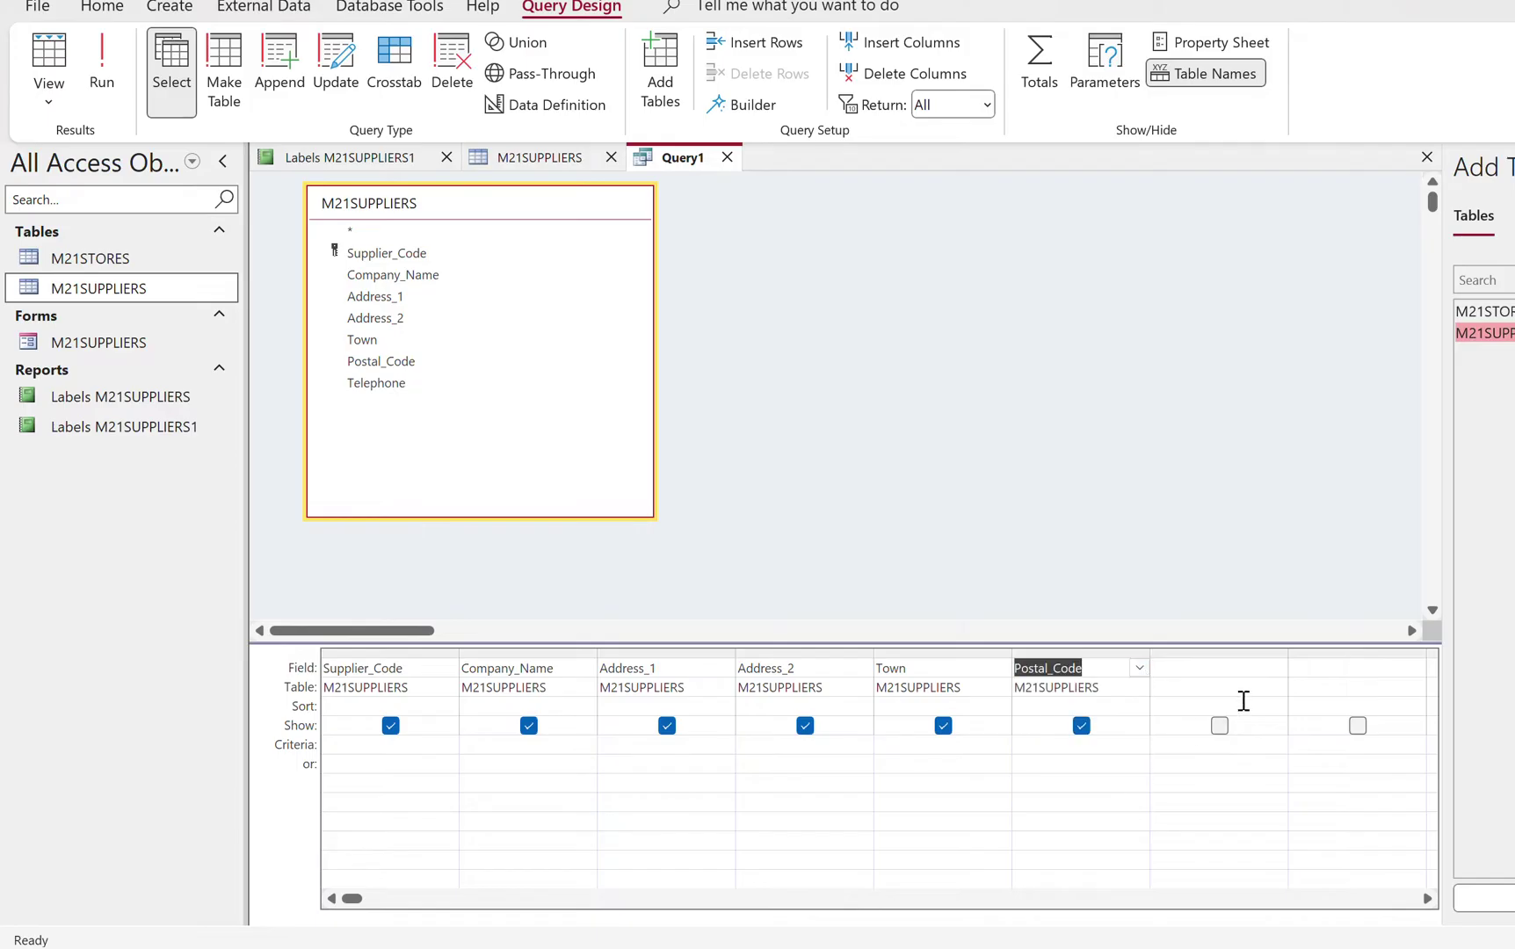
pyautogui.click(1279, 668)
pyautogui.click(1204, 817)
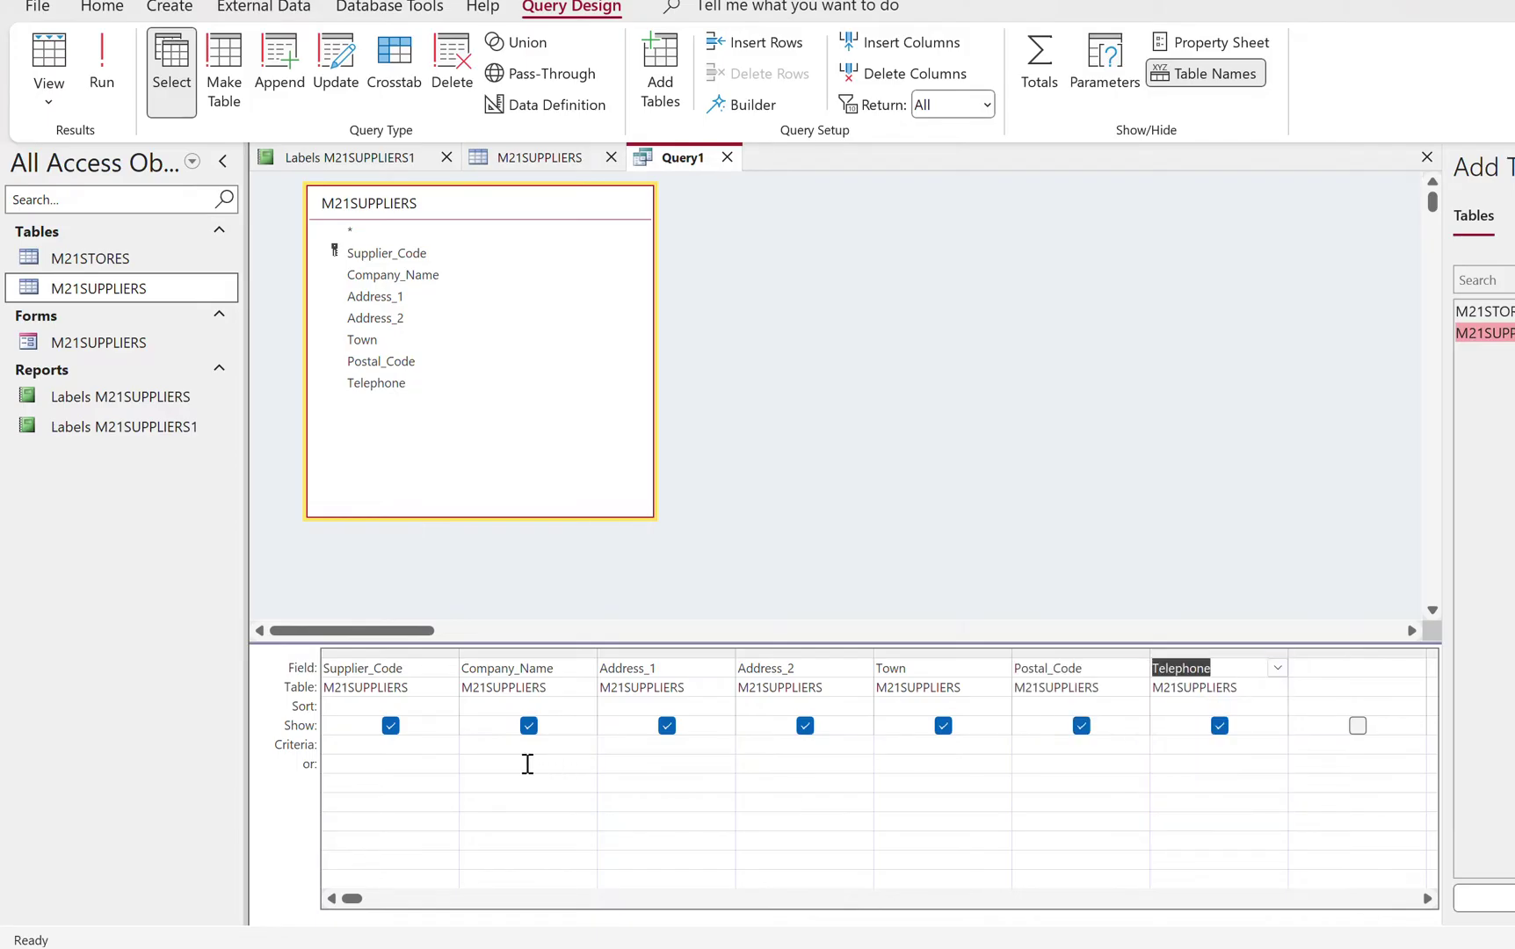
# Filter Company_Name with Like "*Tawara*" and view the matching suppliers in Datasheet View
pyautogui.click(490, 745)
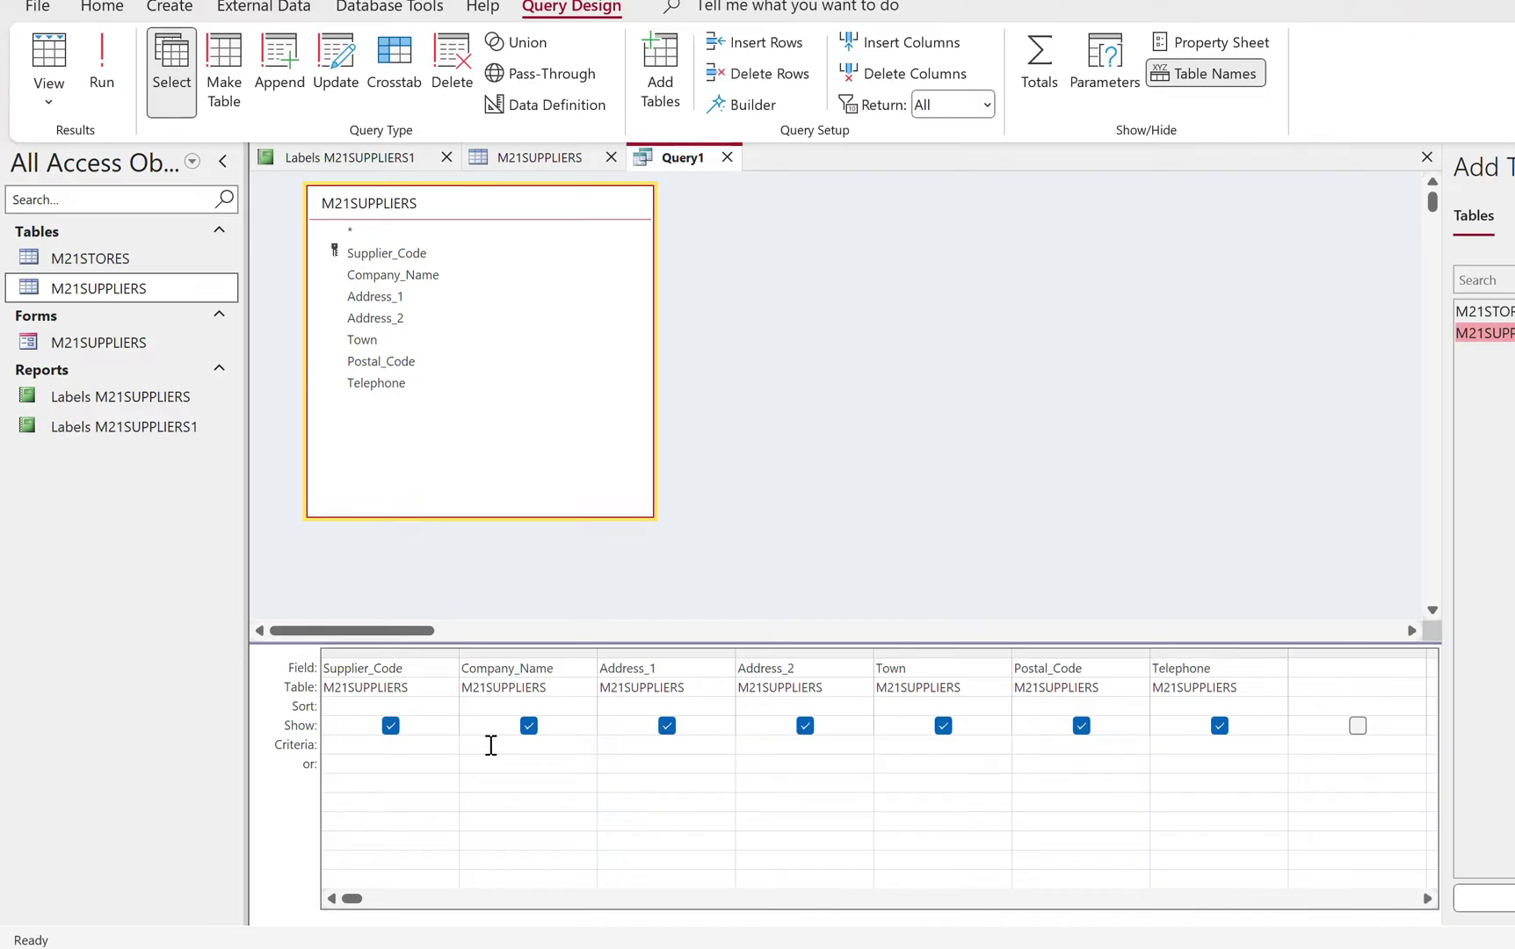
pyautogui.write('"*Tawara*"')
pyautogui.press('Tab')
pyautogui.rightClick(676, 170)
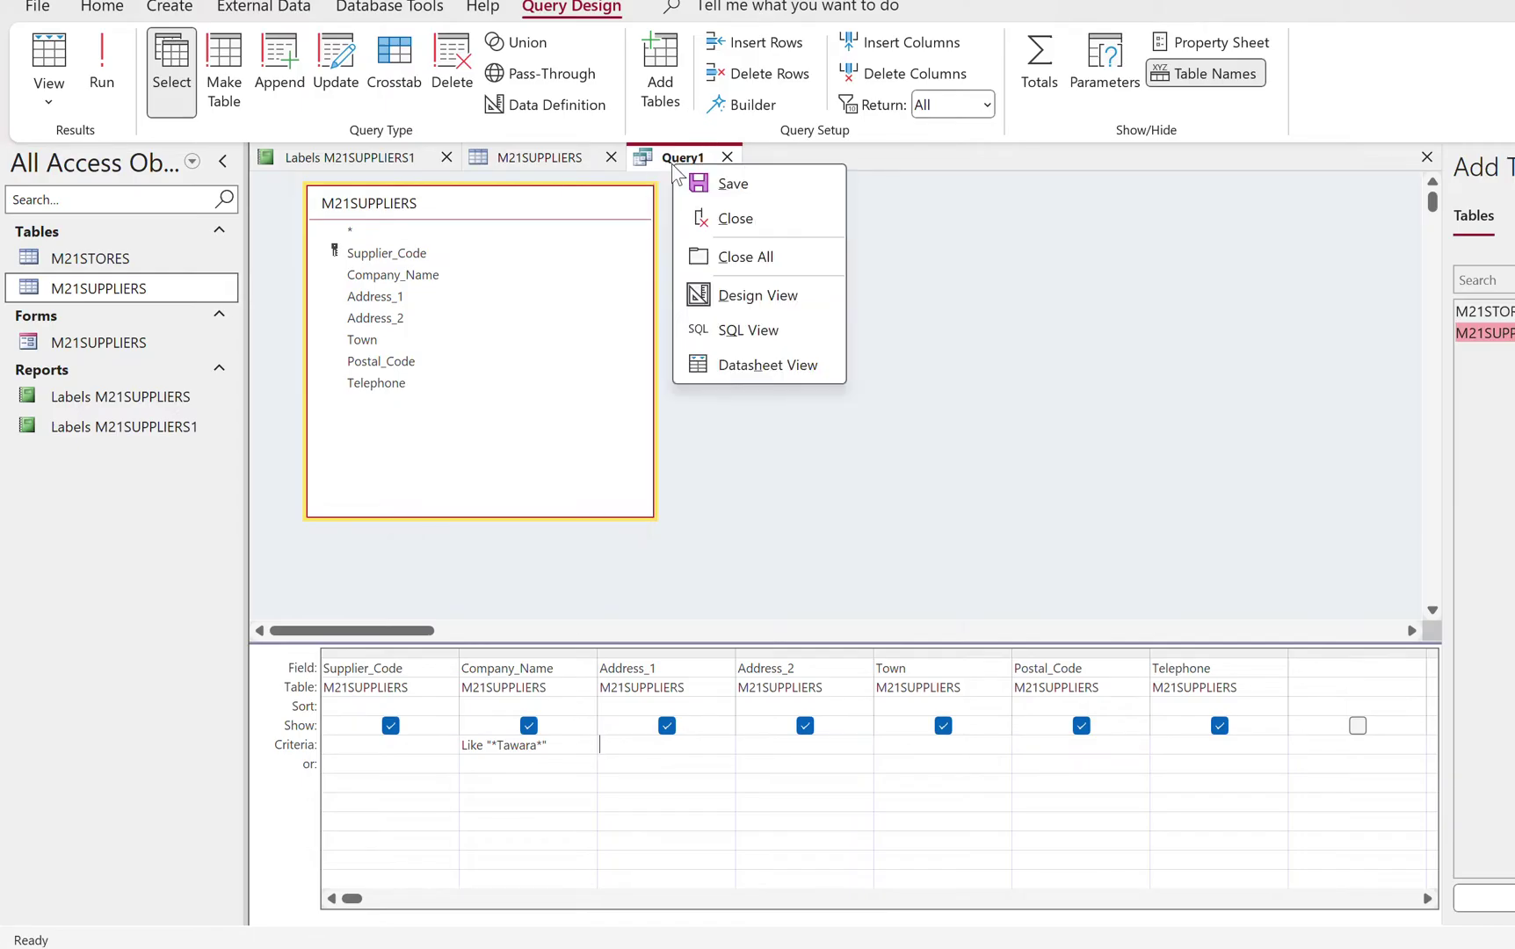
pyautogui.click(748, 365)
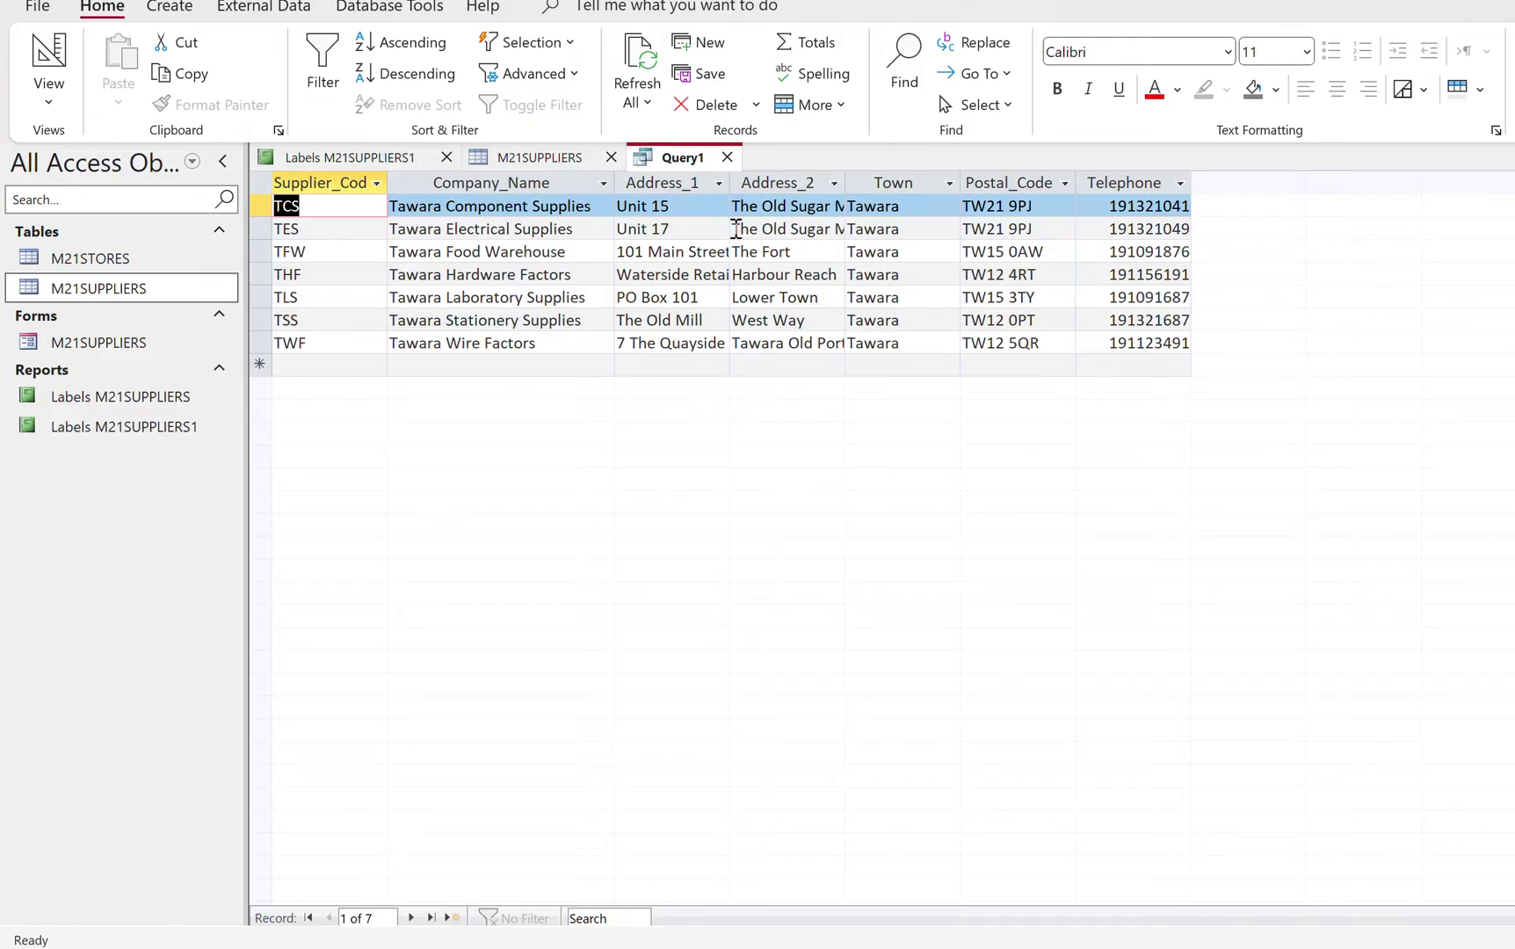
# Save the query as Query1 and select it as the label source
pyautogui.rightClick(649, 157)
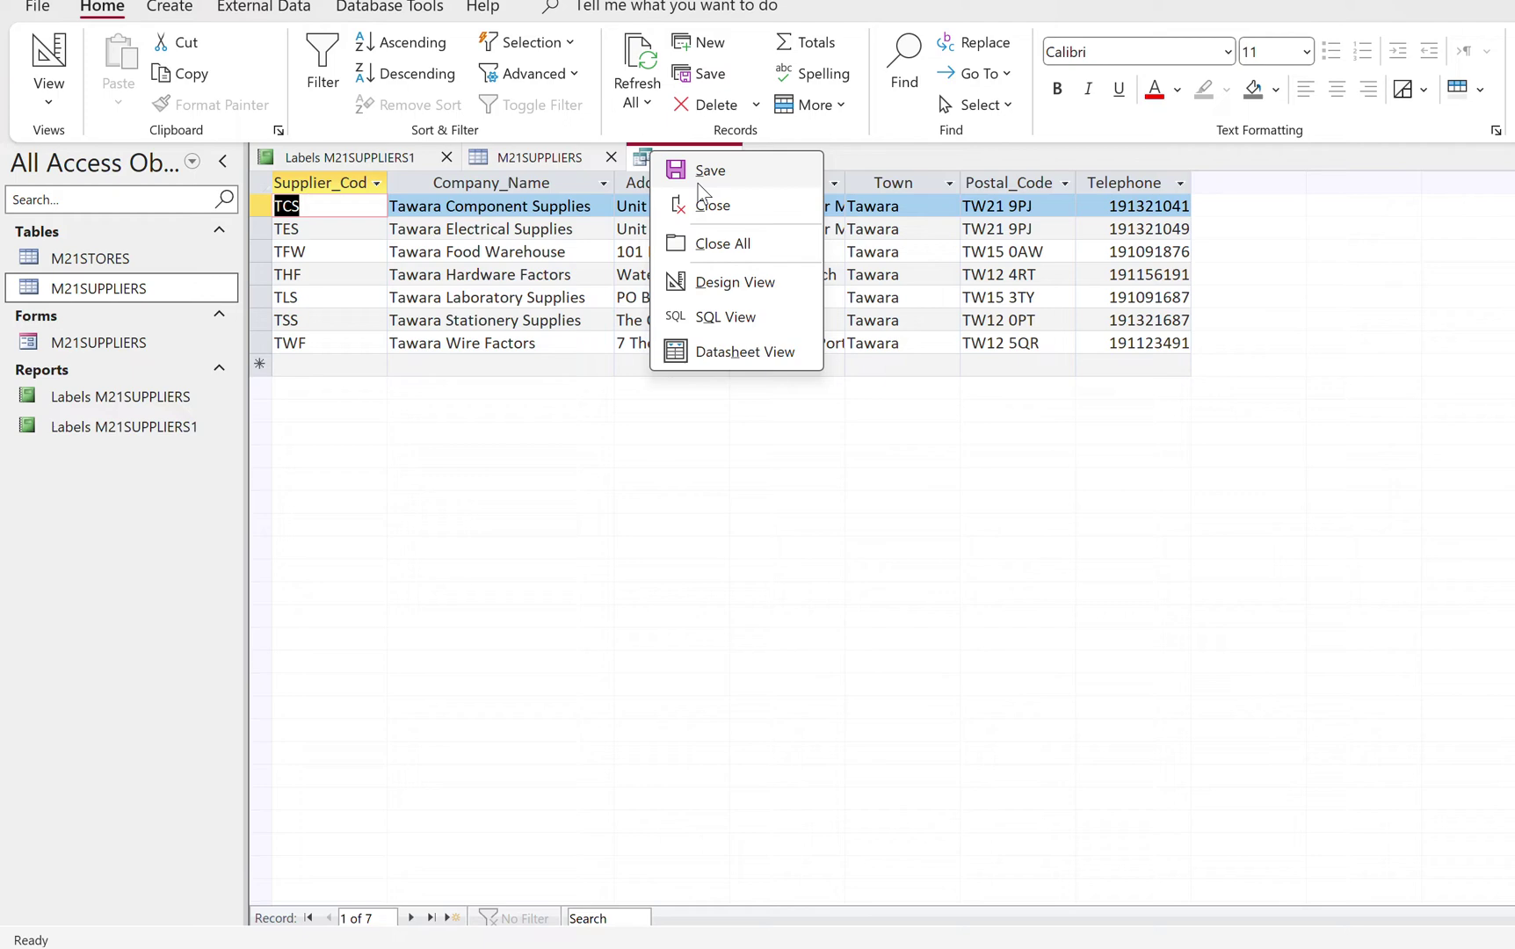
pyautogui.click(694, 178)
pyautogui.press('Return')
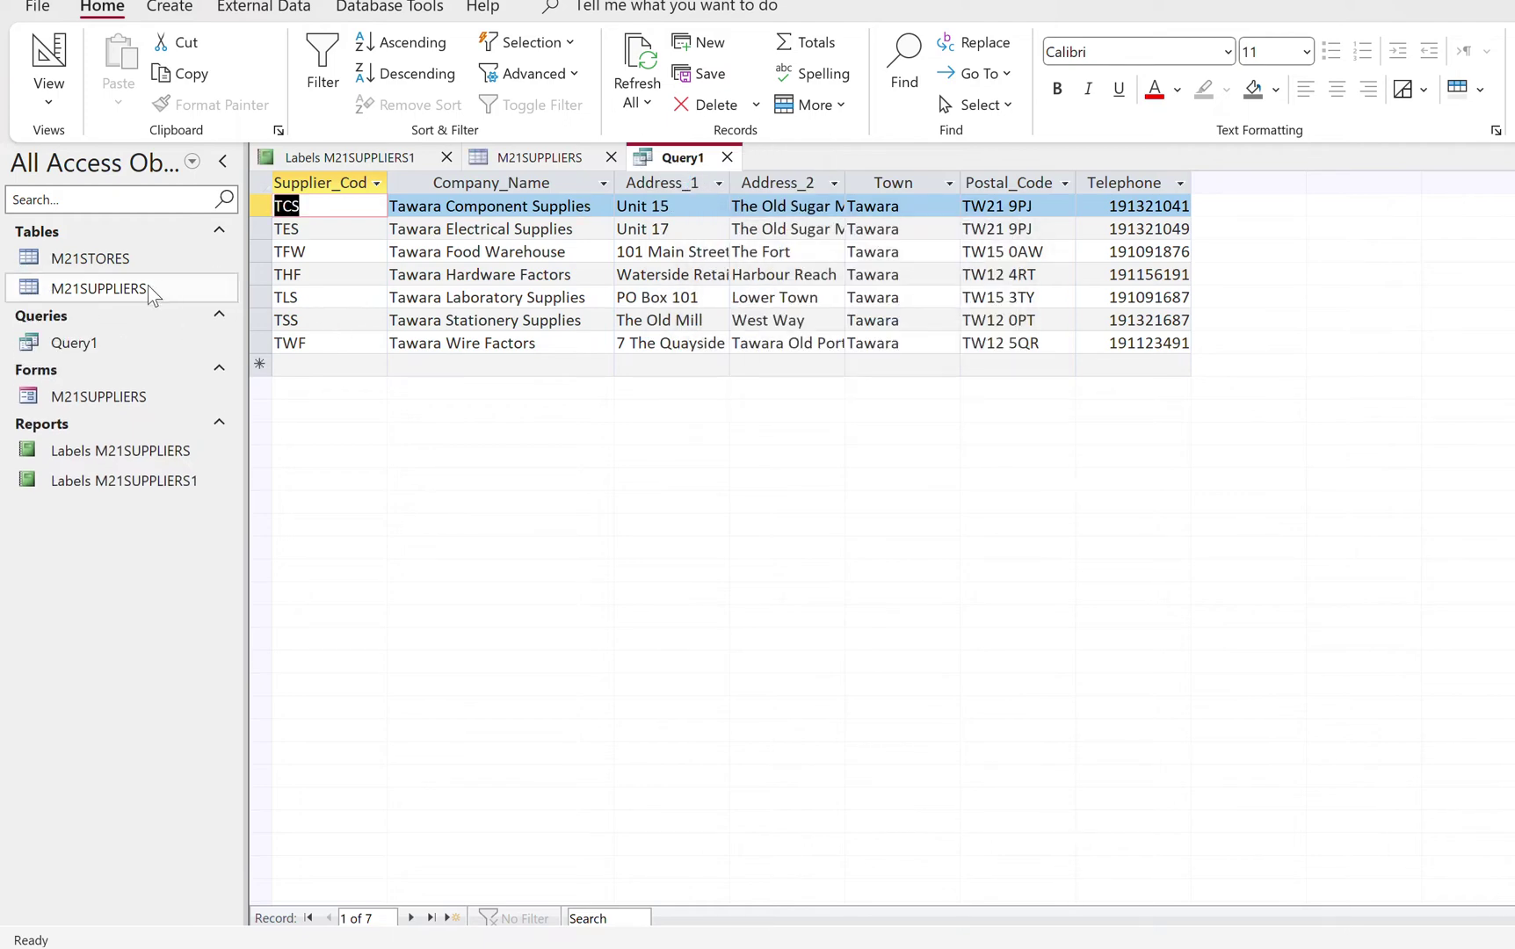
pyautogui.click(141, 345)
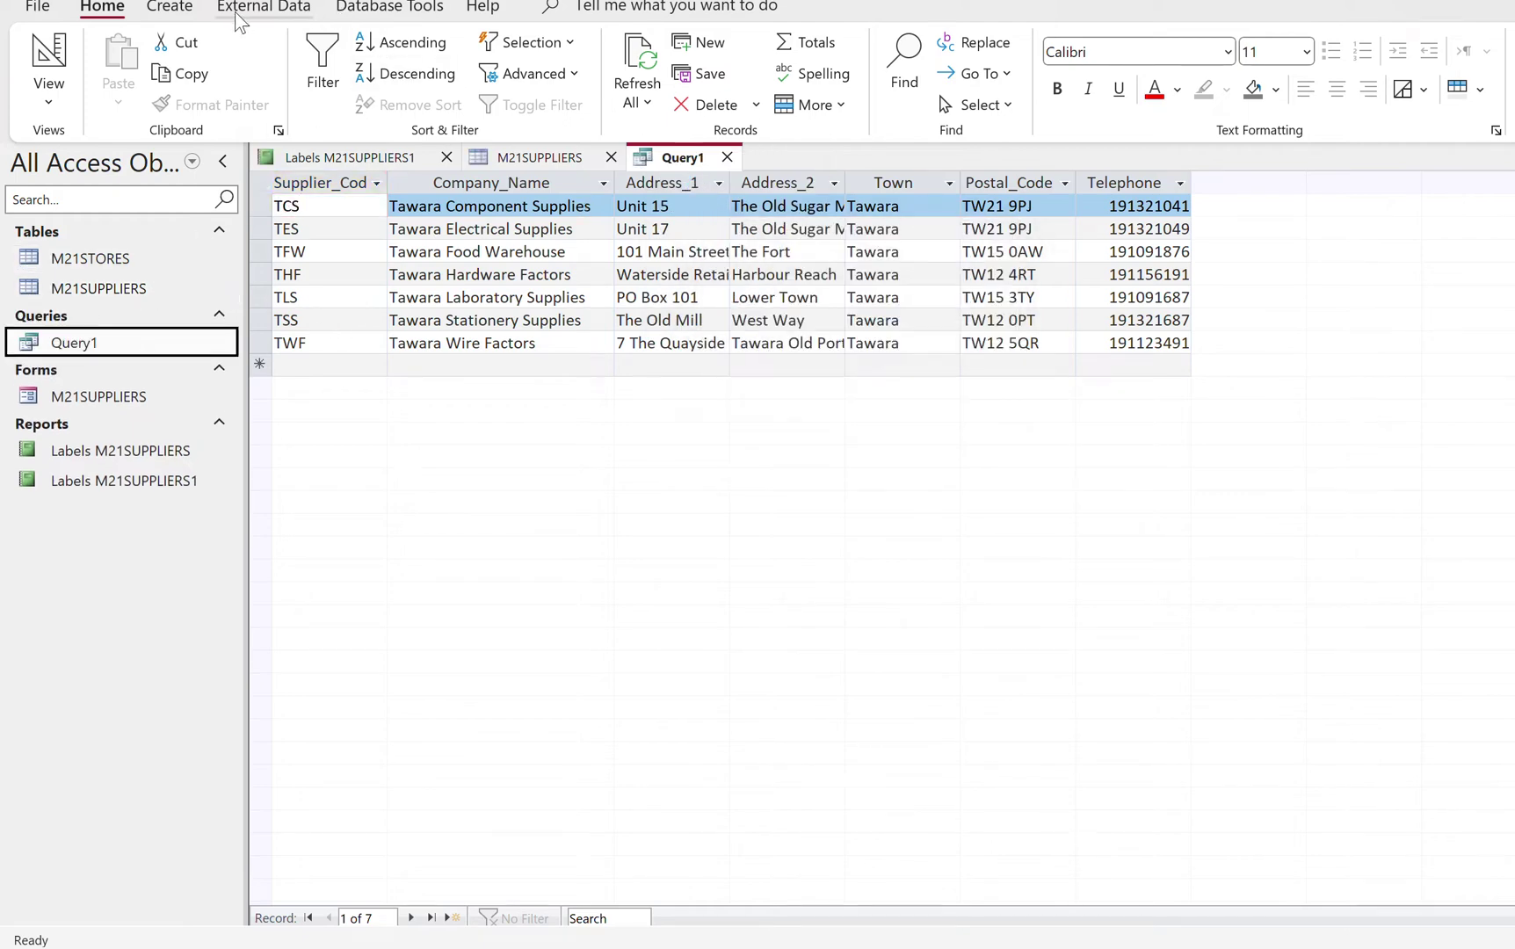
# Launch the Label Wizard and keep the label sizes listed in metric units
pyautogui.click(169, 7)
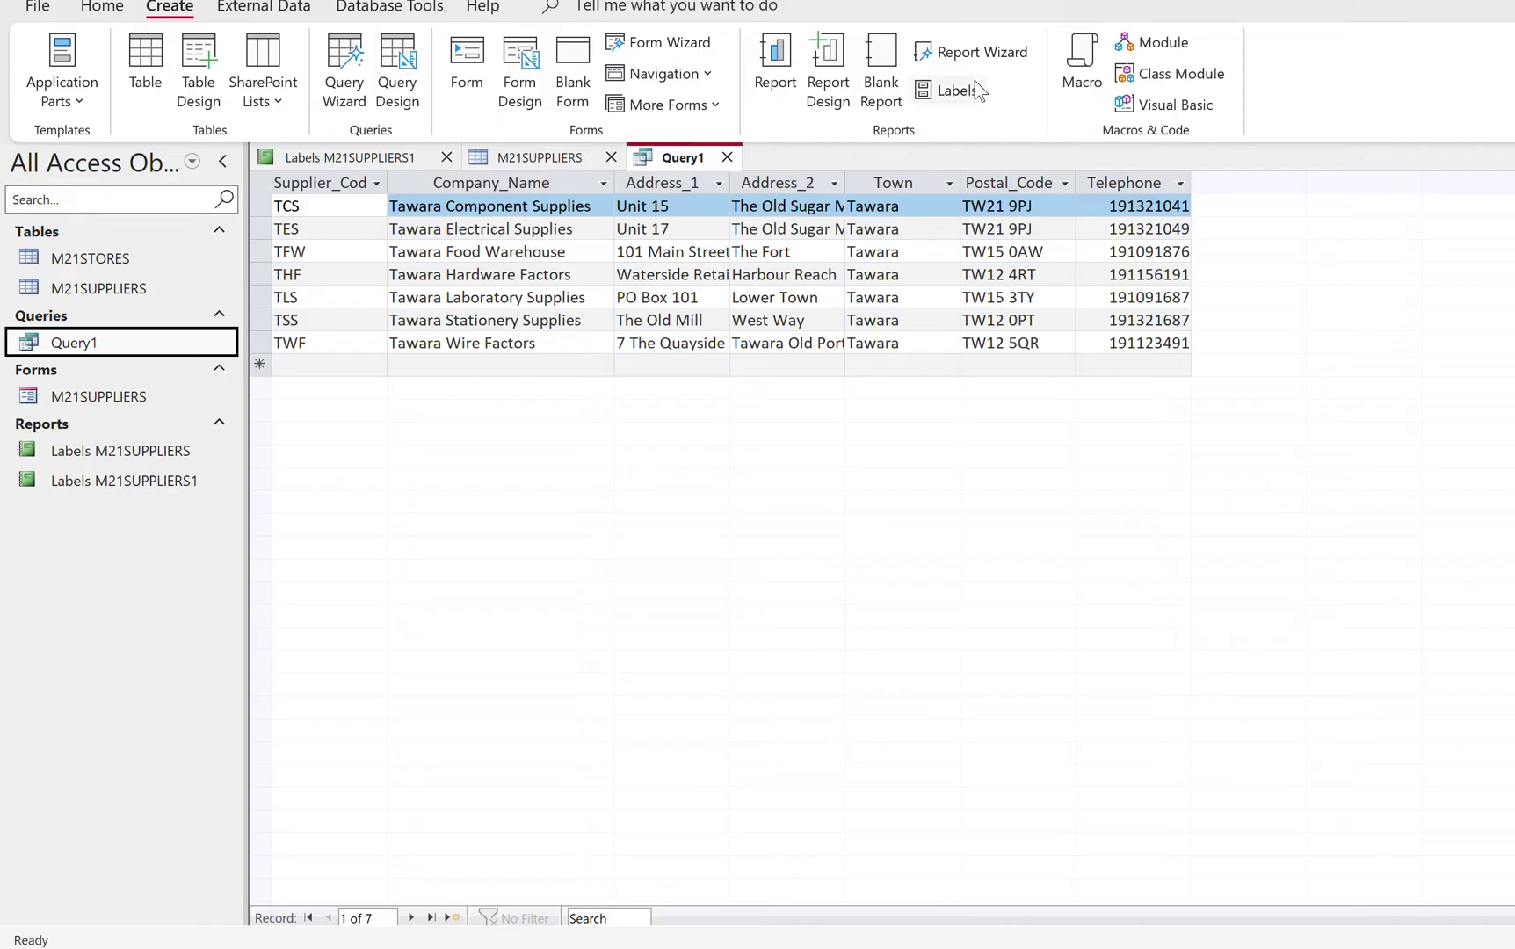
pyautogui.click(942, 90)
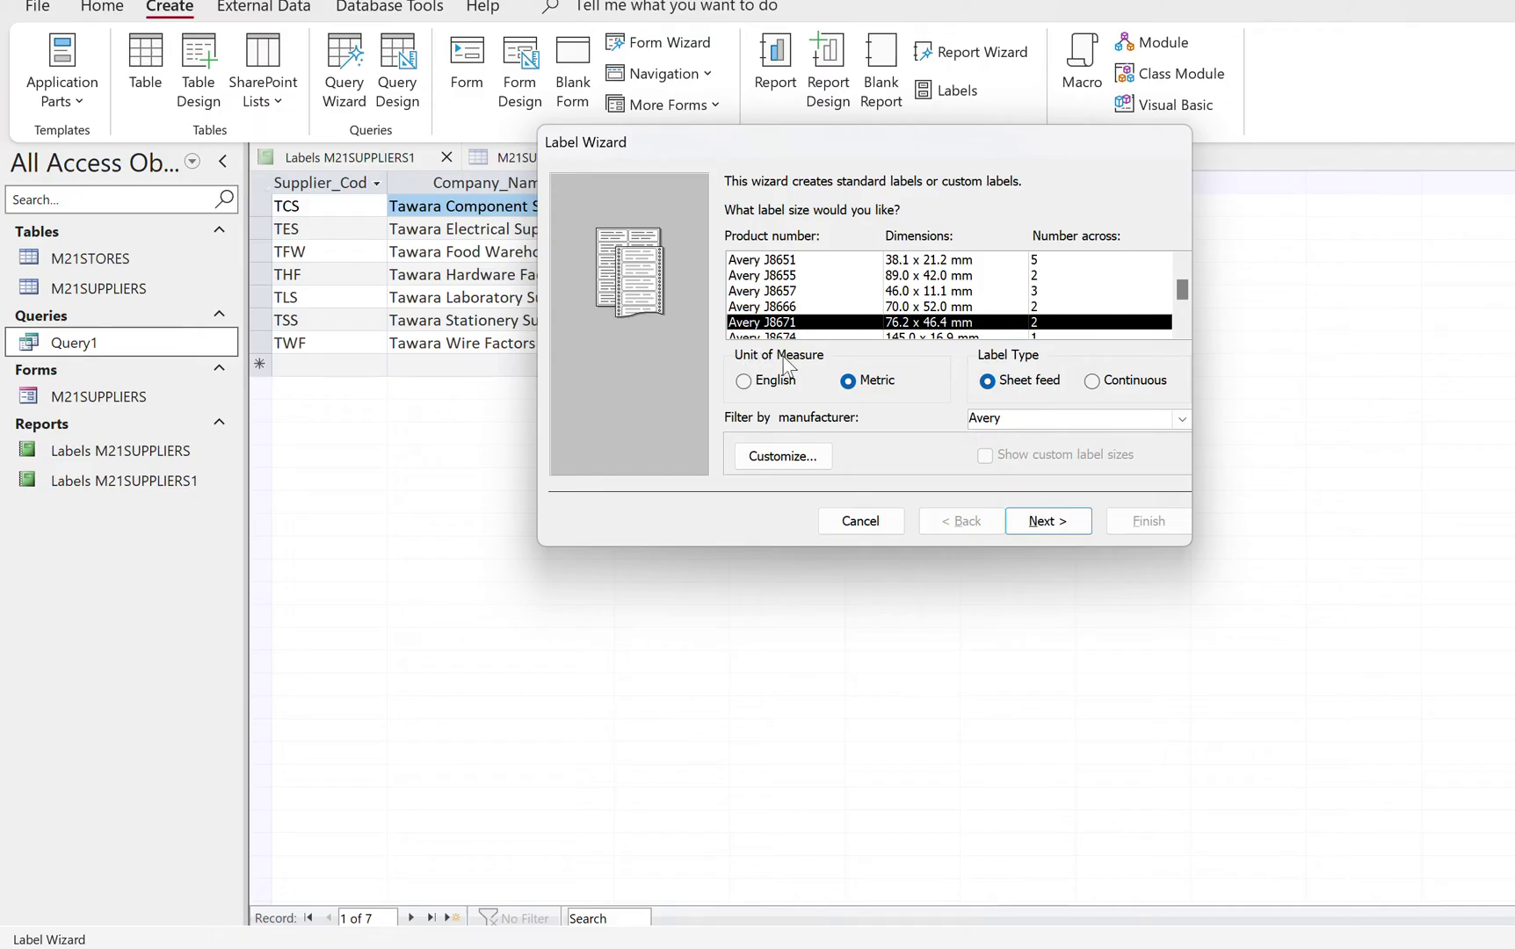
pyautogui.click(770, 383)
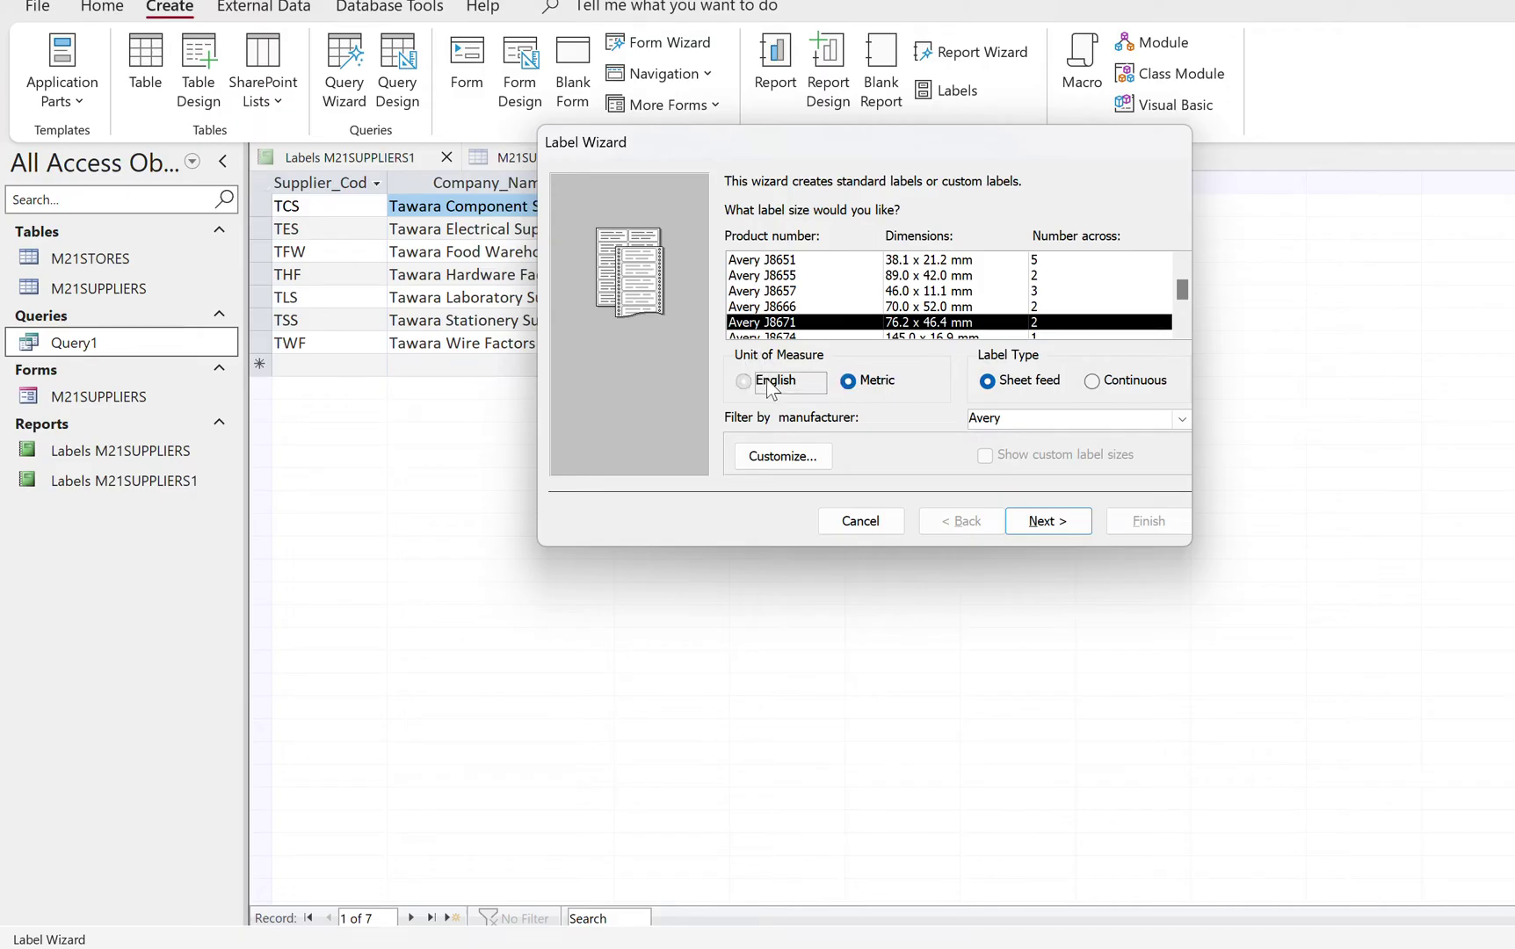
pyautogui.click(884, 390)
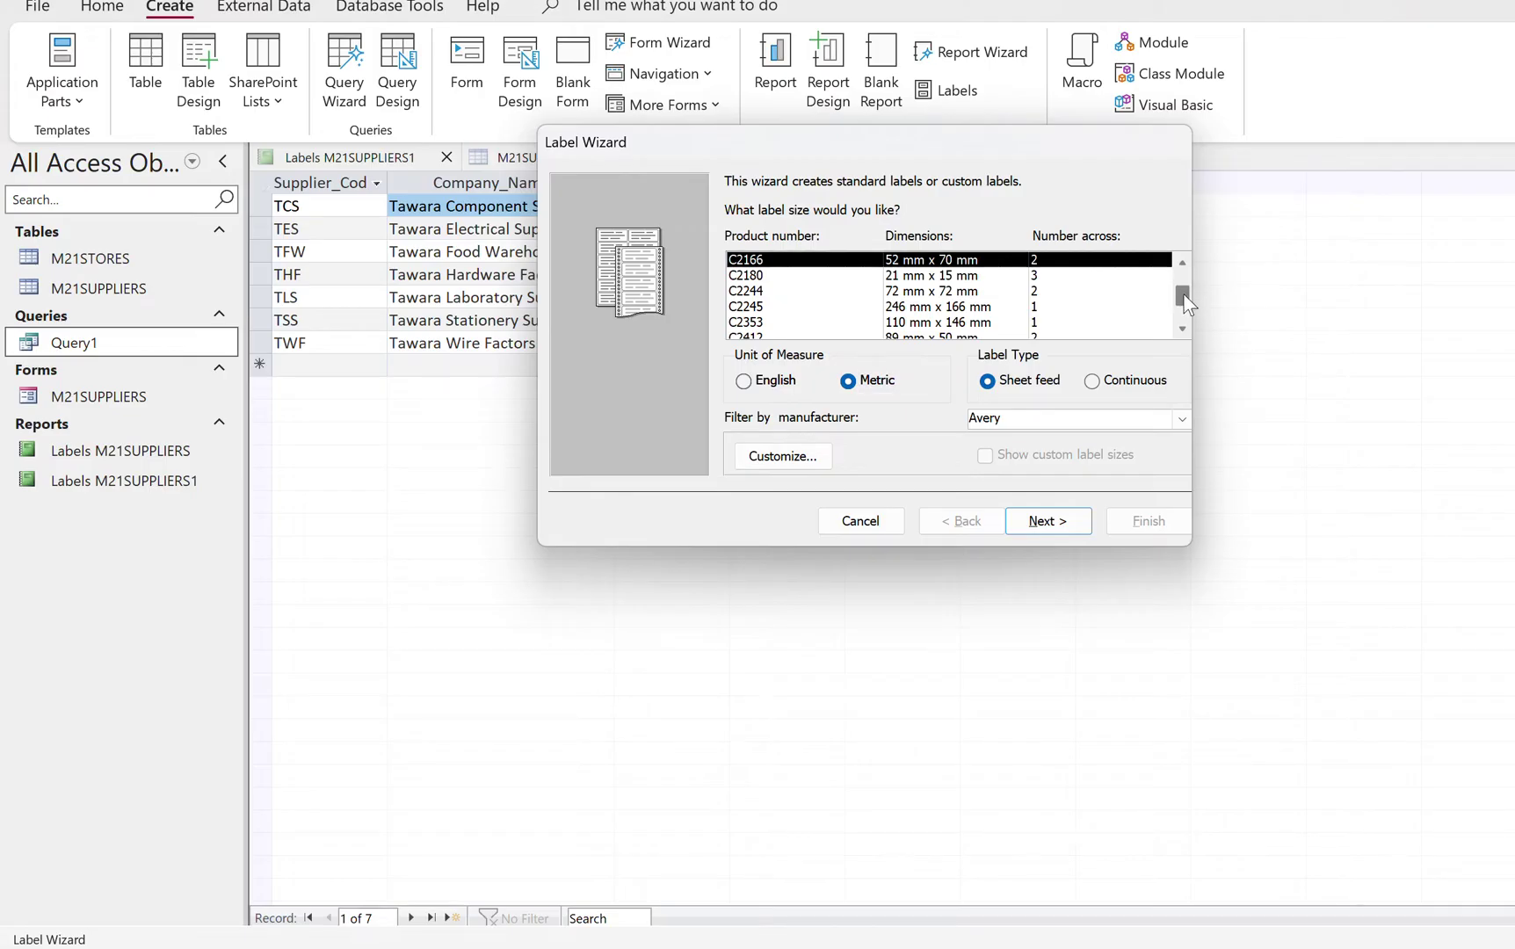
# Choose the Avery L7671 label size (76.2 x 46.4 mm, 2 across) without adding a custom size
pyautogui.scroll(-5, 1183, 302)
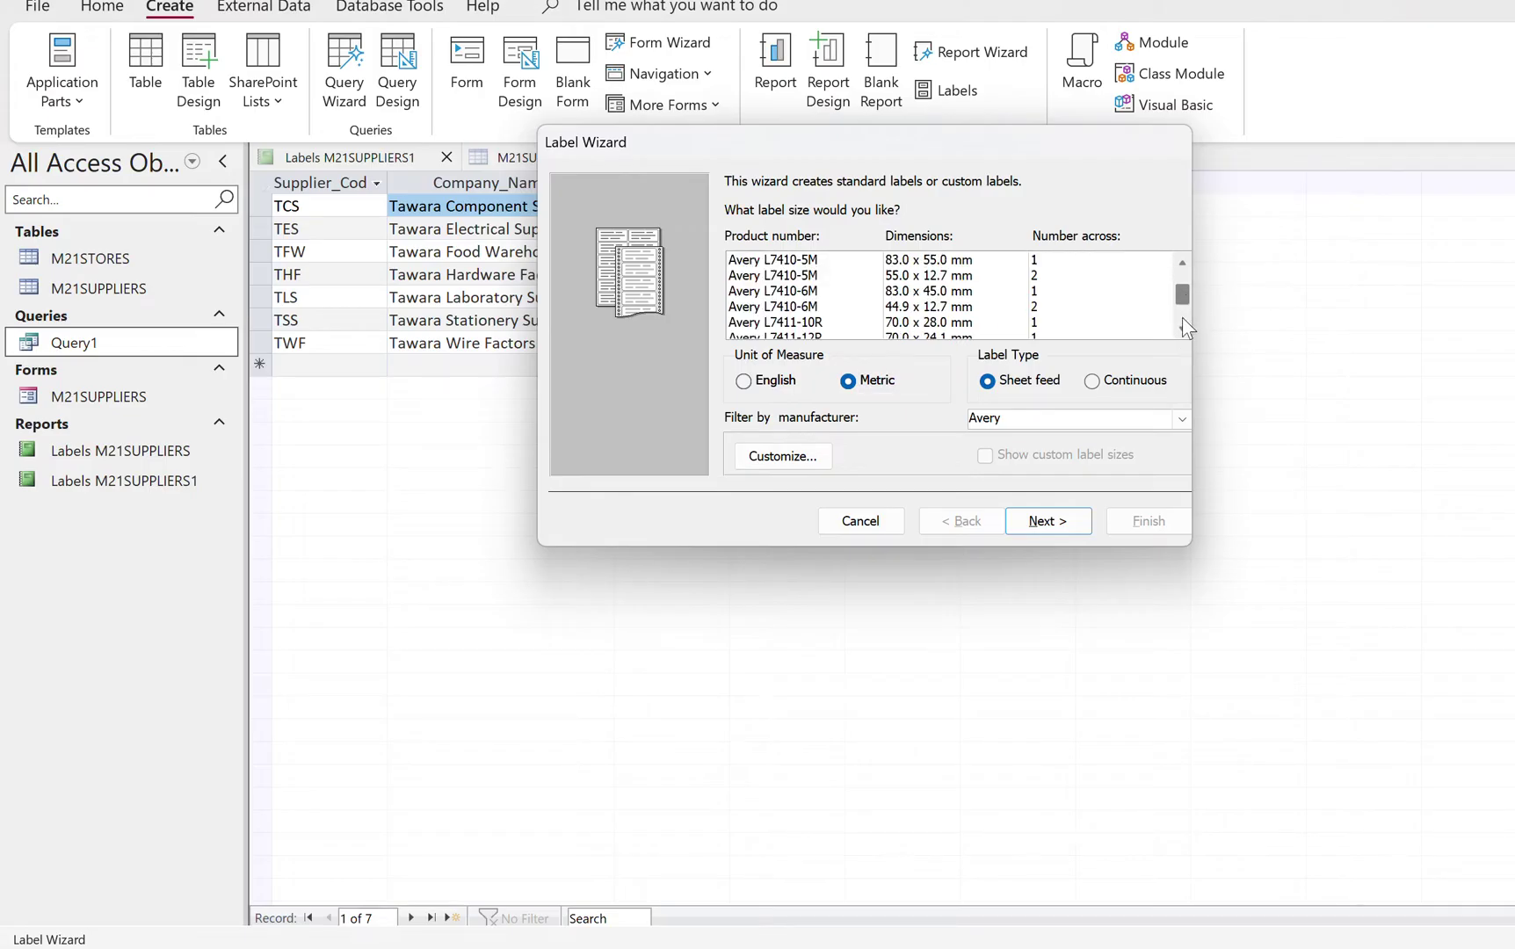
pyautogui.scroll(-2, 1183, 318)
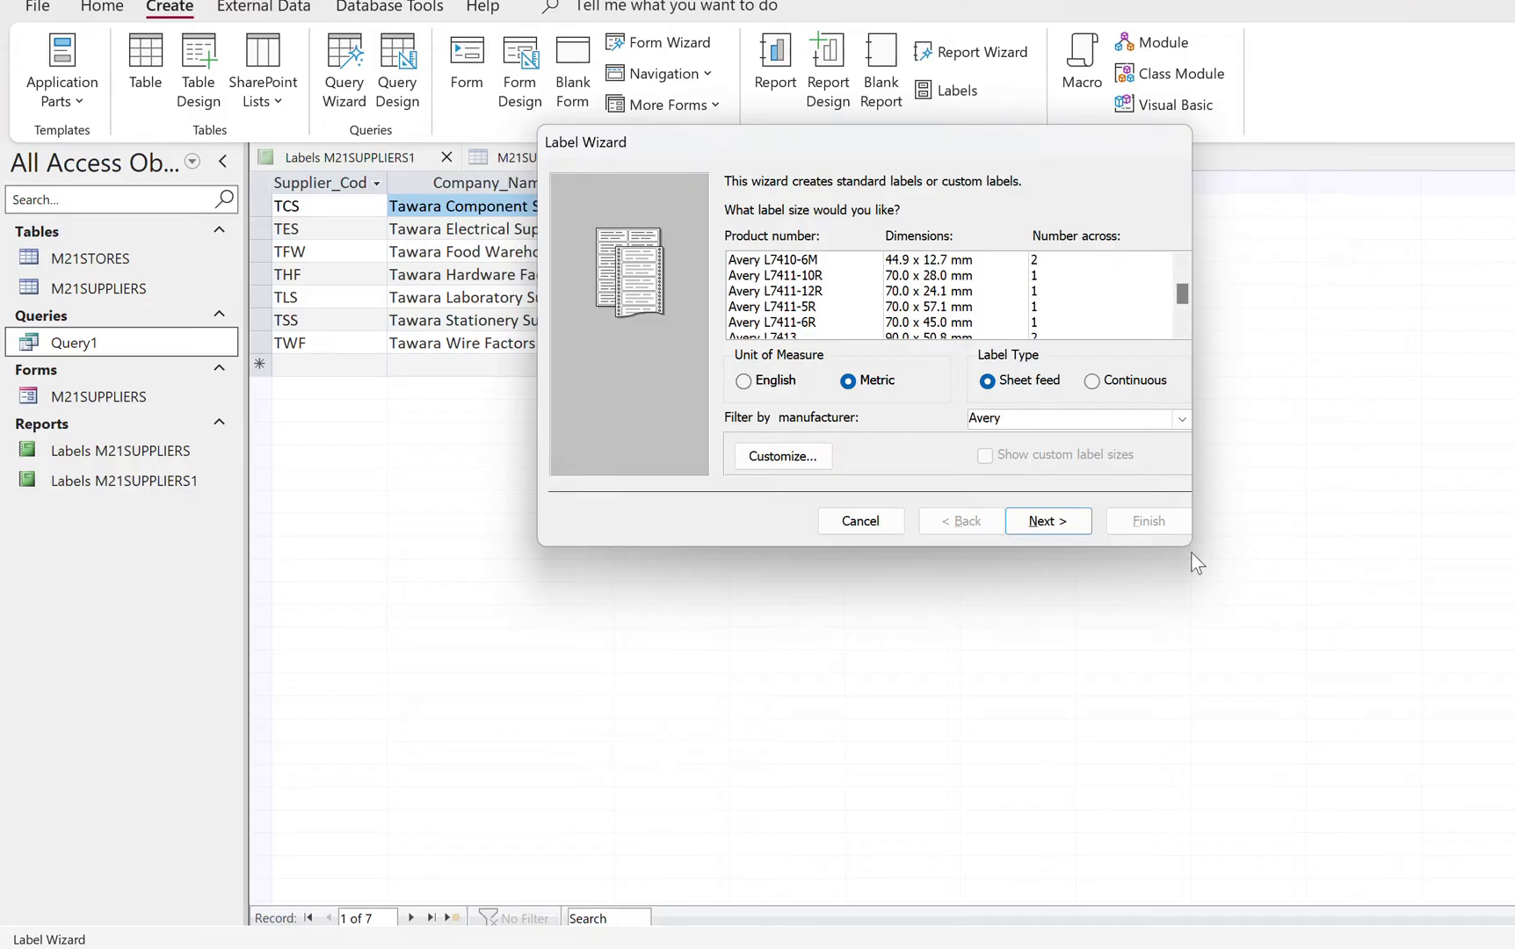
pyautogui.scroll(-4, 1183, 334)
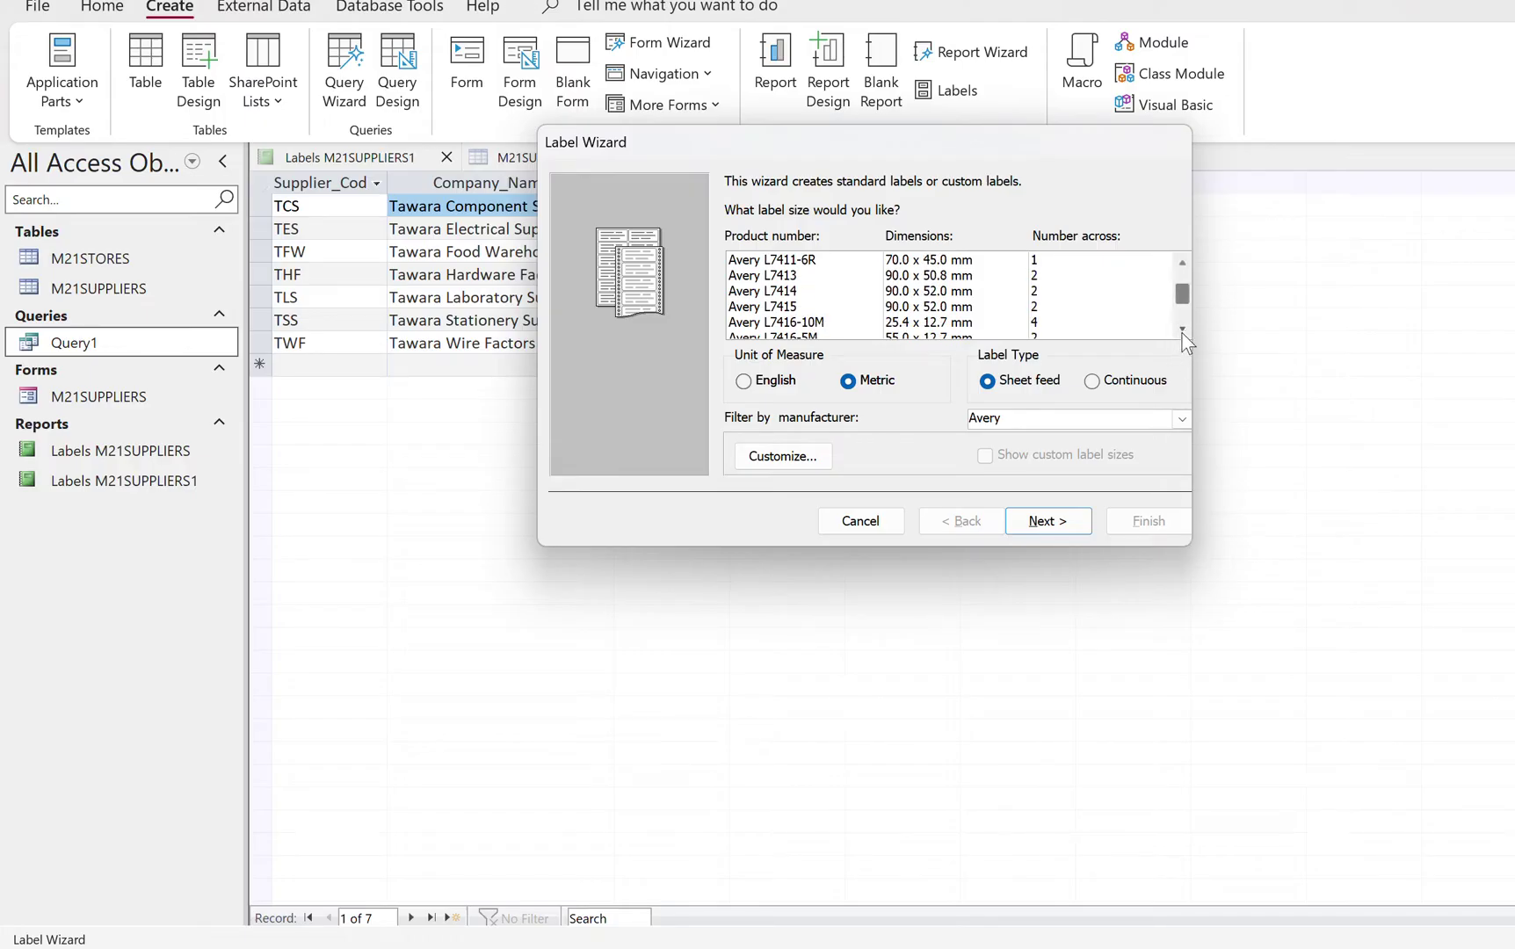
pyautogui.scroll(-6, 1183, 334)
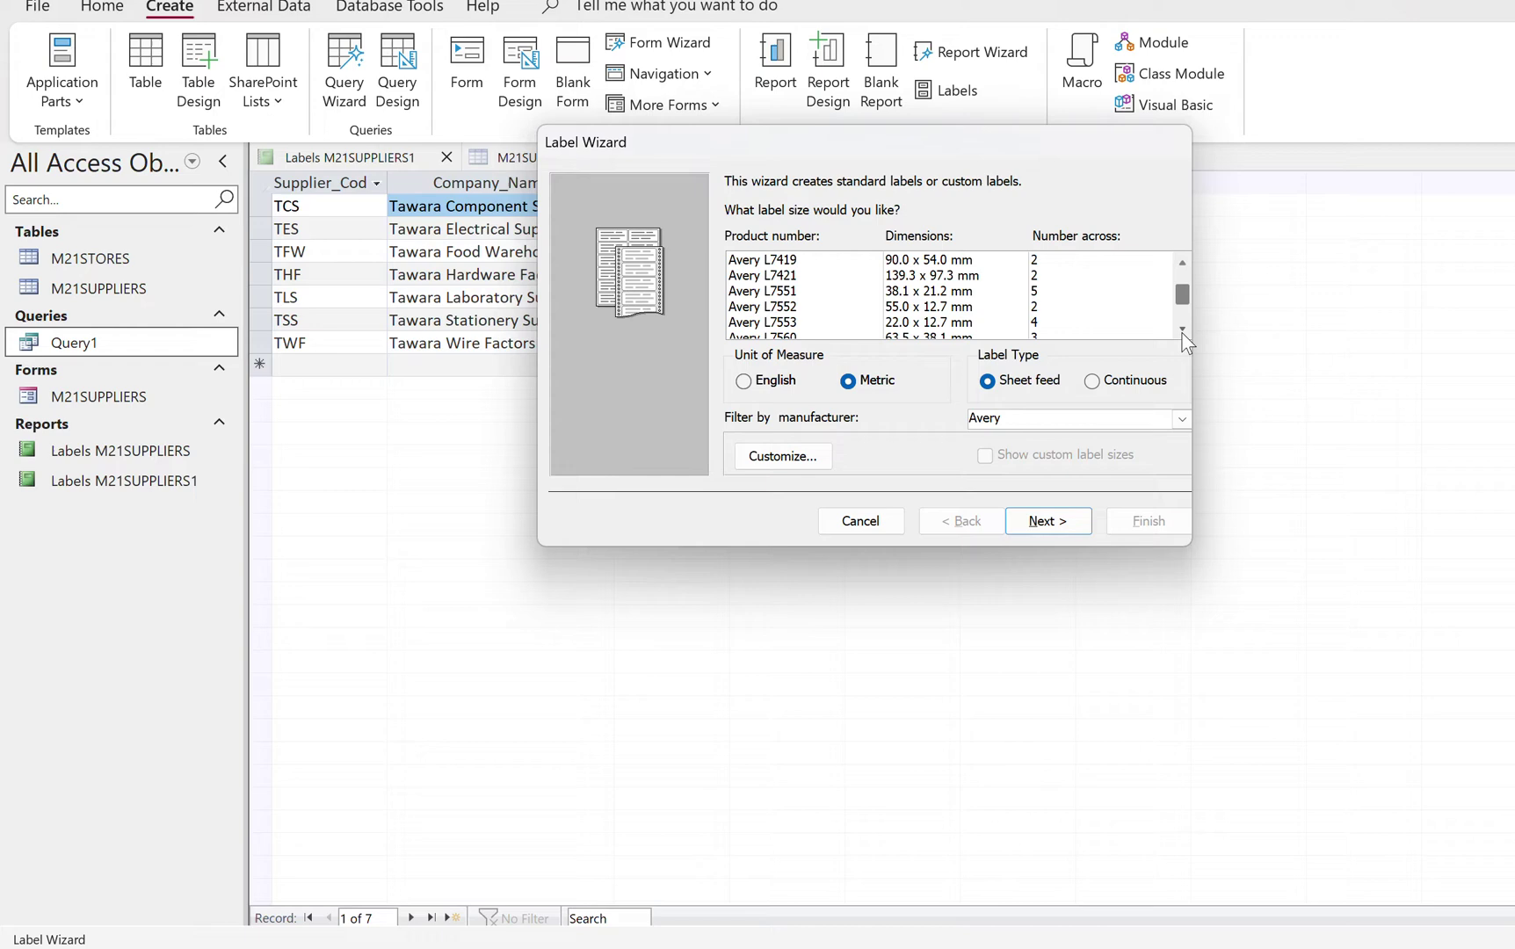
pyautogui.scroll(-6, 1183, 334)
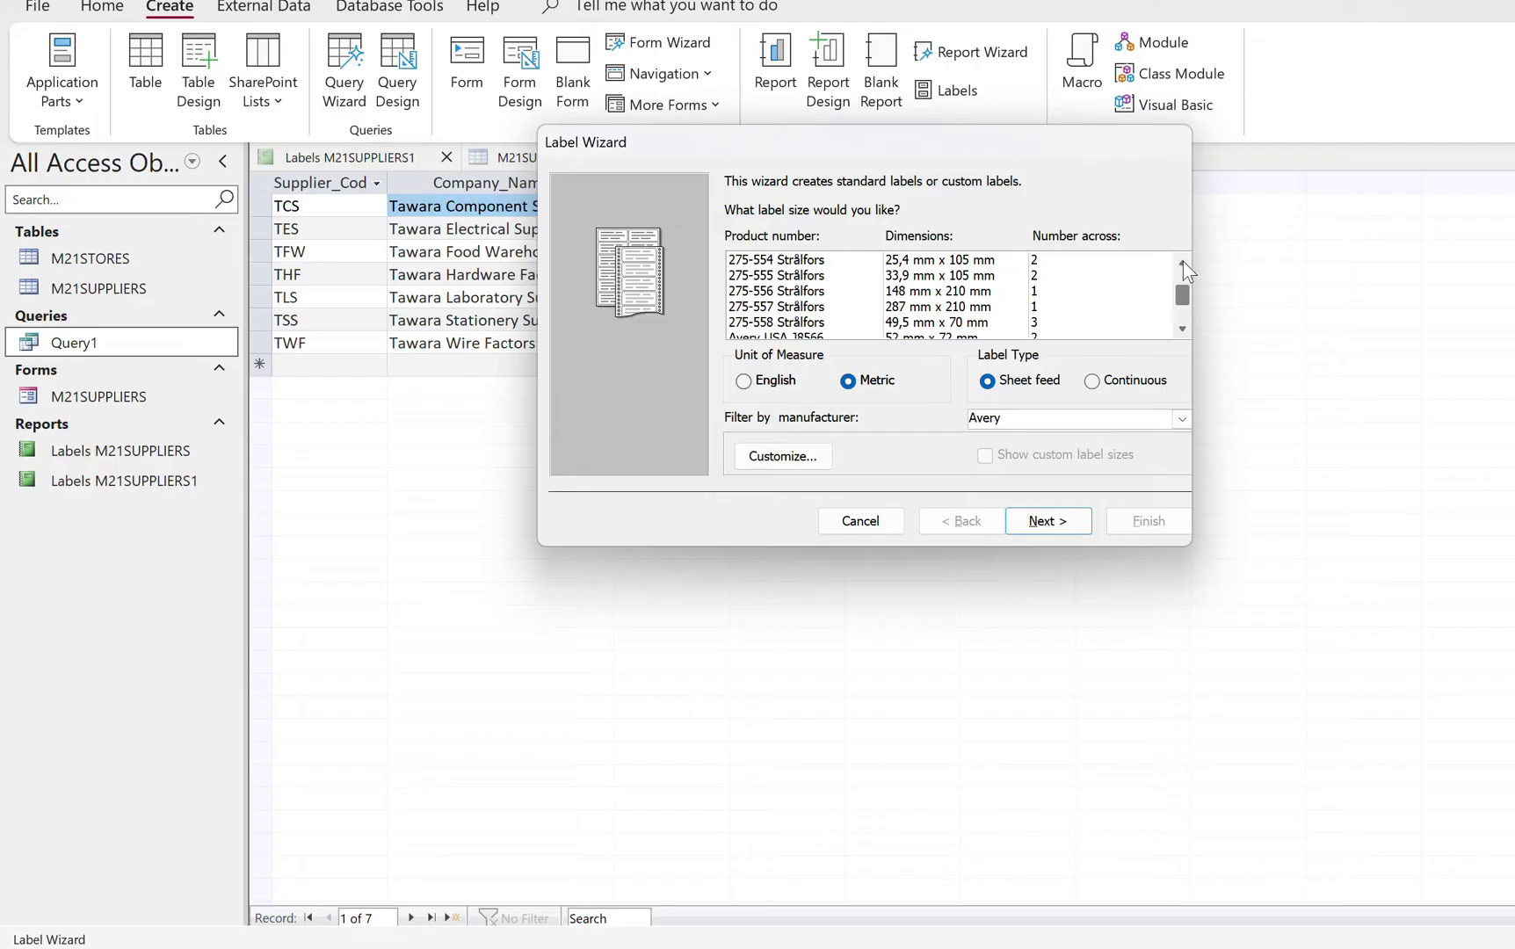
pyautogui.scroll(8, 1184, 262)
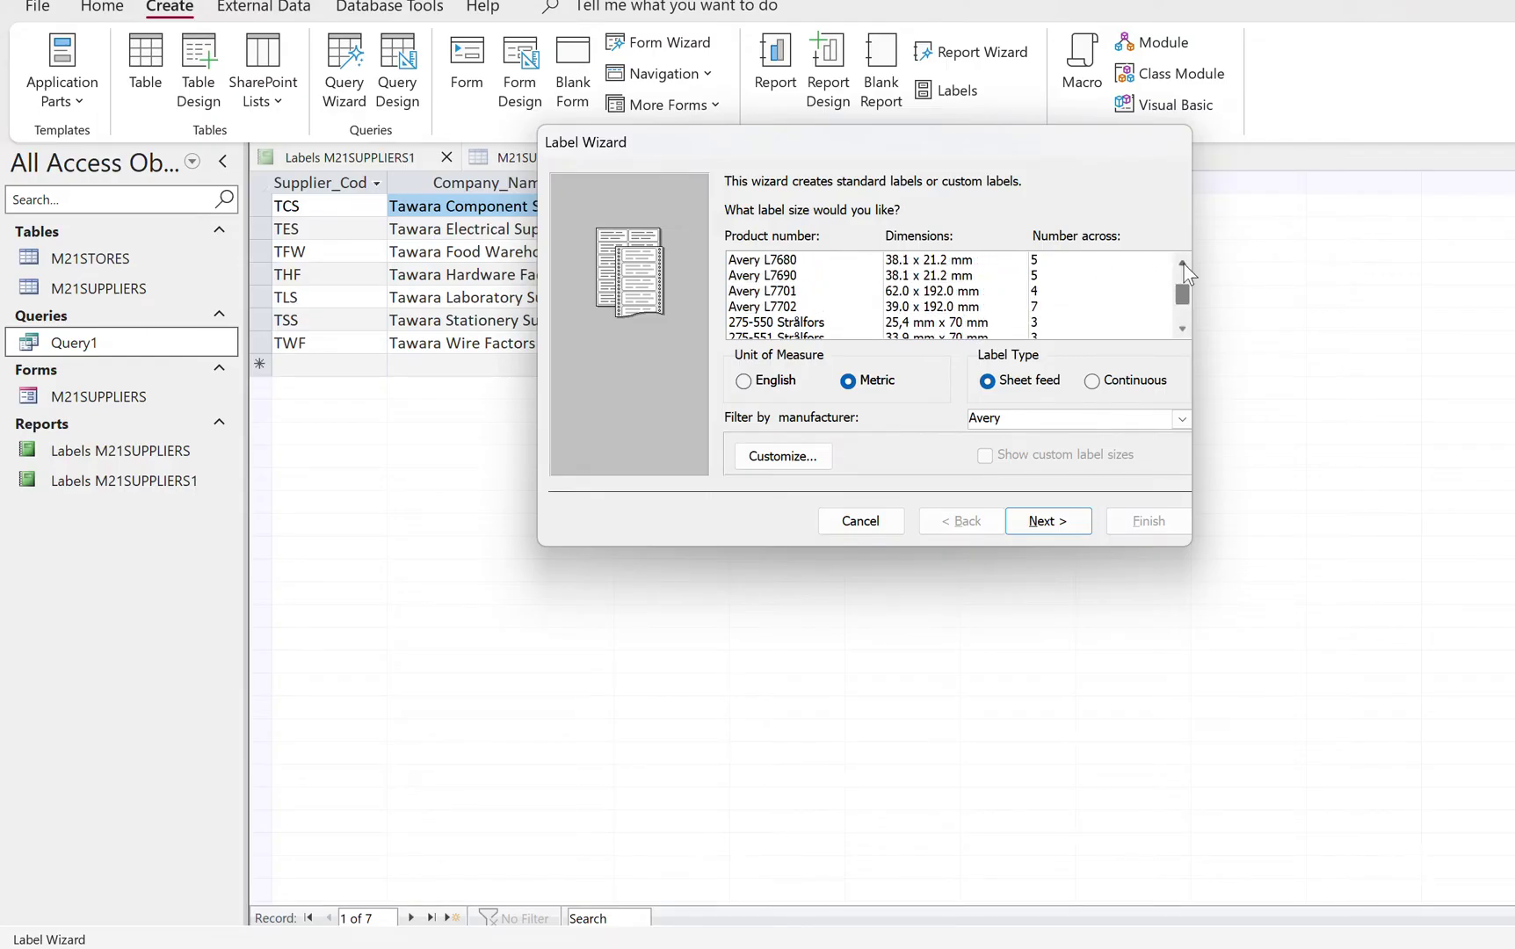
pyautogui.scroll(3, 1184, 267)
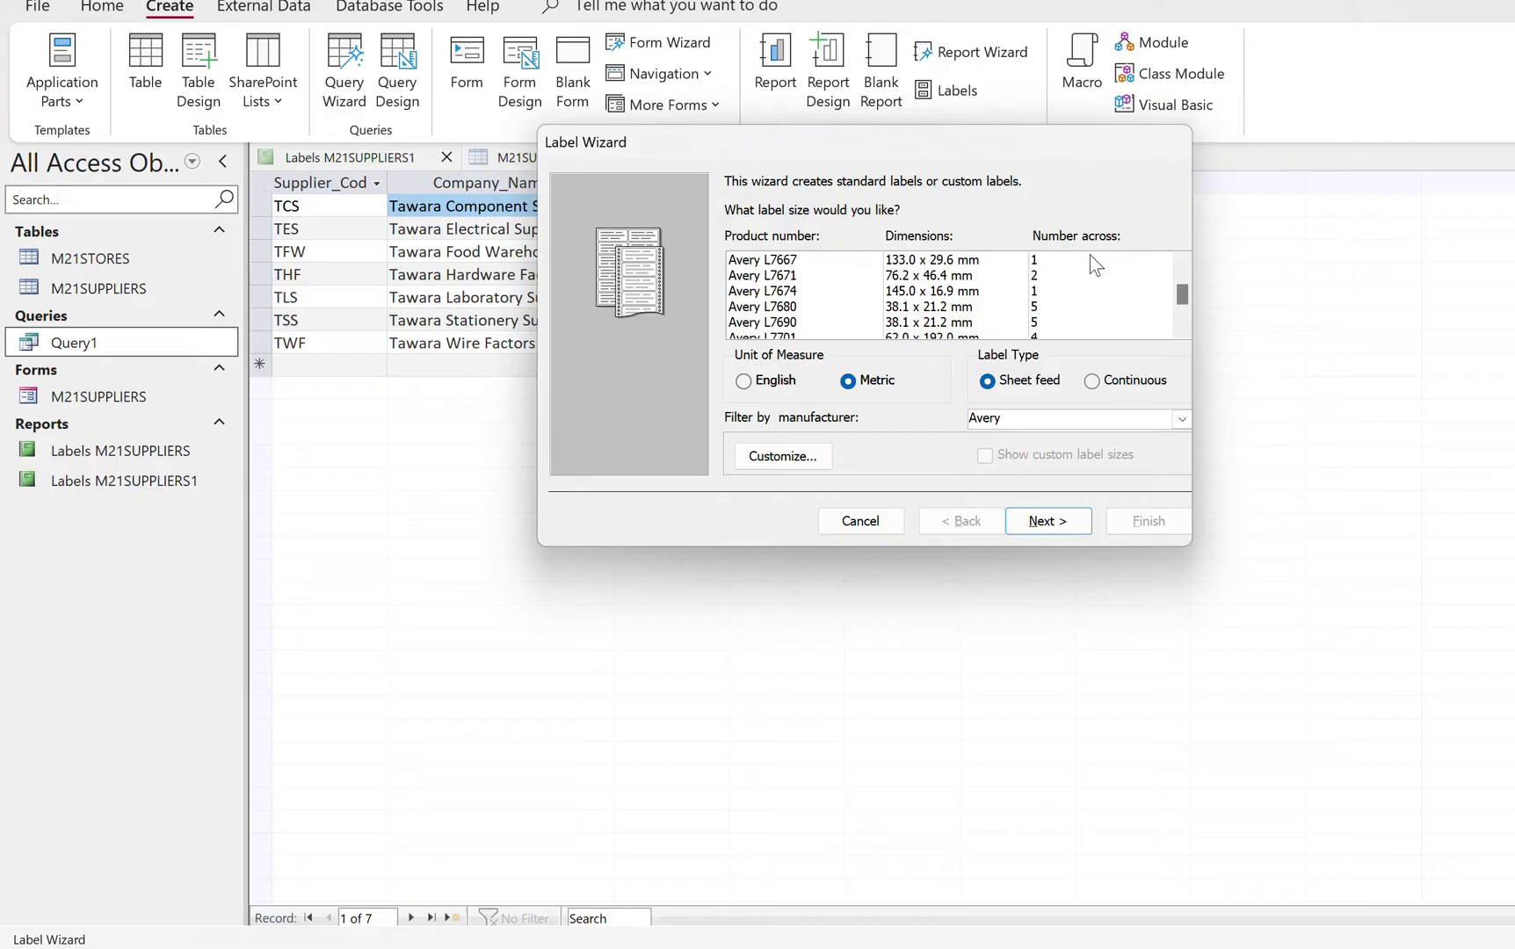
pyautogui.click(1034, 275)
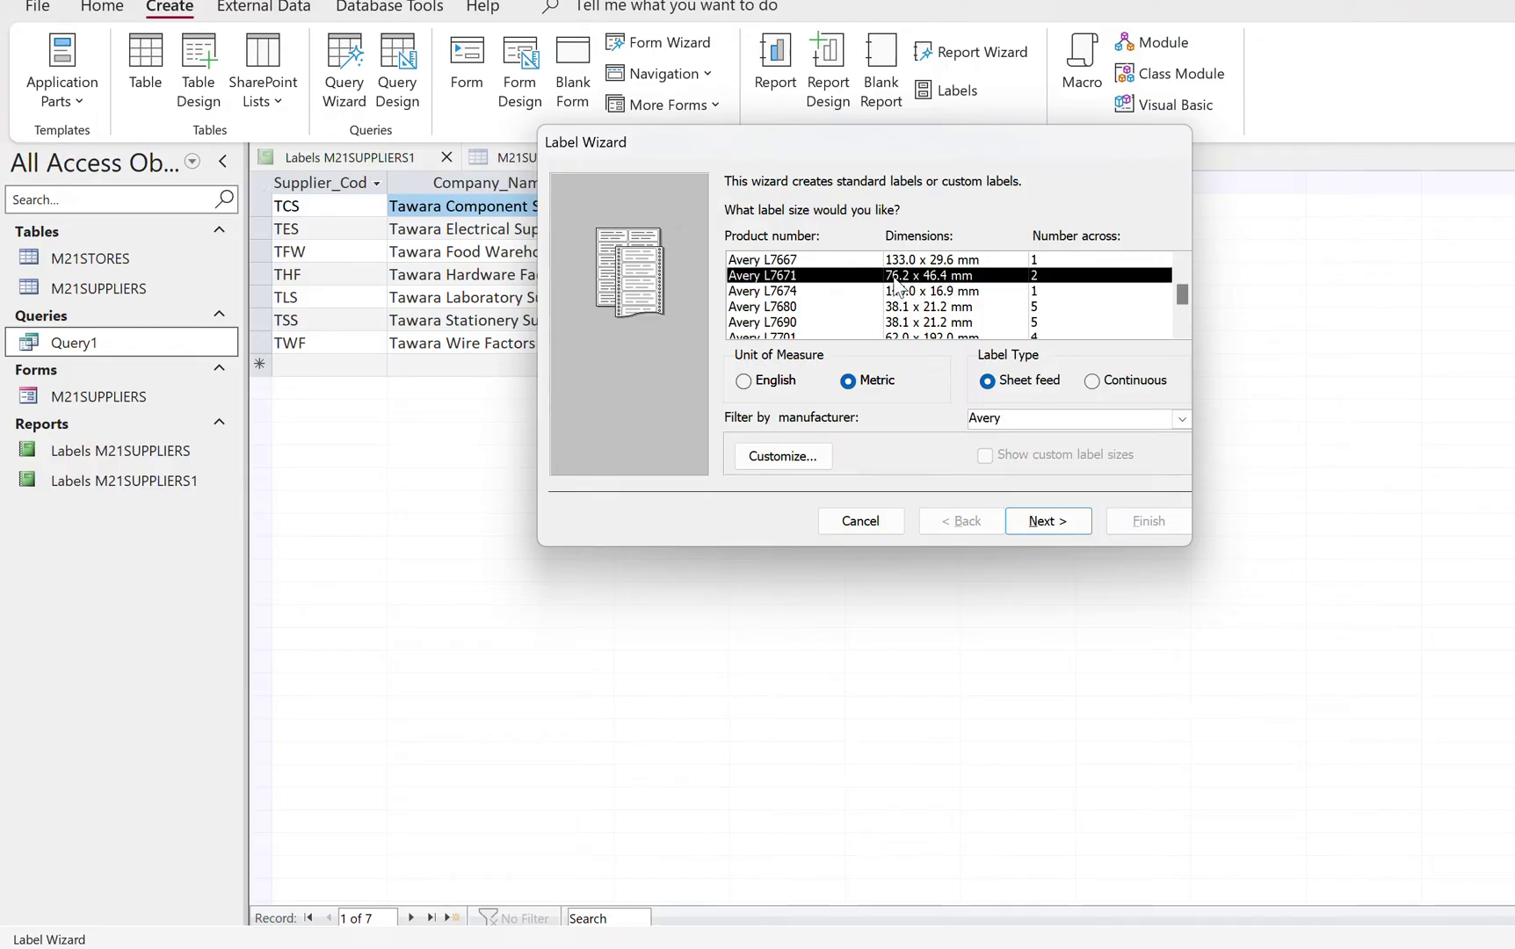
pyautogui.click(784, 456)
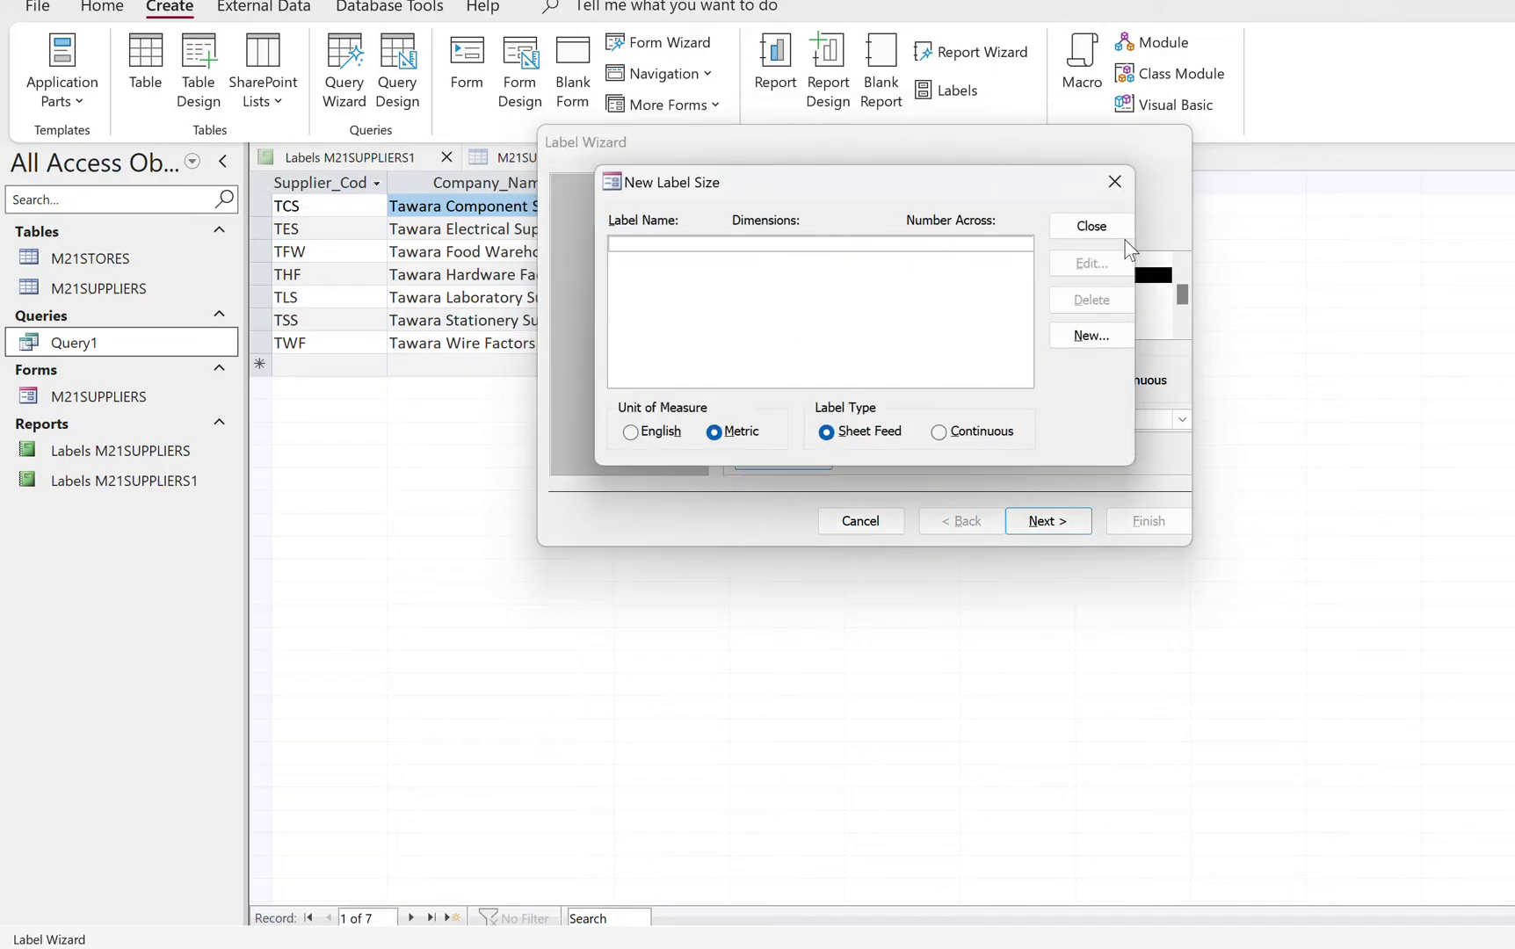
pyautogui.click(1092, 226)
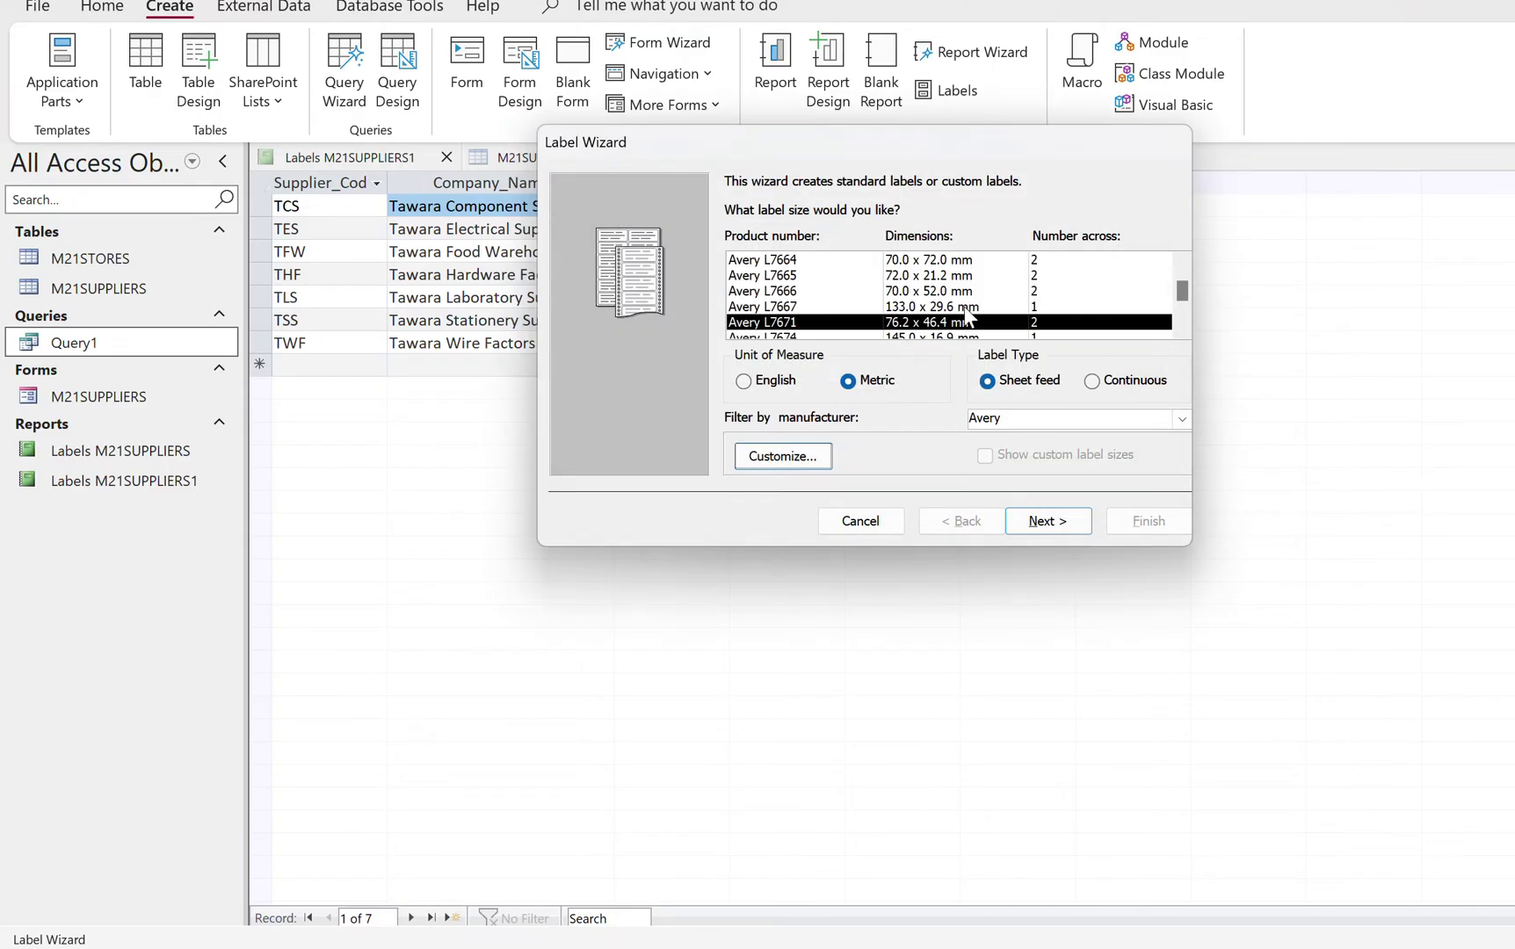
# Set the label text to Arial, Light weight, font size 11
pyautogui.click(1070, 521)
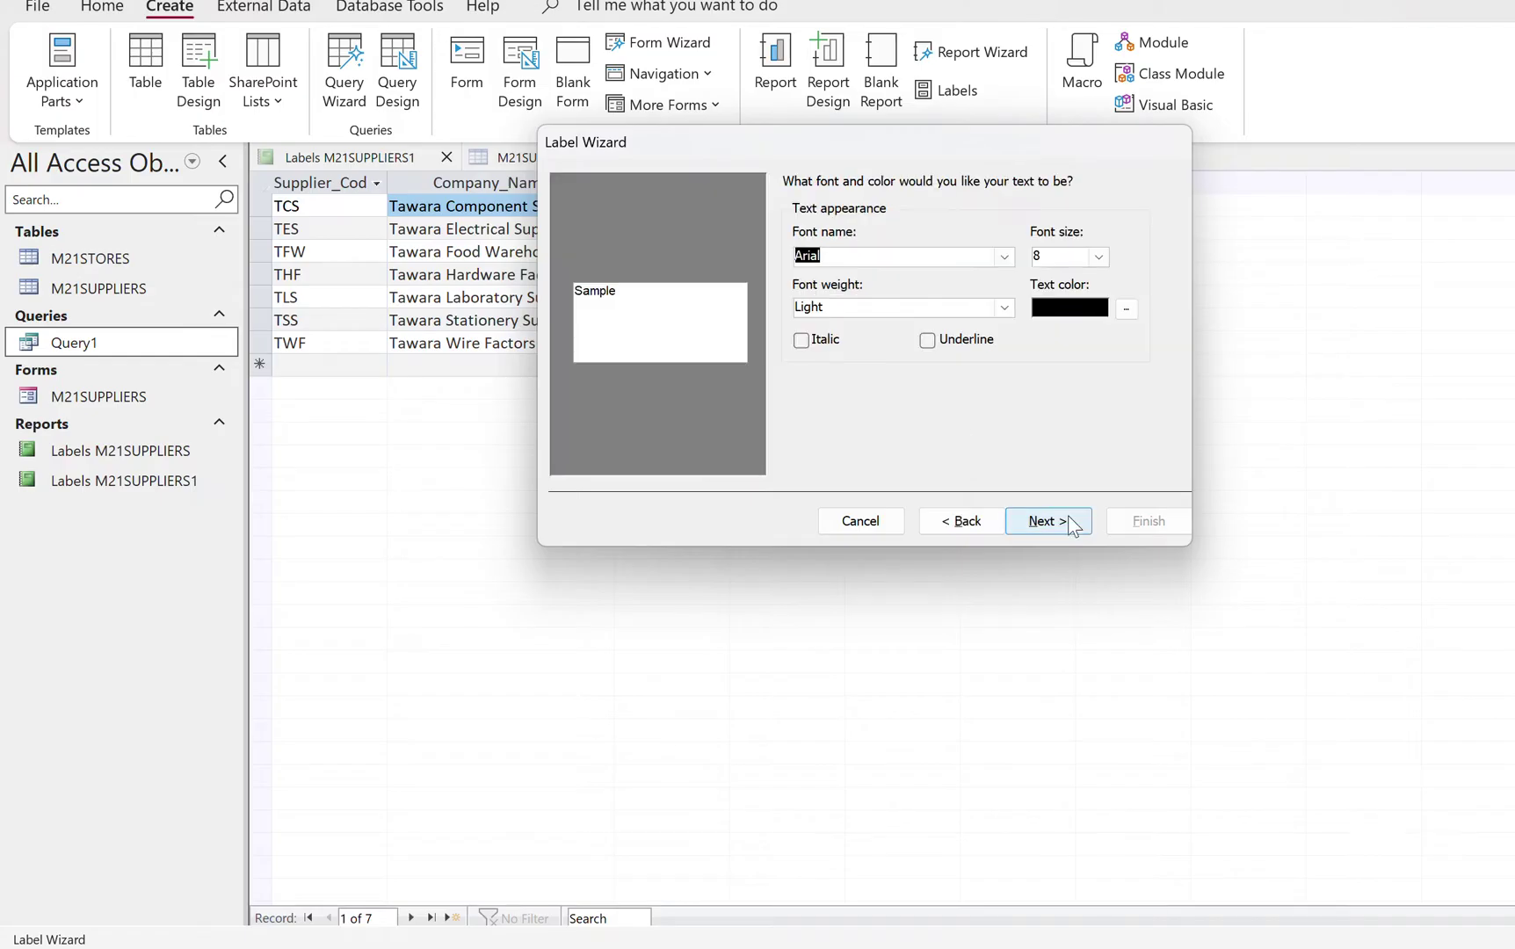
pyautogui.click(1098, 256)
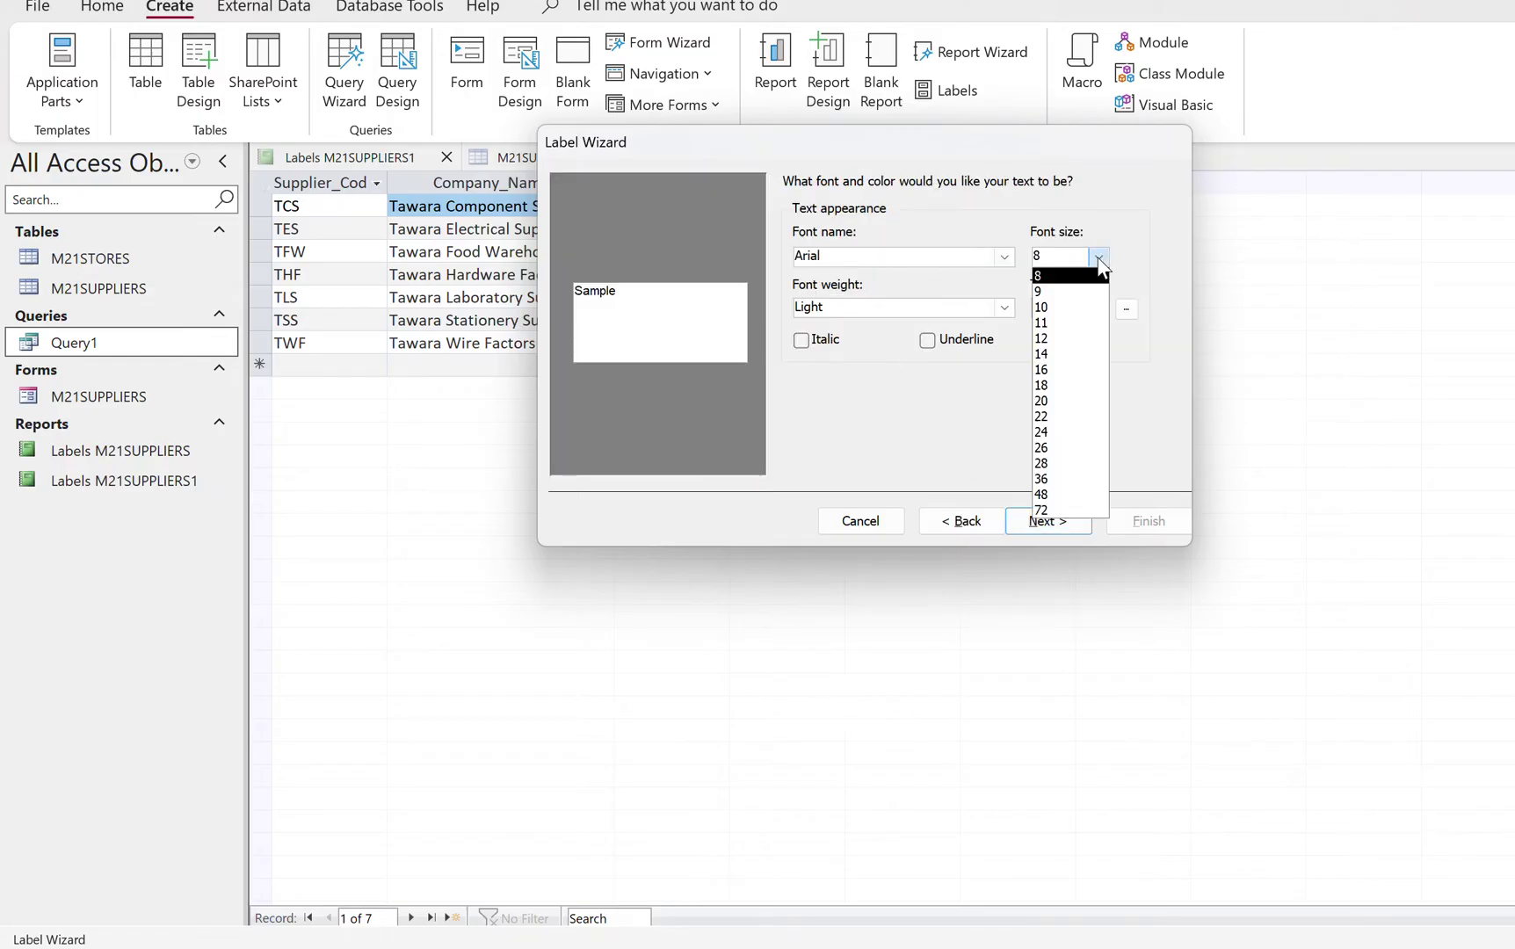
pyautogui.click(1078, 323)
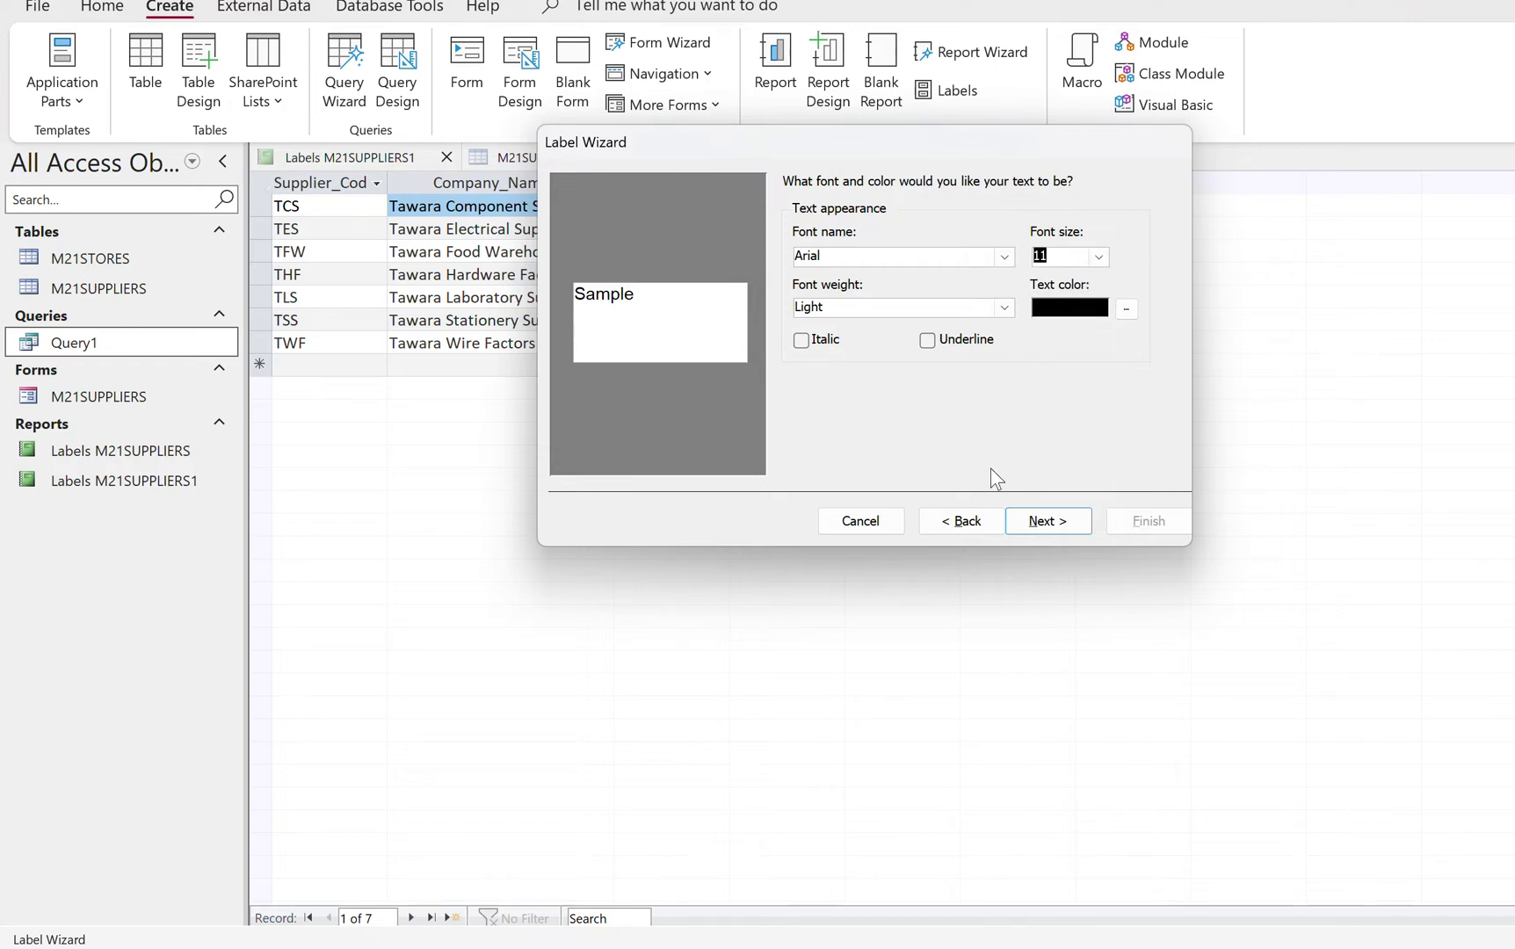
# Make the first prototype line read 'Supplier Code: ' followed by the Supplier_Code field
pyautogui.click(1048, 521)
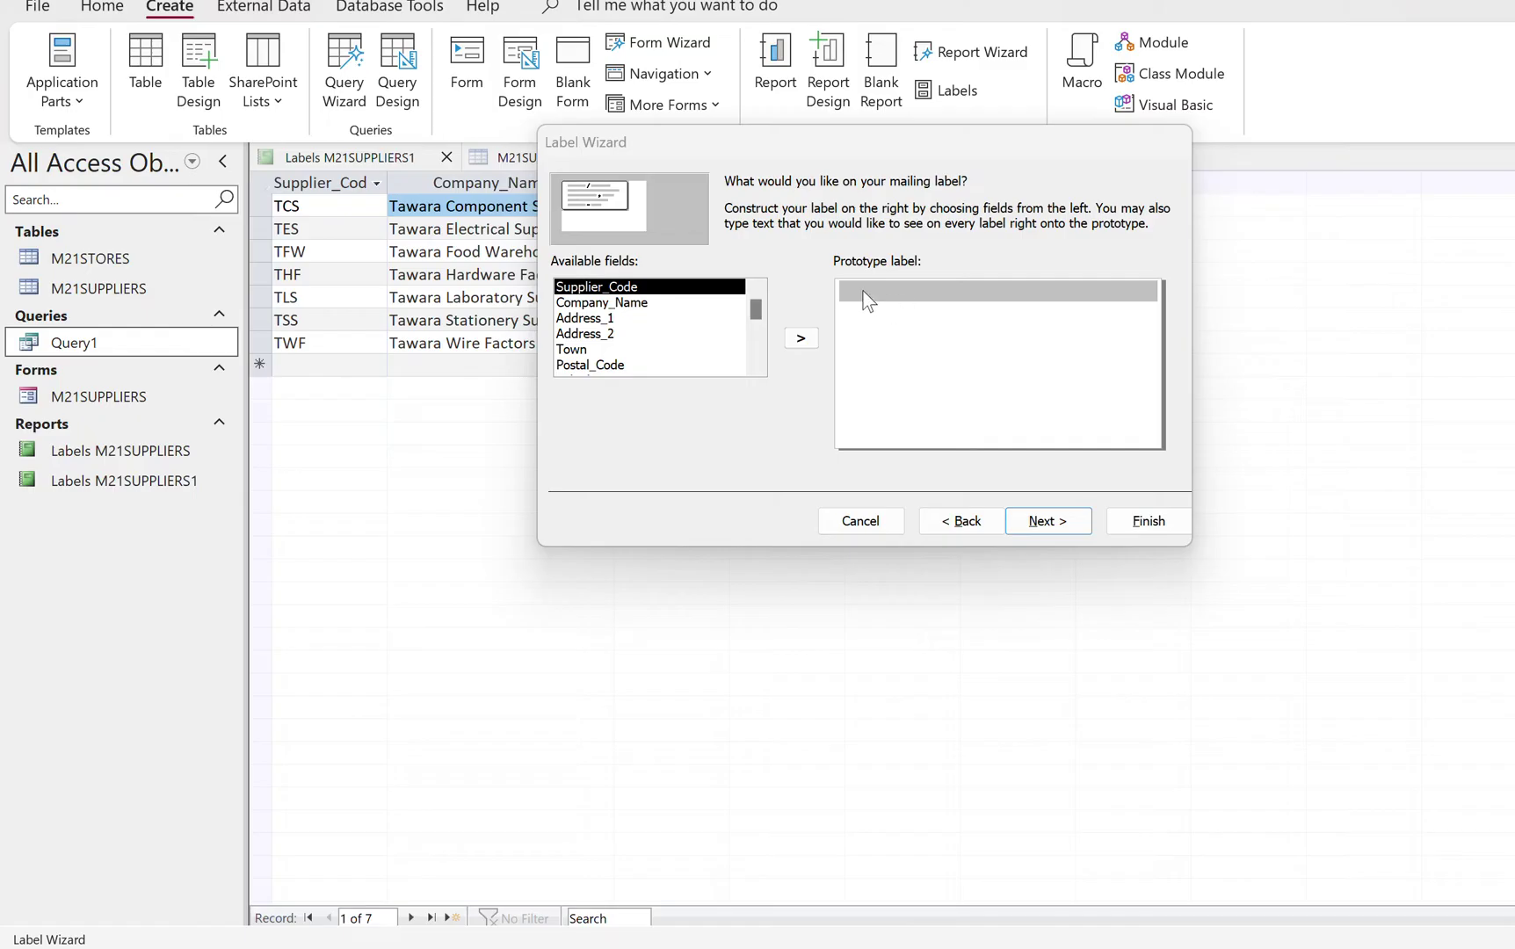
pyautogui.doubleClick(681, 288)
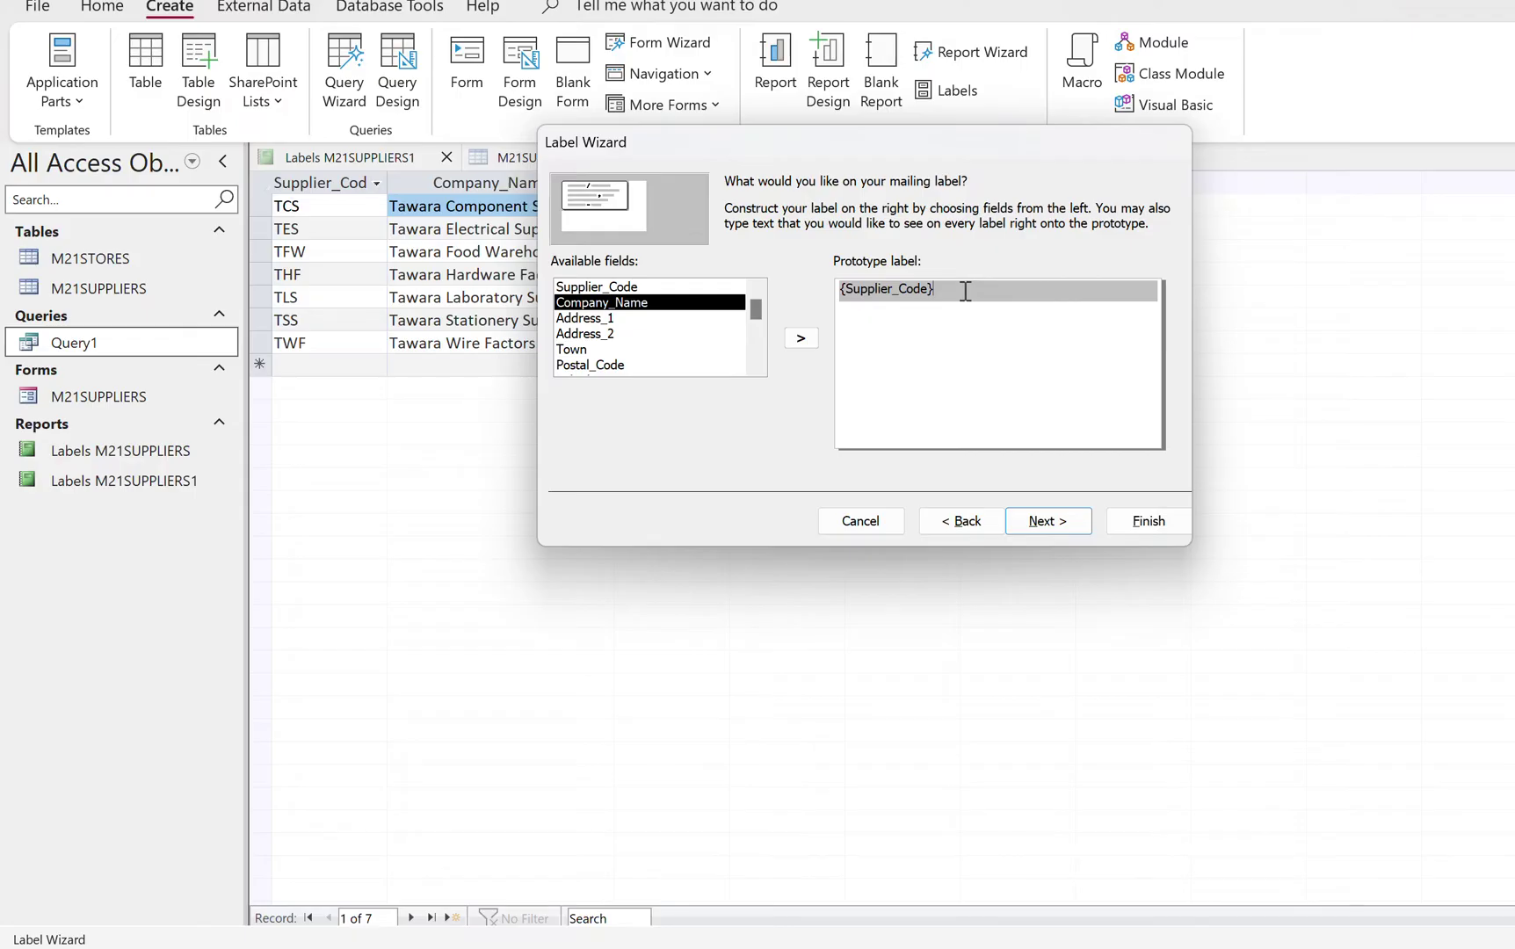
pyautogui.moveTo(964, 291); pyautogui.dragTo(755, 290)
pyautogui.press('Delete')
pyautogui.write('SU')
pyautogui.press('BackSpace')
pyautogui.write('upplier Code')
pyautogui.doubleClick(628, 287)
# Add a second line reading 'Name: ' with the Company_Name field
pyautogui.click(1071, 304)
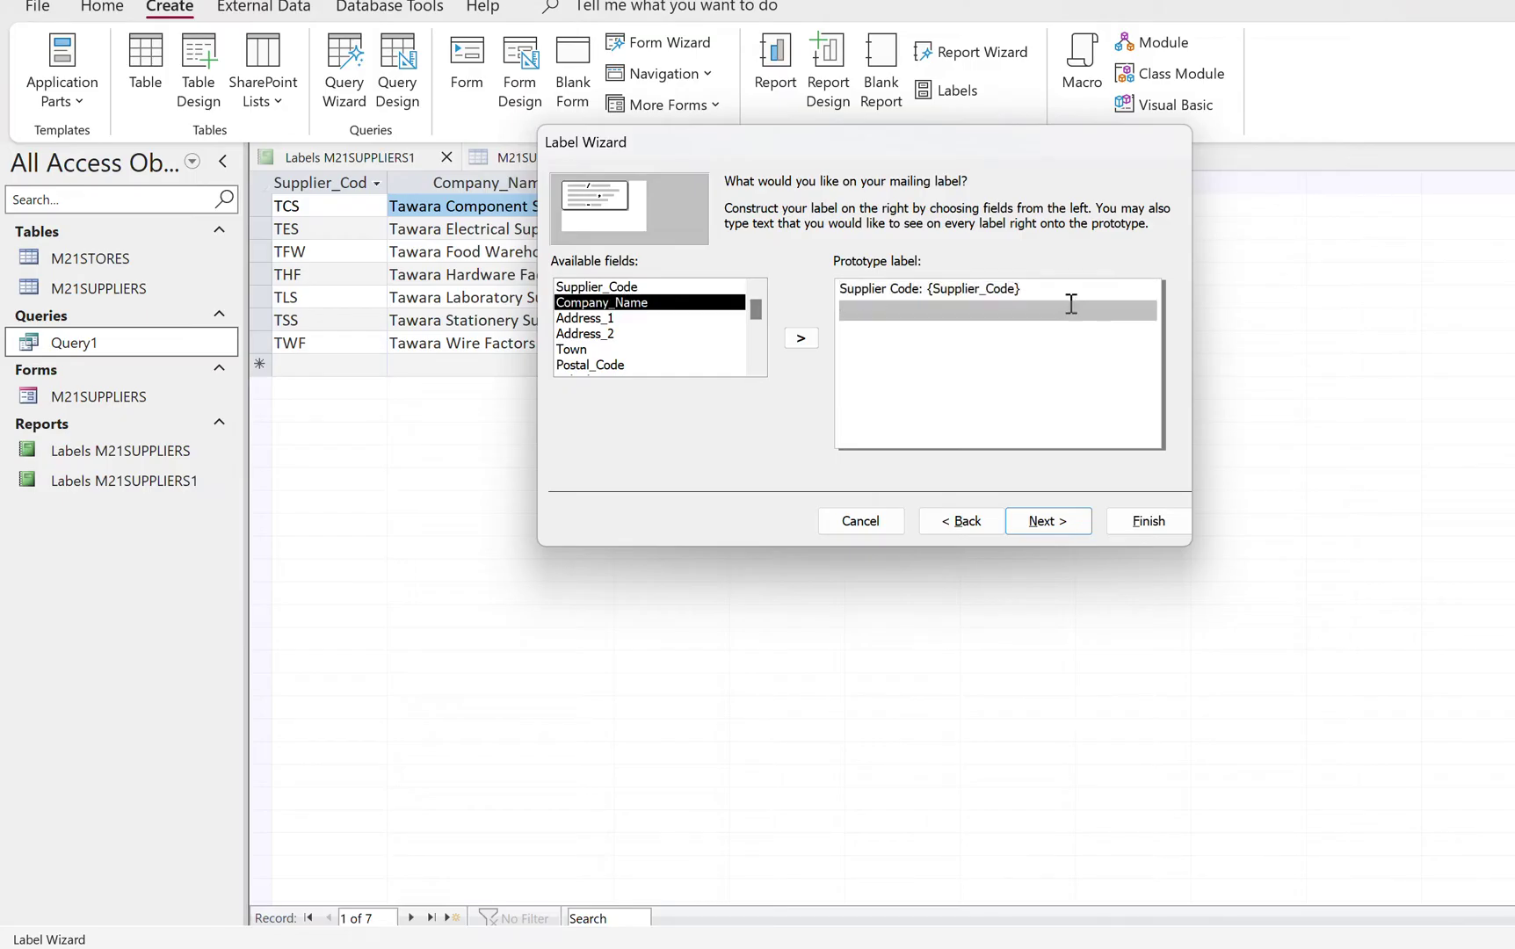
pyautogui.write('C')
pyautogui.doubleClick(678, 304)
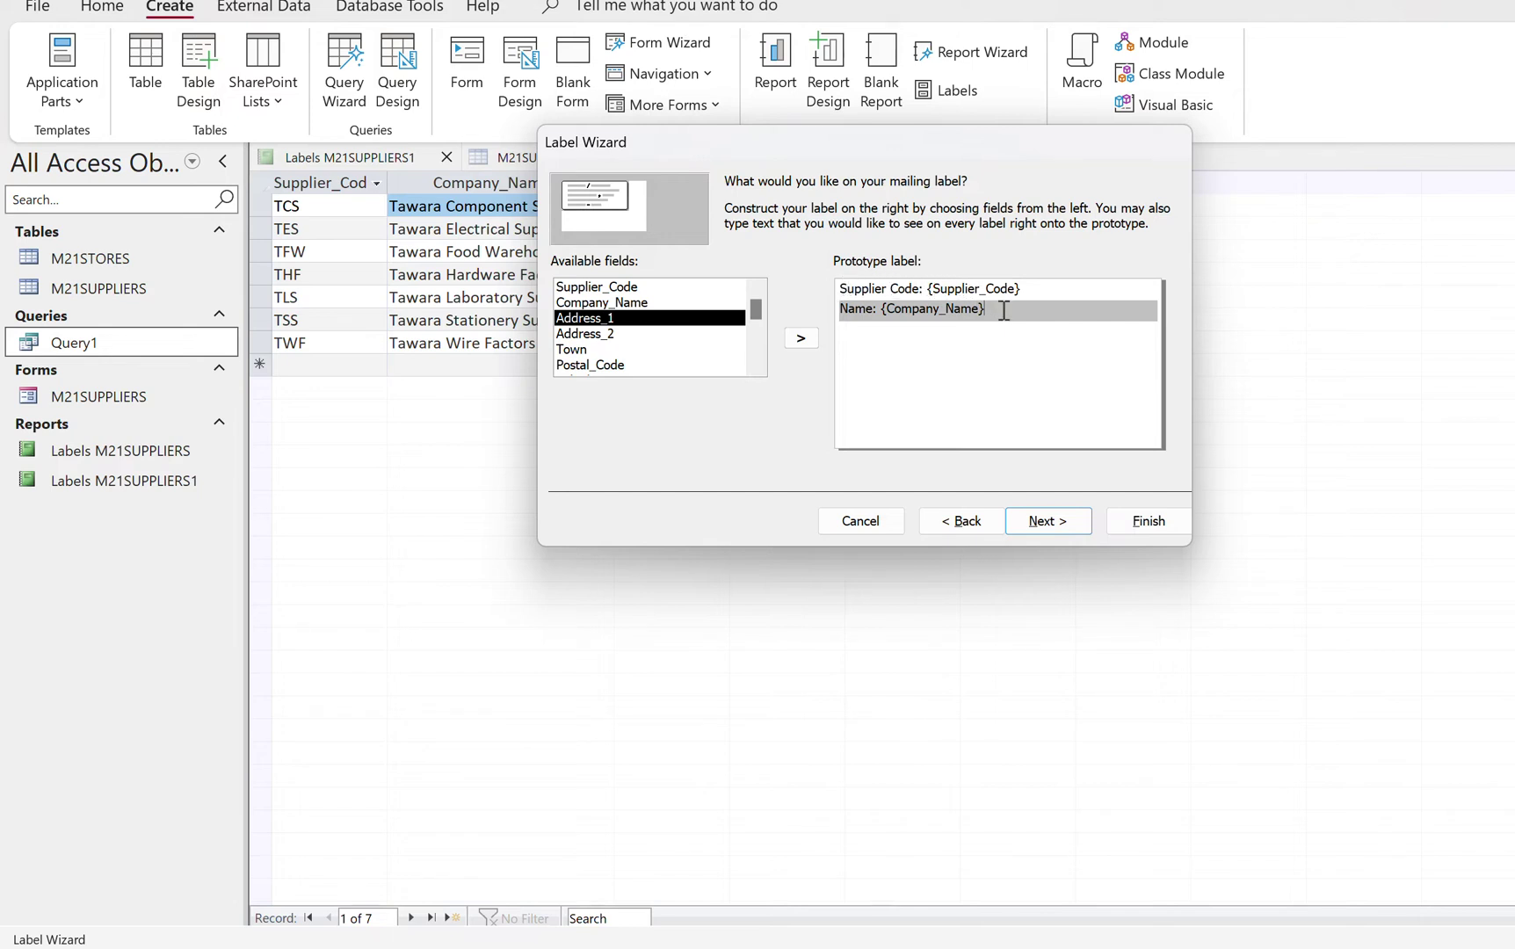
pyautogui.press('Return')
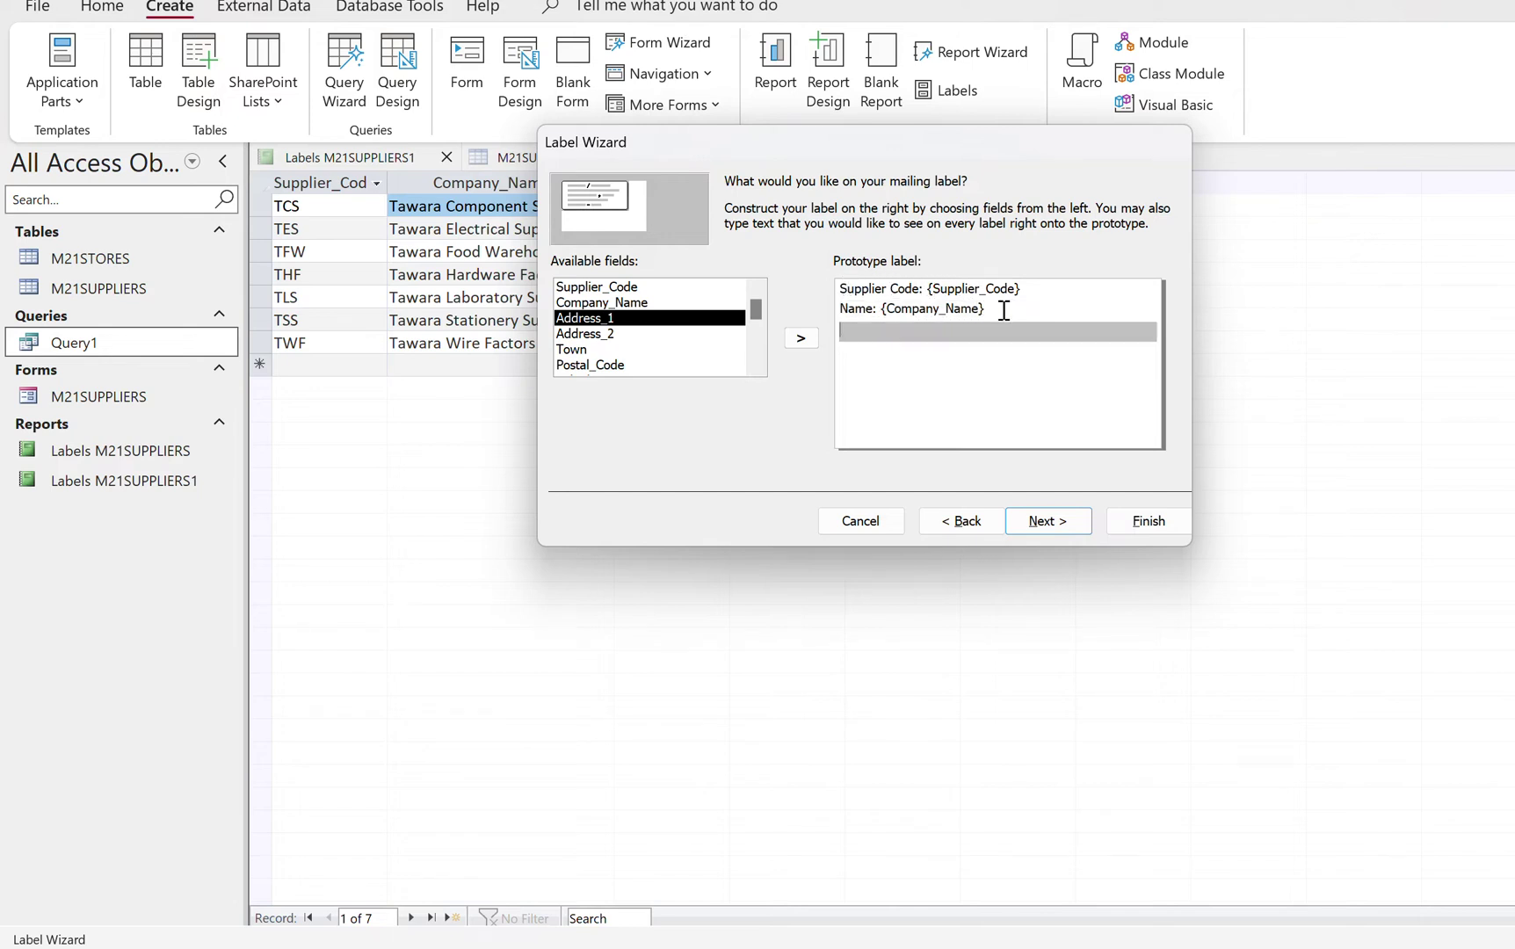
# Add Address_1, Address_2, Town, Postal_Code and a Tel line with Telephone to the label
pyautogui.doubleClick(665, 327)
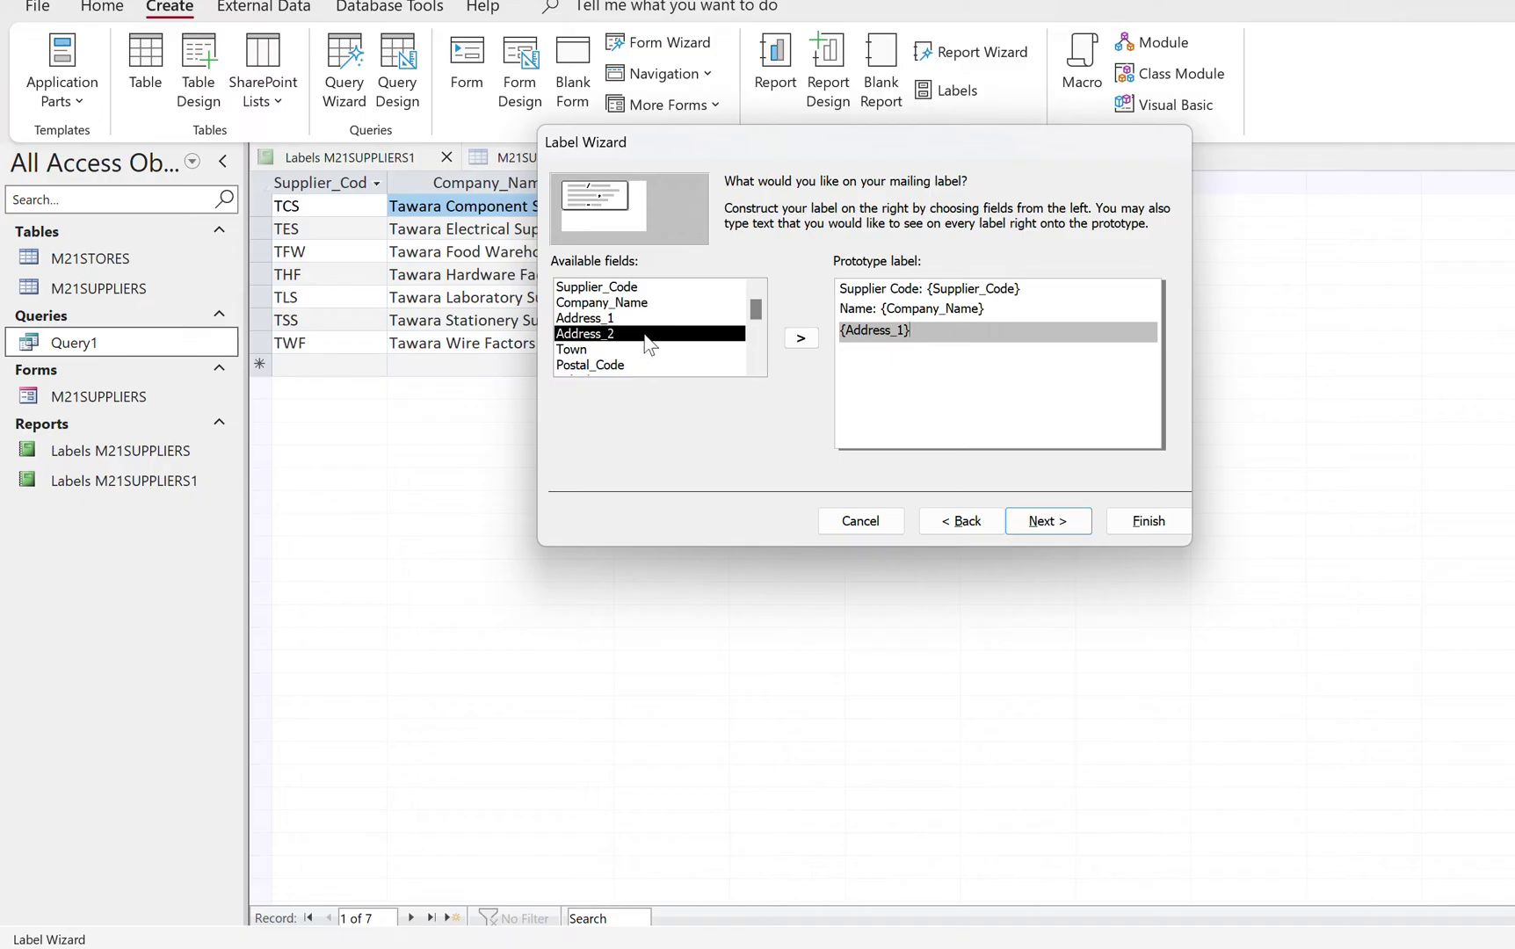
pyautogui.press('Return')
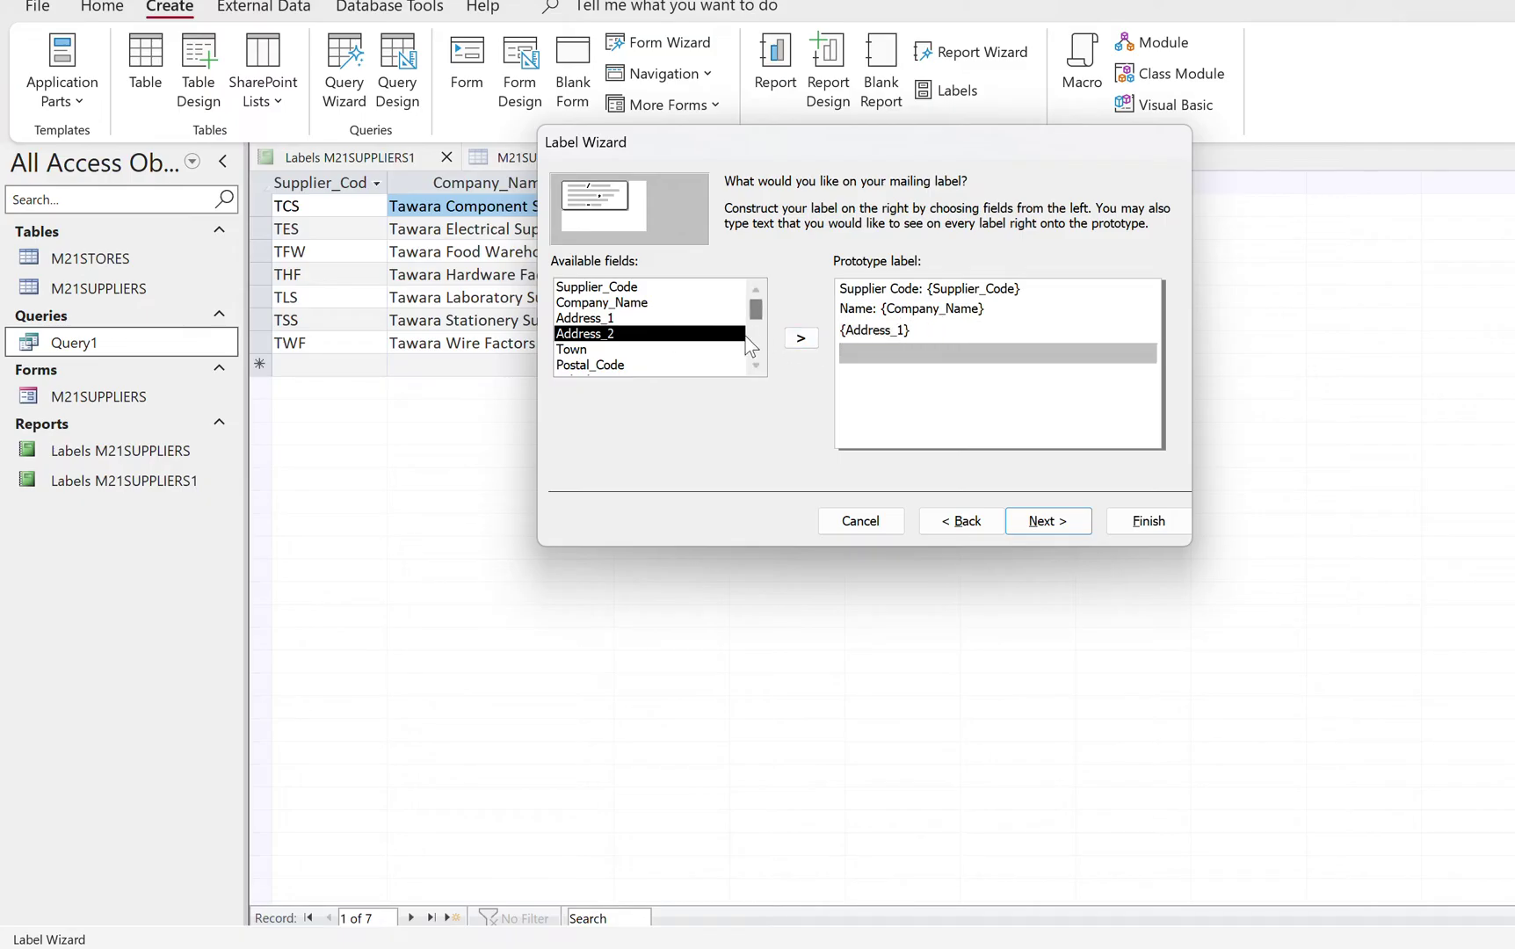
pyautogui.doubleClick(696, 334)
pyautogui.press('Return')
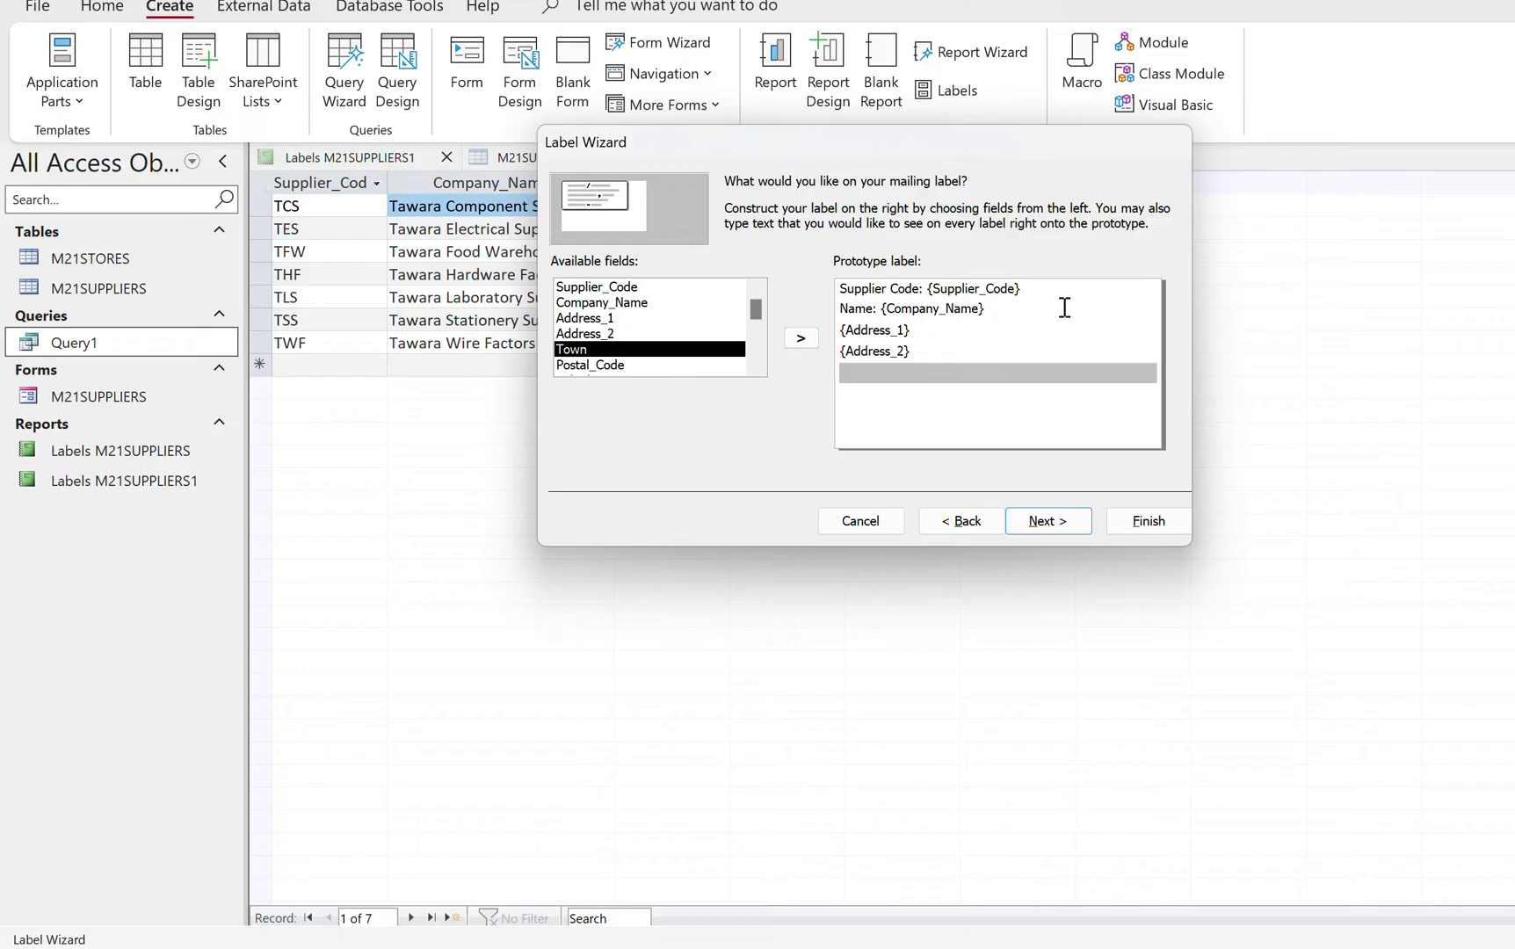
pyautogui.doubleClick(707, 349)
pyautogui.press('Return')
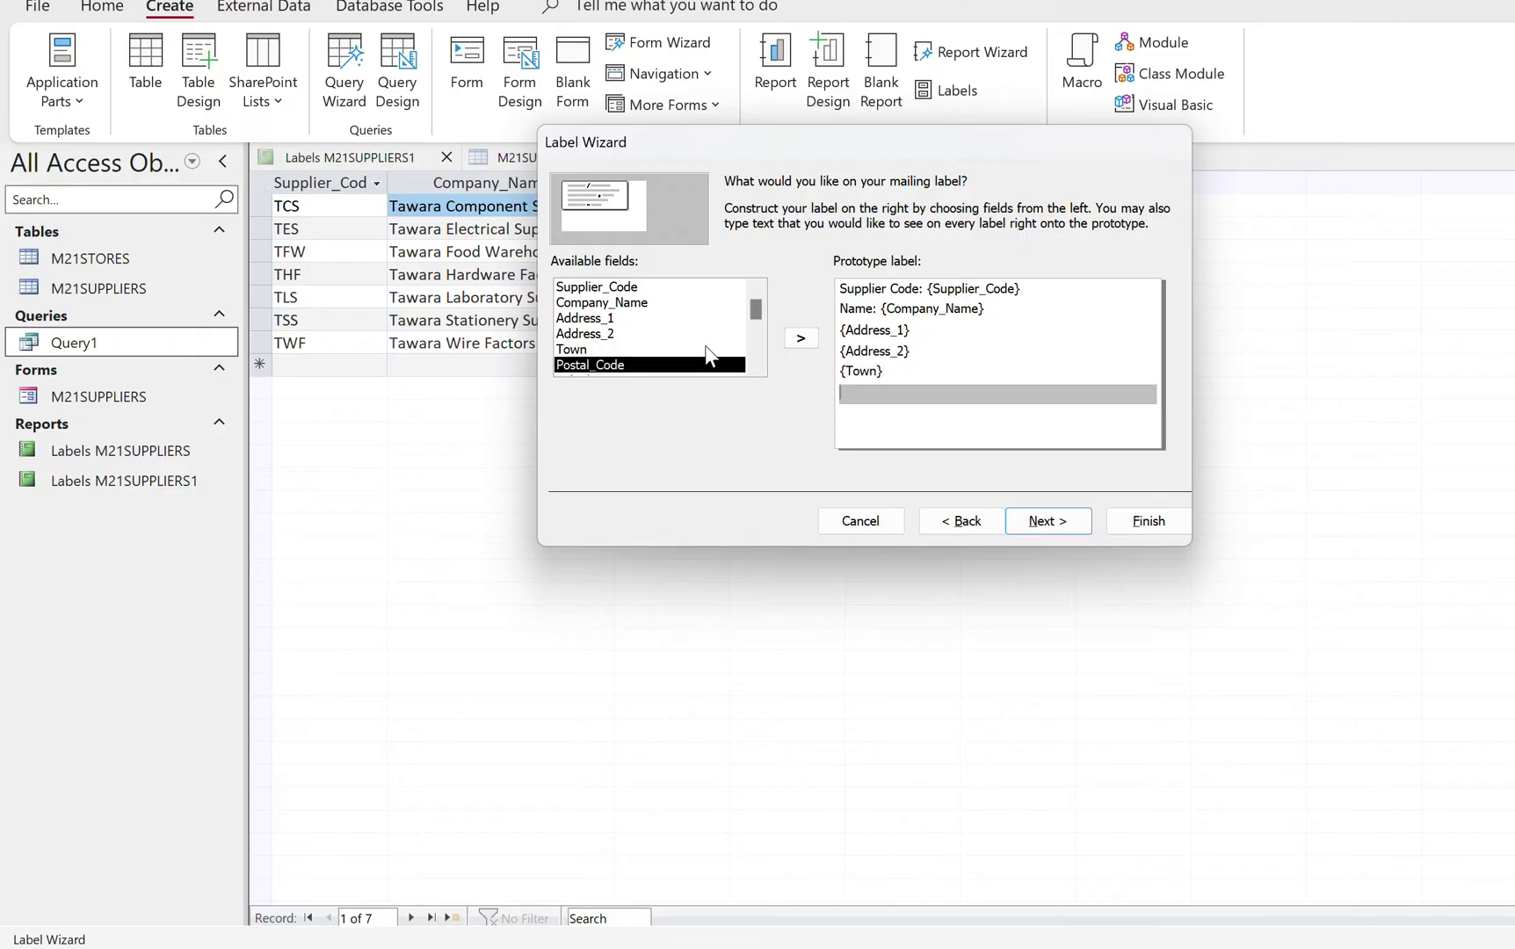
pyautogui.doubleClick(654, 368)
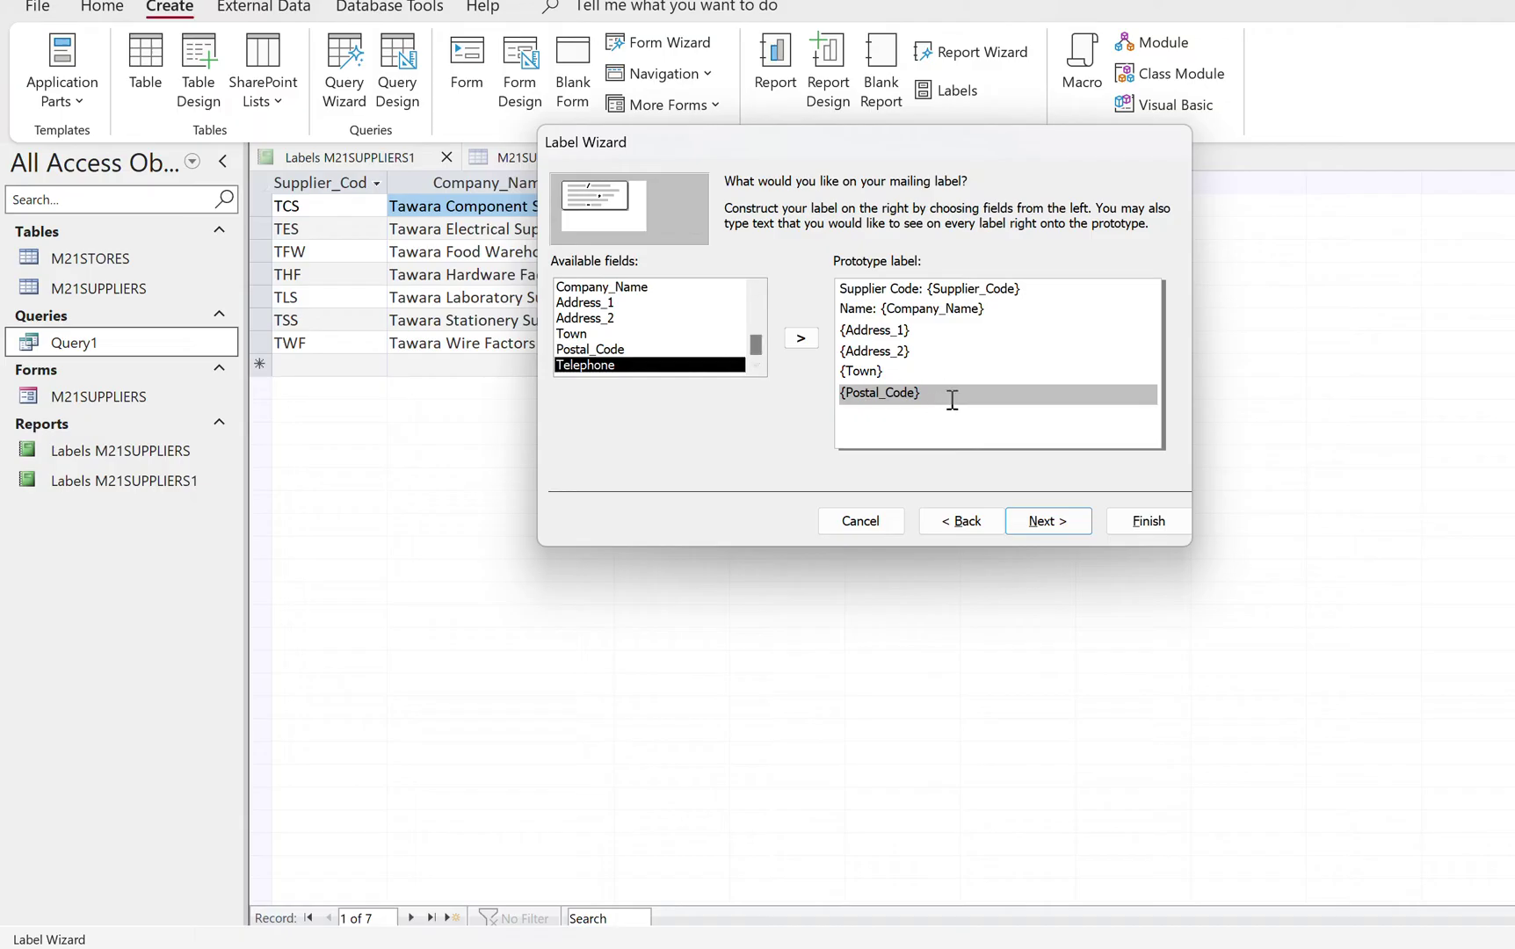
pyautogui.press('Return')
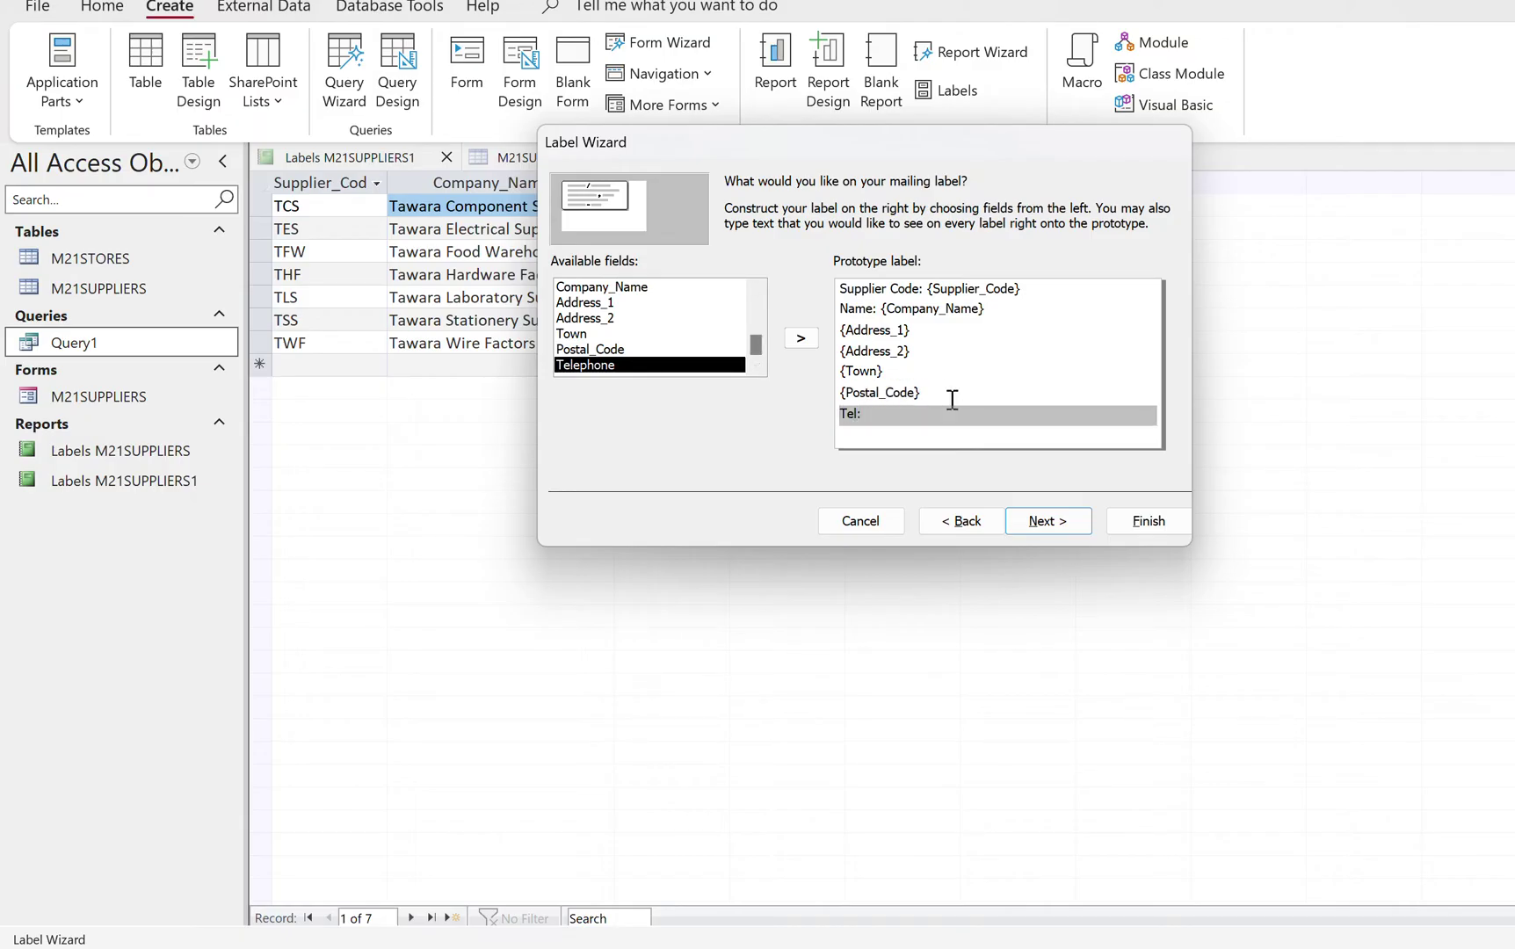
pyautogui.doubleClick(696, 367)
# Sort the labels by Supplier_Code and finish as Labels Query1 in print preview
pyautogui.click(1059, 522)
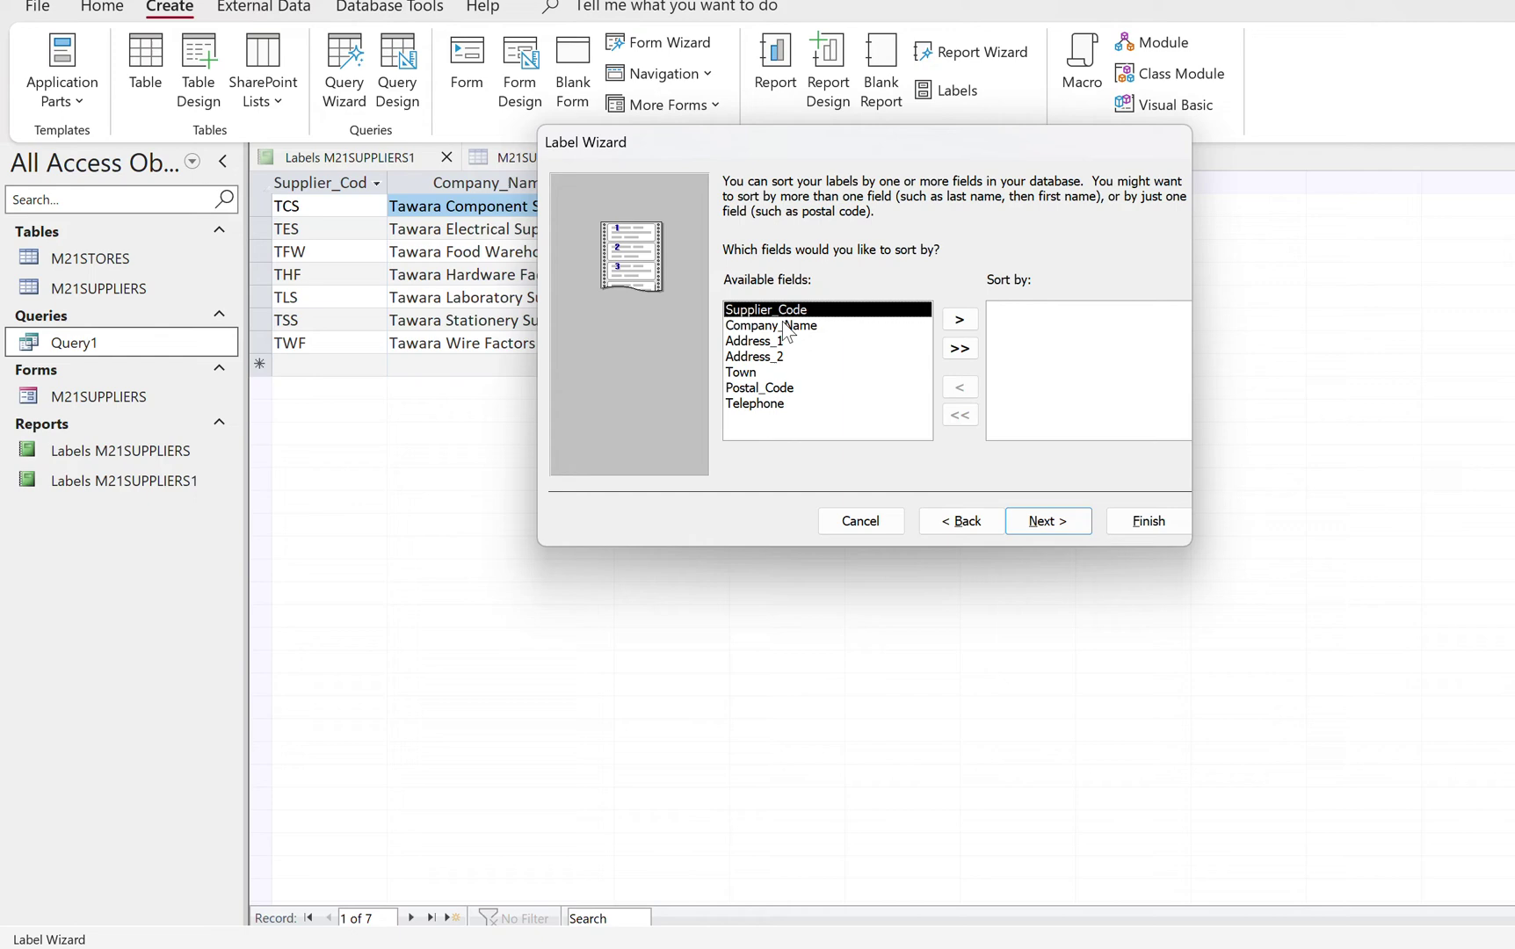
pyautogui.click(960, 319)
pyautogui.click(1063, 520)
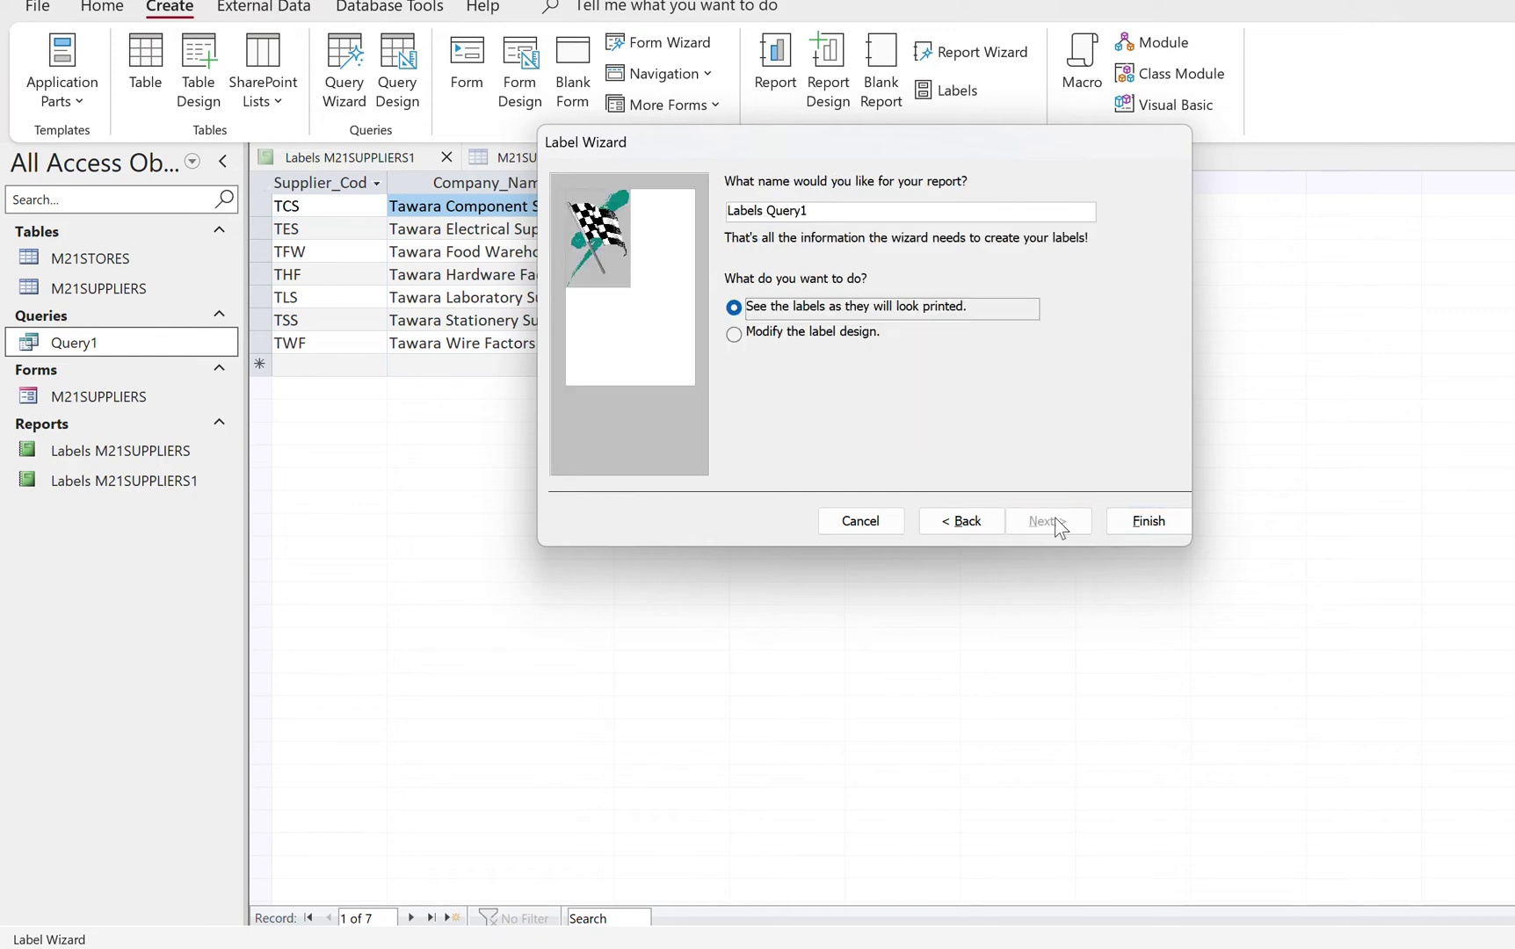
pyautogui.click(1160, 525)
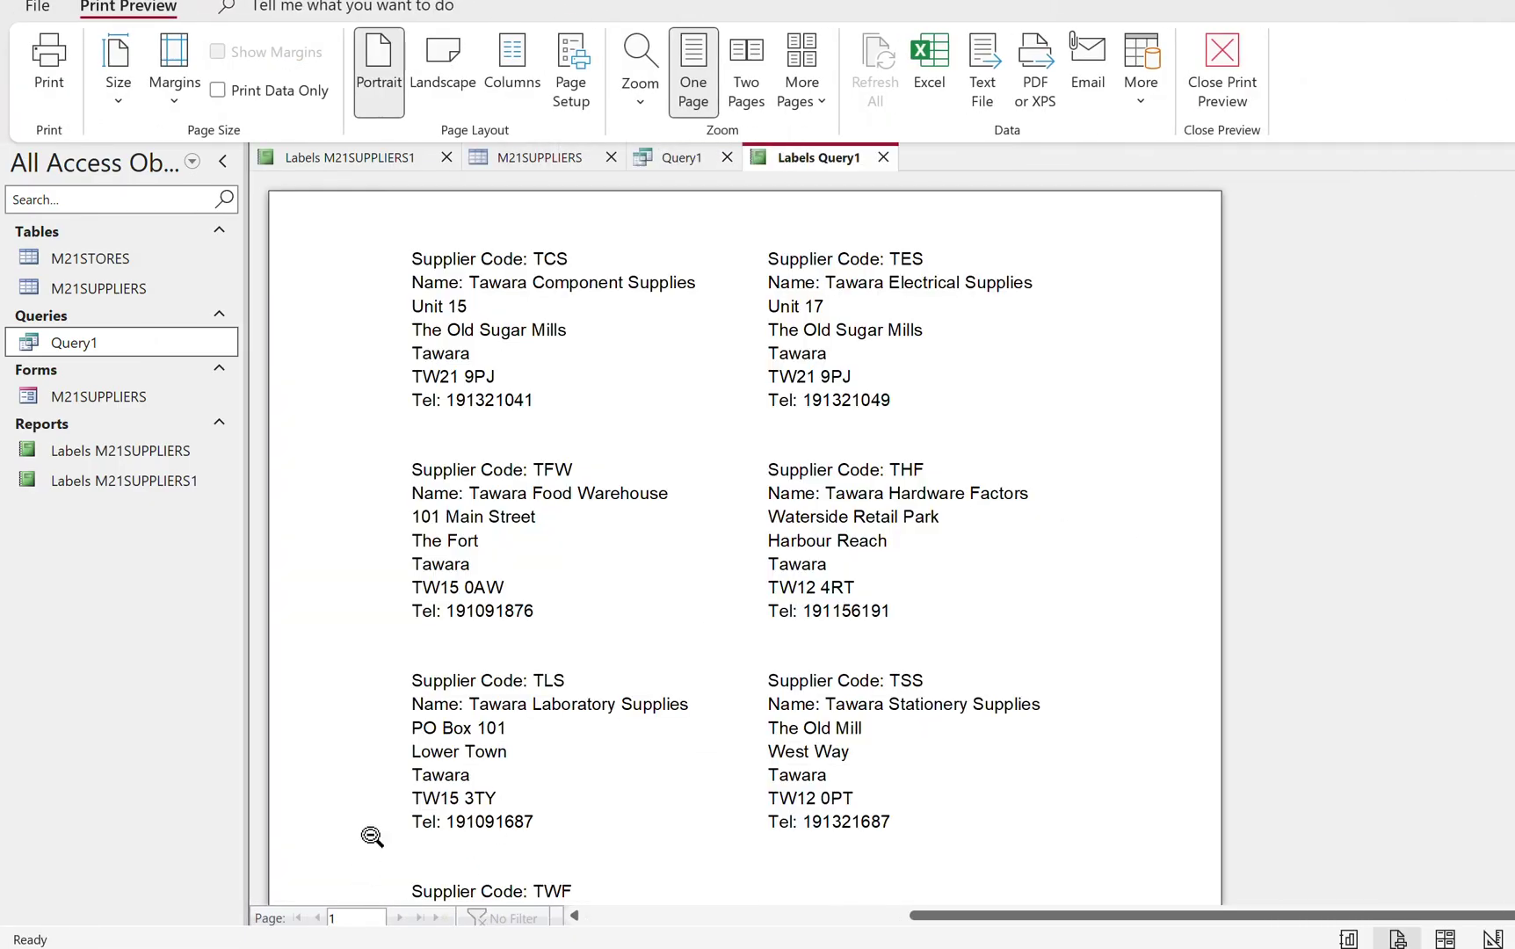
# Zoom out to show the whole page of seven Tawara supplier labels
pyautogui.click(750, 765)
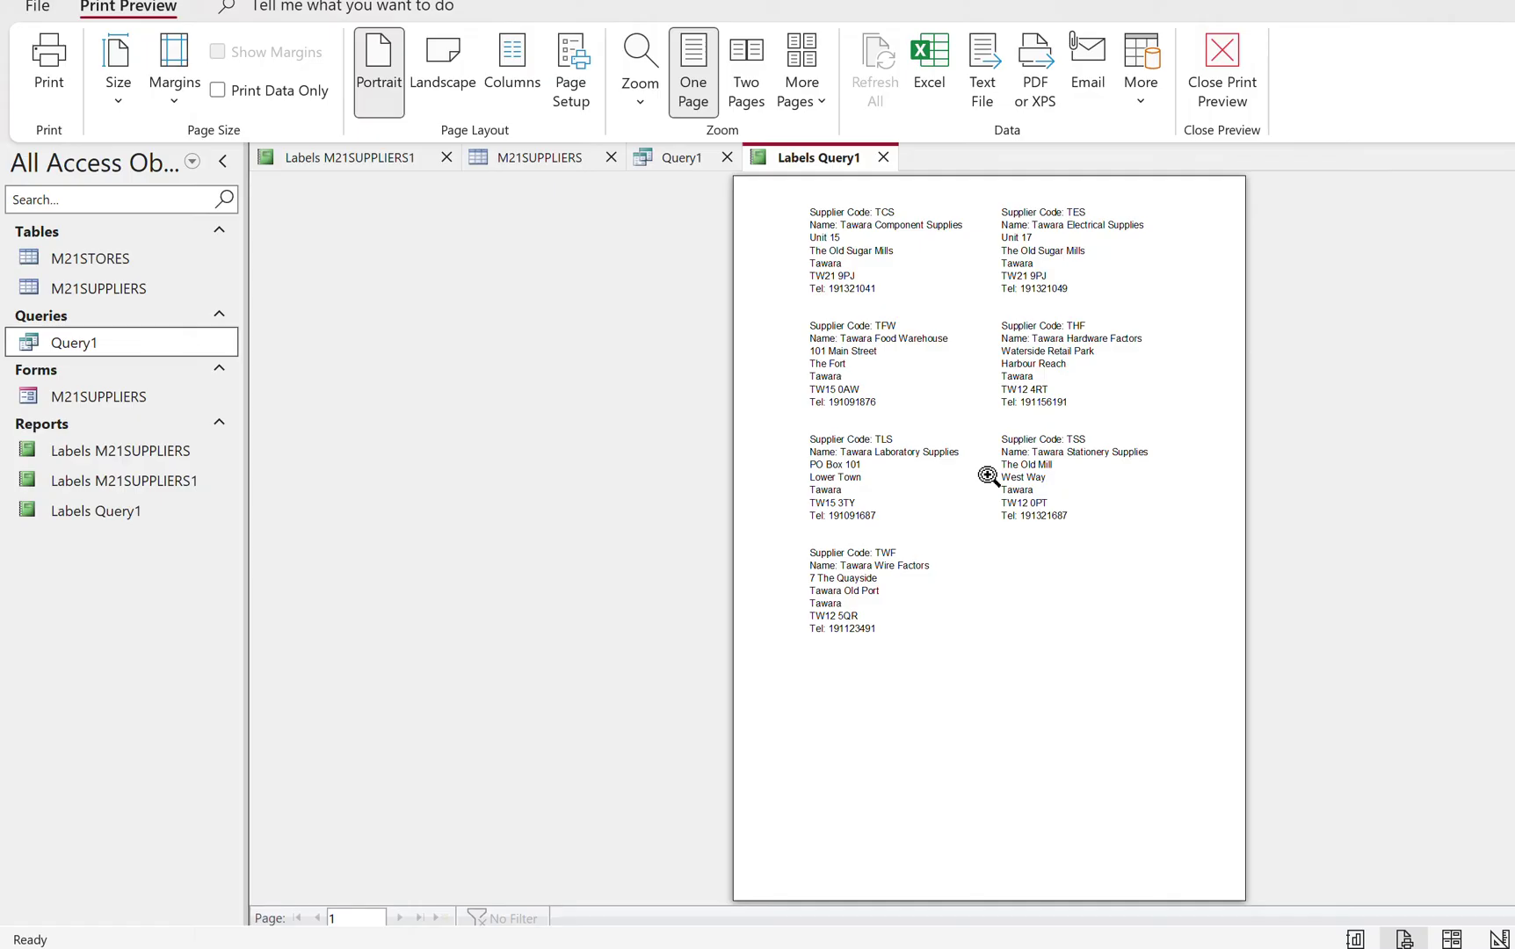
pyautogui.rightClick(795, 161)
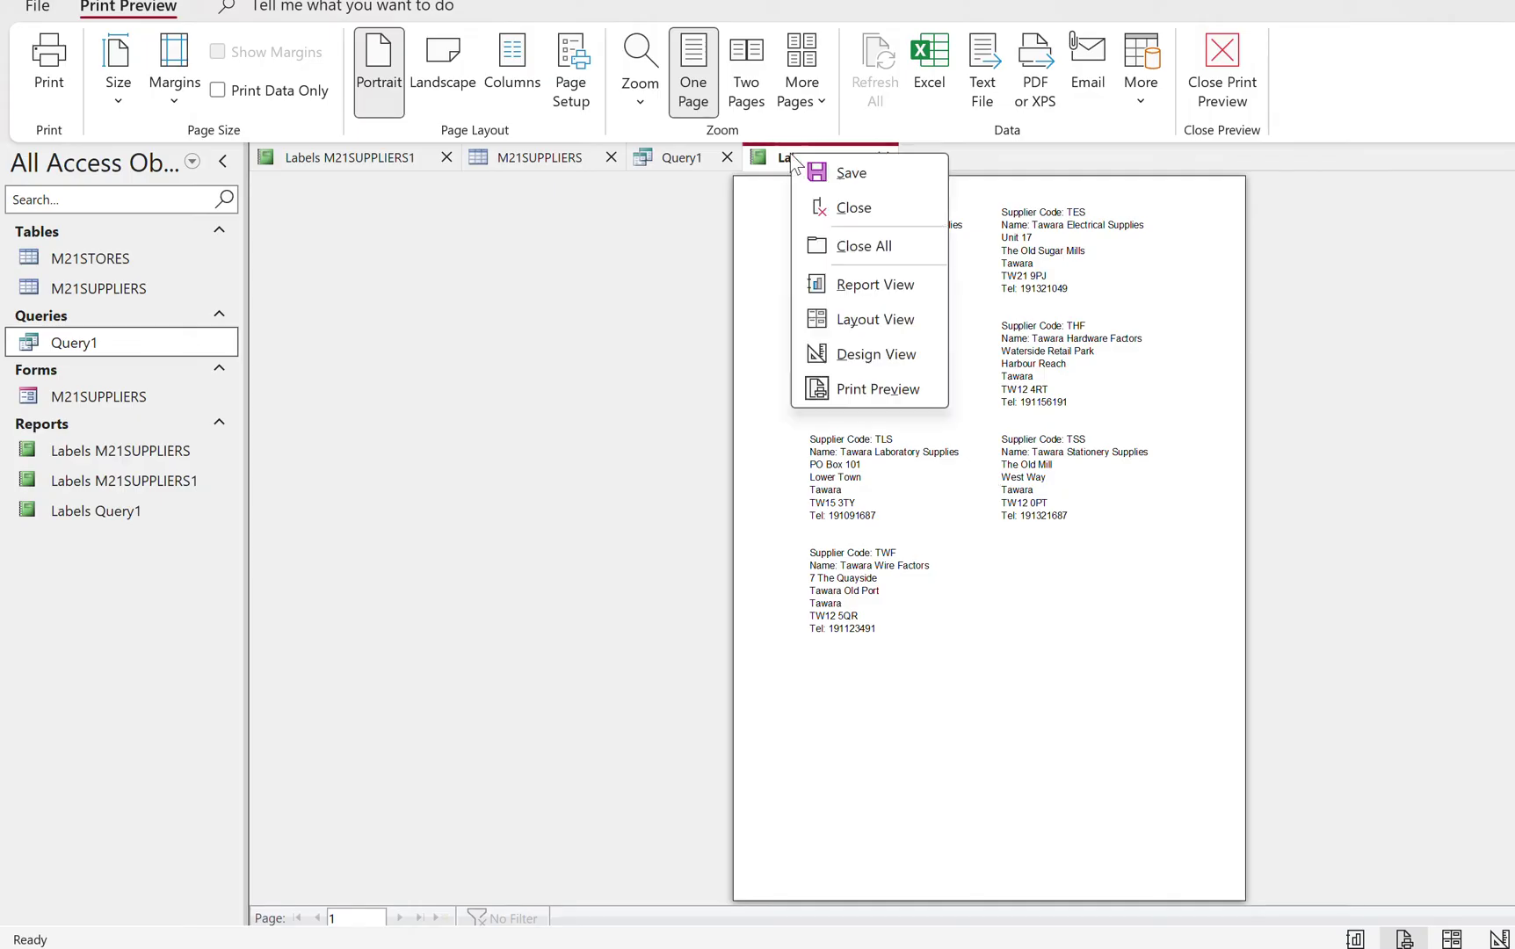
# In Design View, enlarge the Detail section and shift the seven field boxes down
pyautogui.click(872, 356)
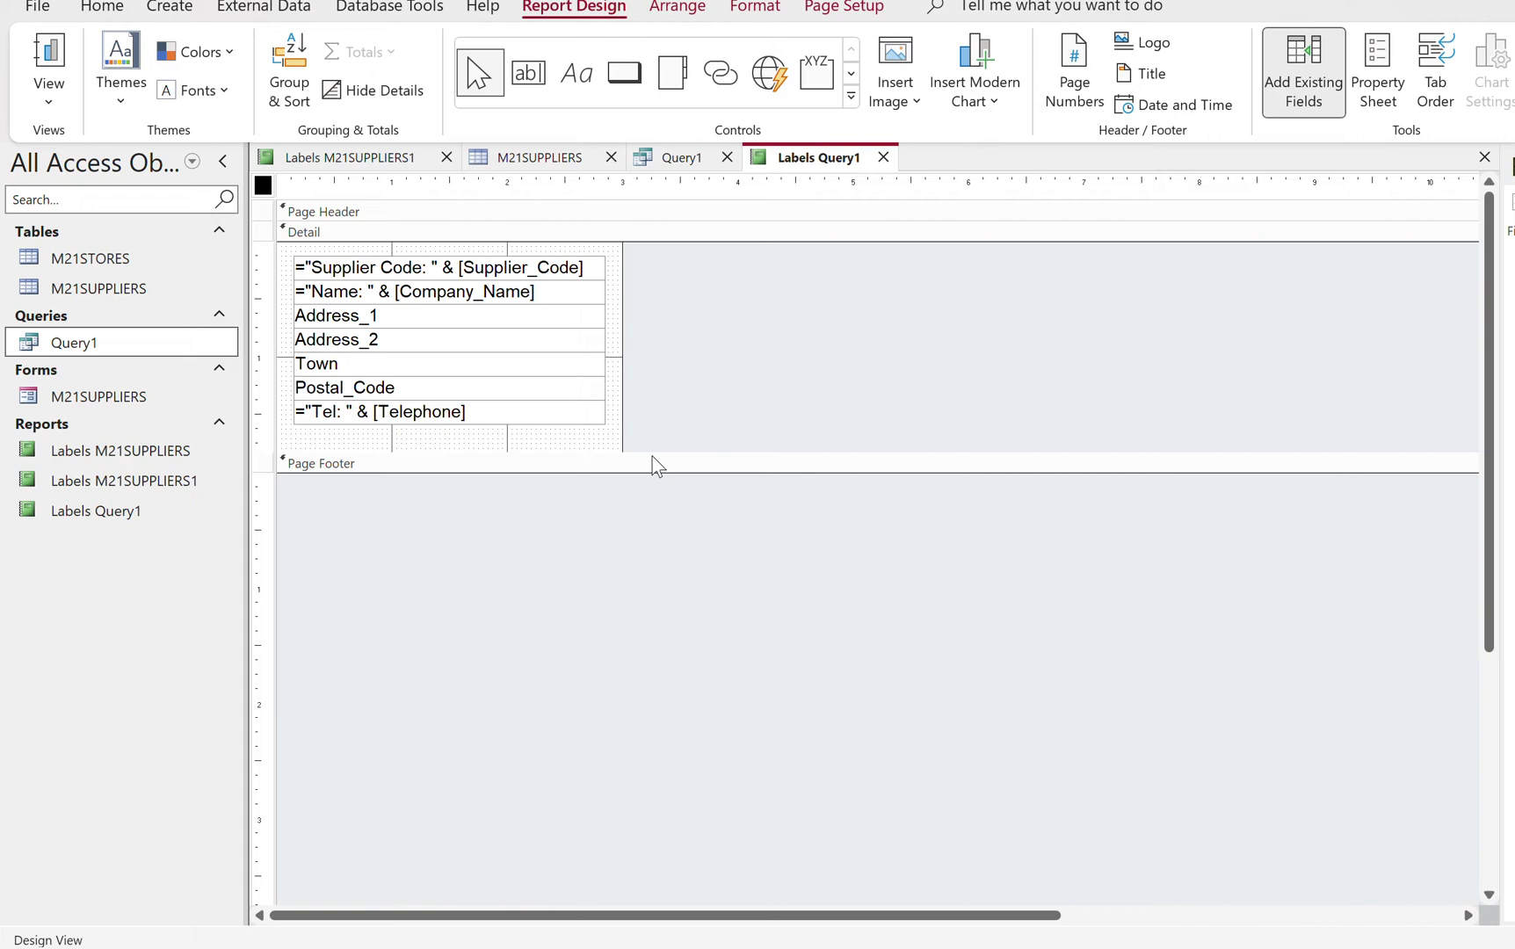
pyautogui.moveTo(666, 451); pyautogui.dragTo(668, 498)
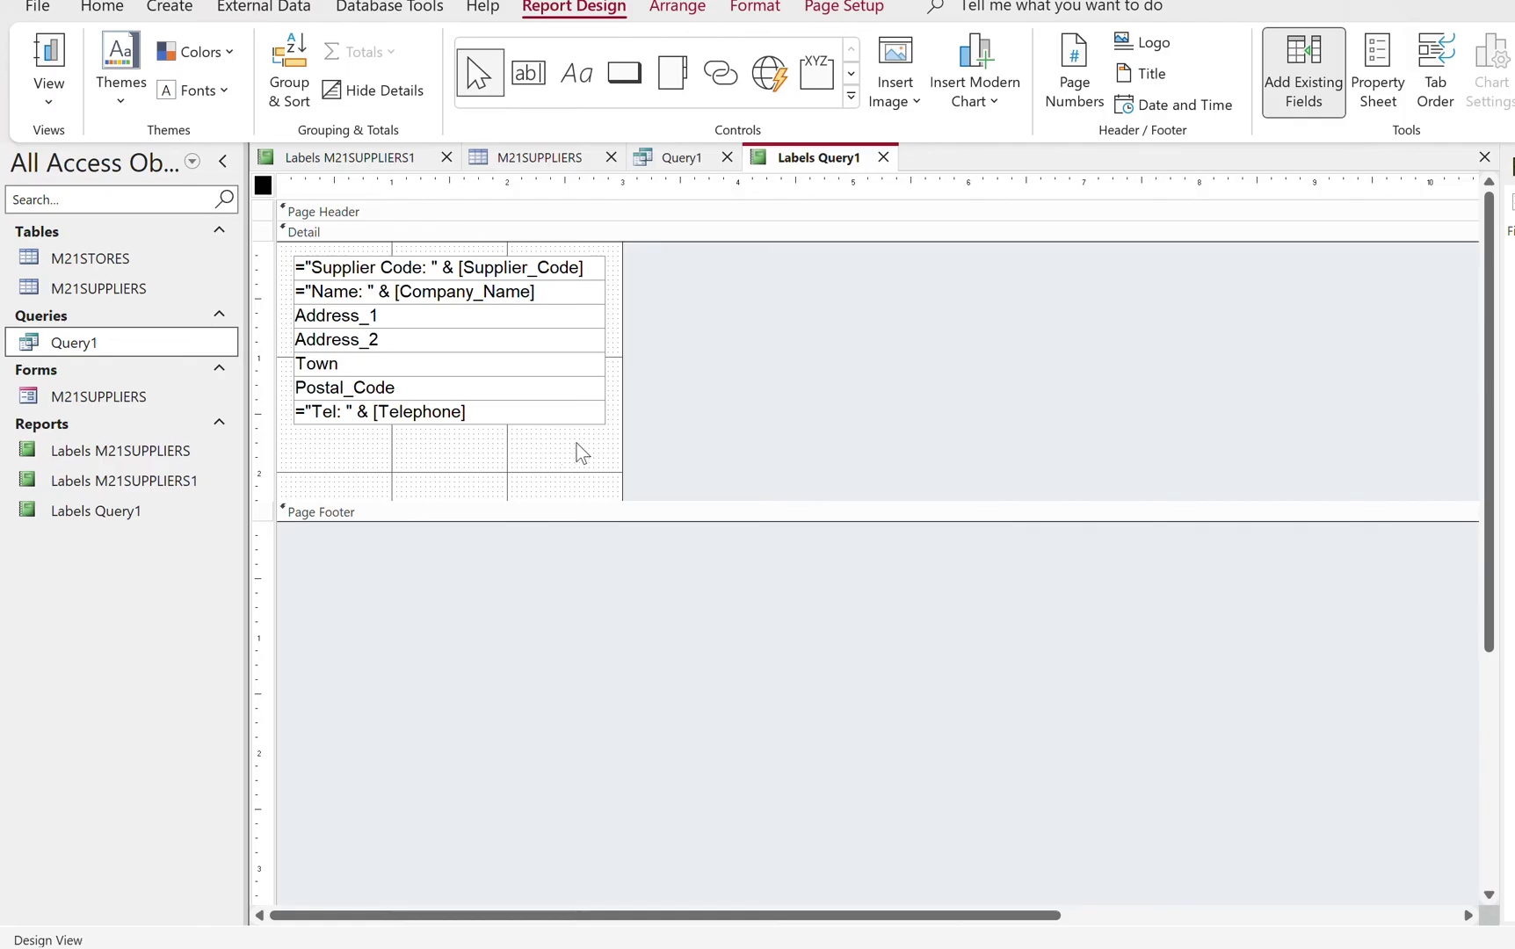
pyautogui.moveTo(618, 450); pyautogui.dragTo(291, 250)
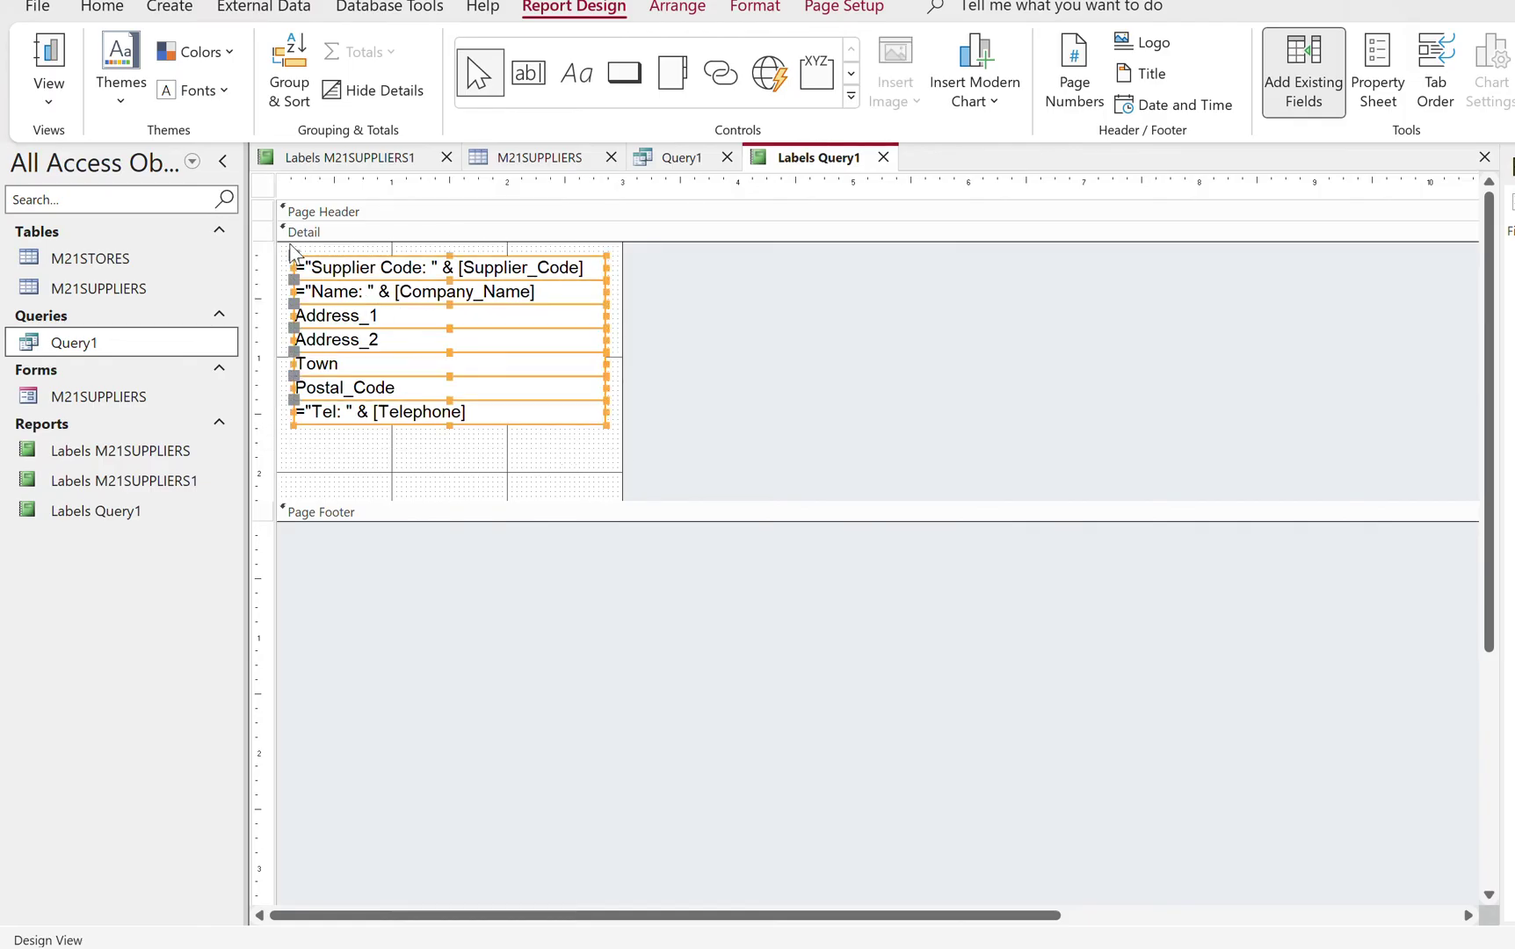
pyautogui.press('Down')
pyautogui.press('Down')
pyautogui.press('Down')
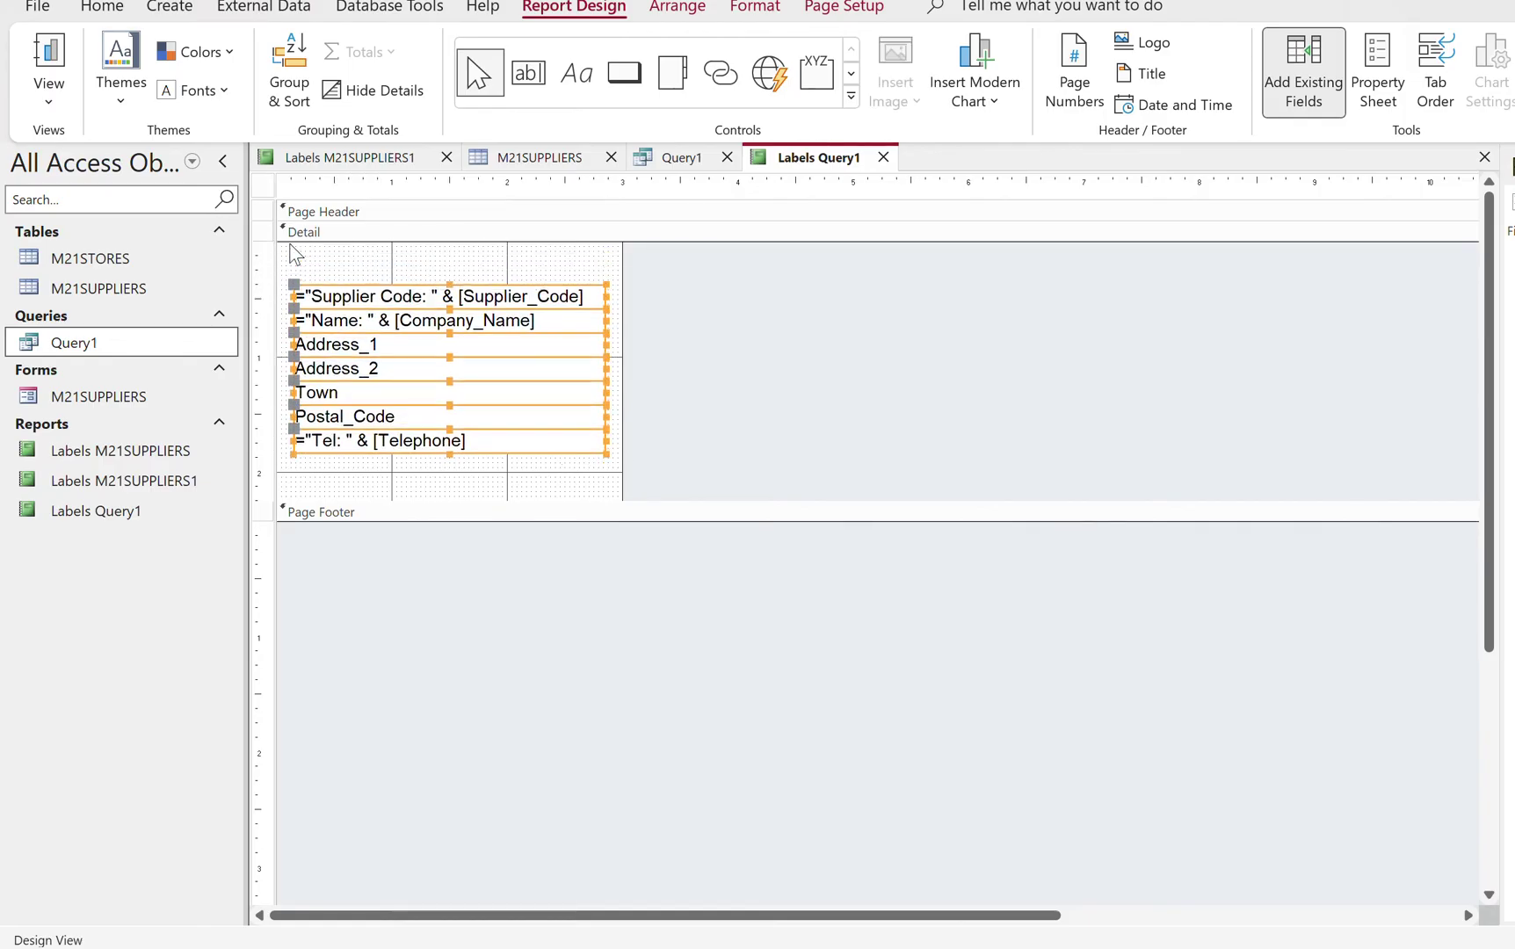
# Draw a label reading 'Title' at the top of the Detail section
pyautogui.click(577, 73)
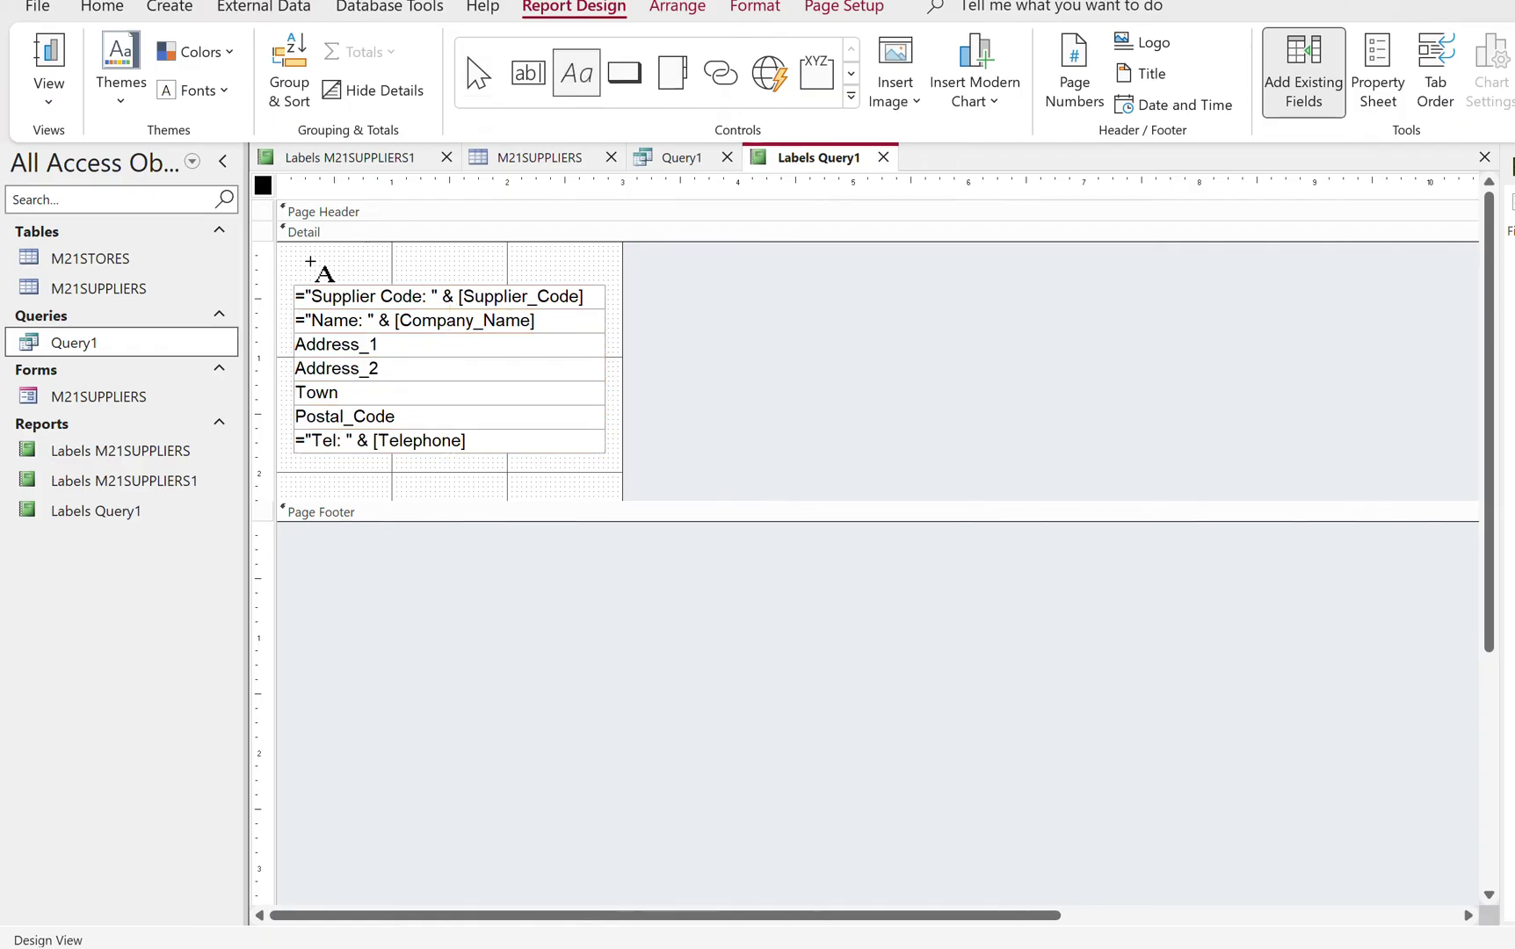
pyautogui.moveTo(291, 251); pyautogui.dragTo(496, 278)
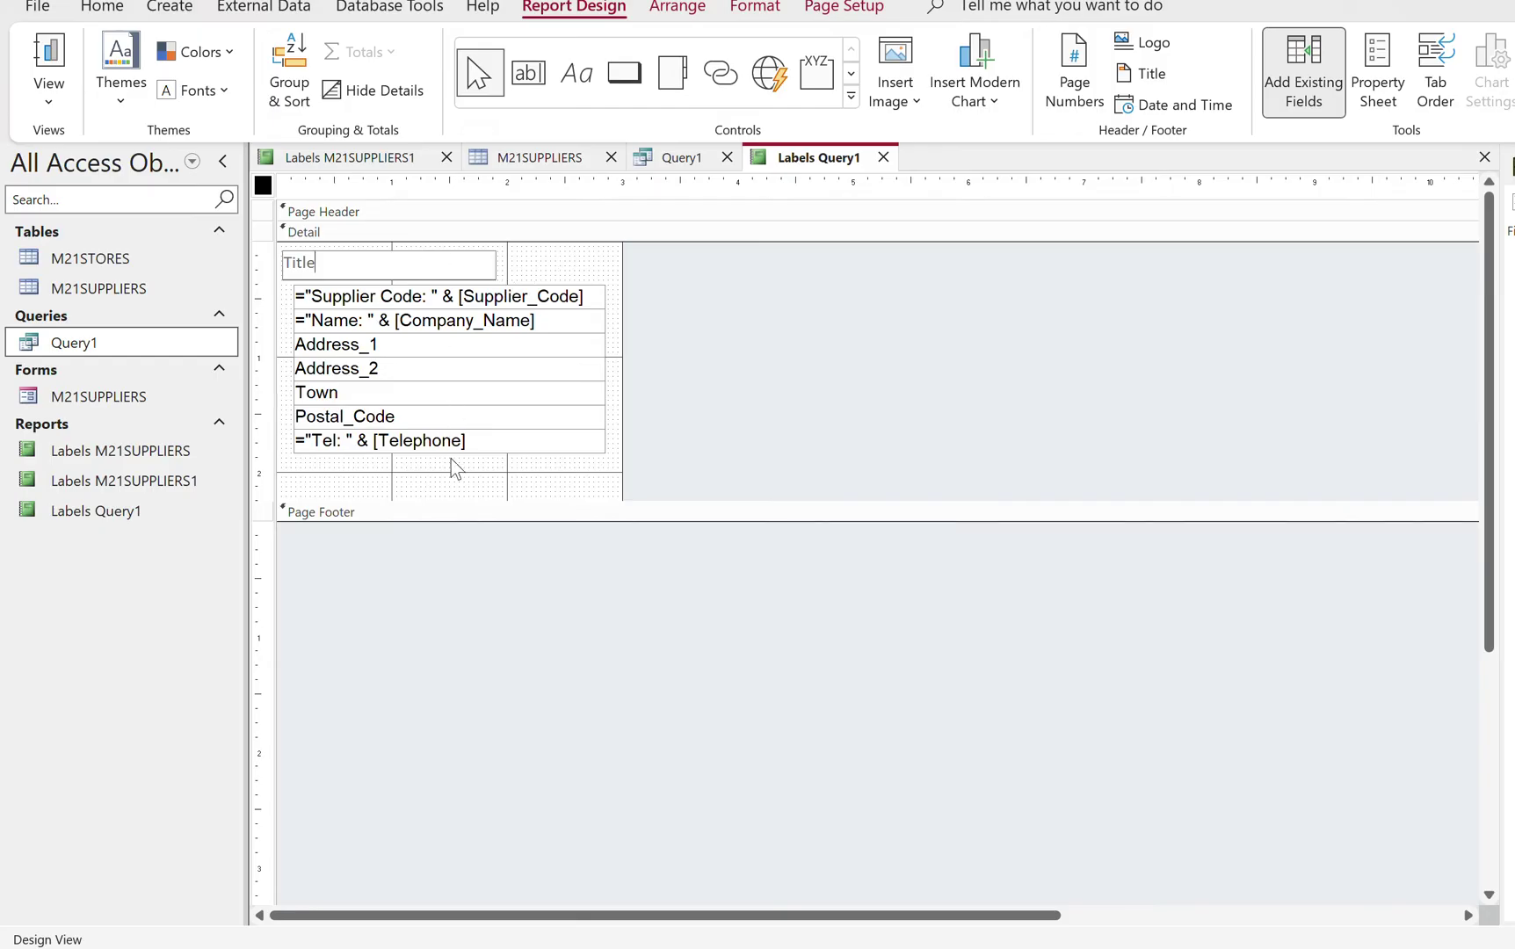
pyautogui.click(430, 284)
pyautogui.click(430, 268)
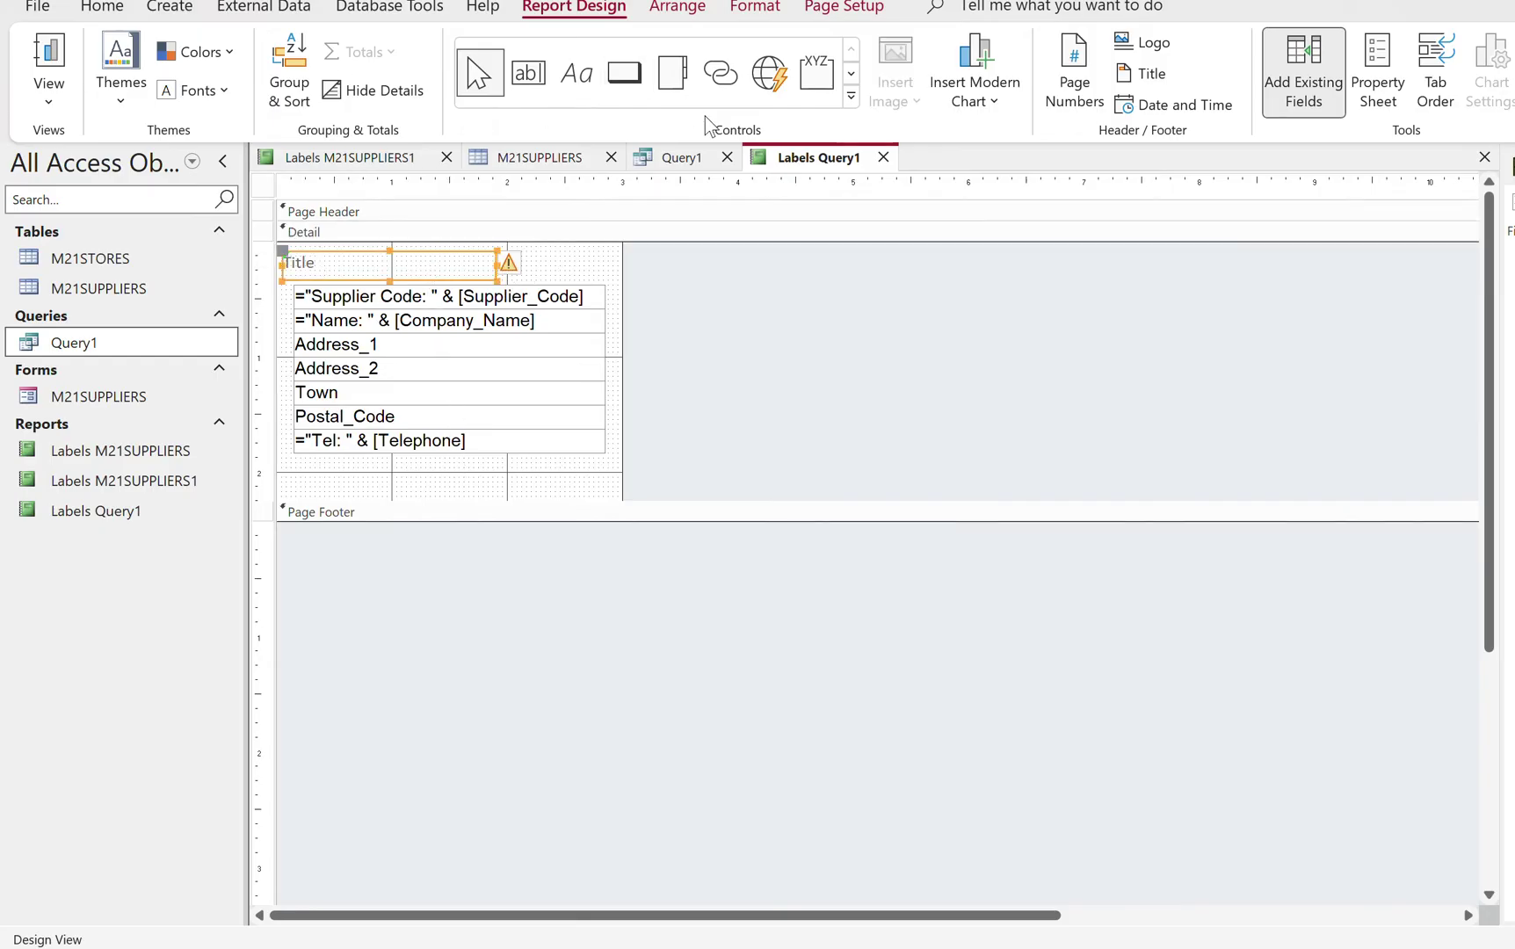
# Format the Title label bold, black and size 12
pyautogui.click(102, 7)
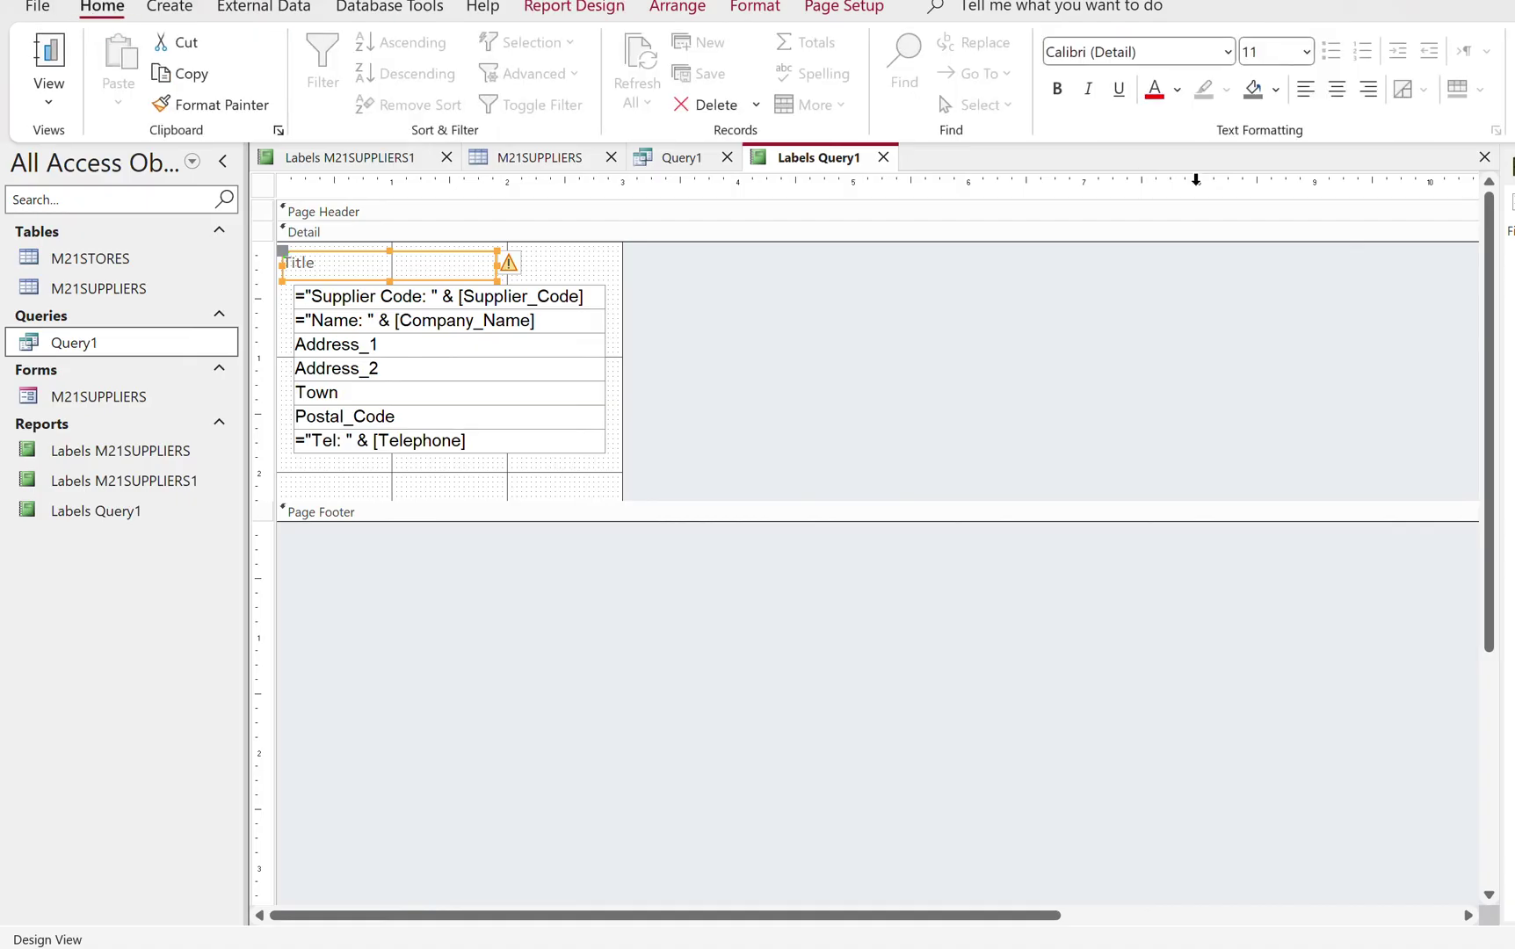
pyautogui.click(1058, 89)
pyautogui.click(1177, 91)
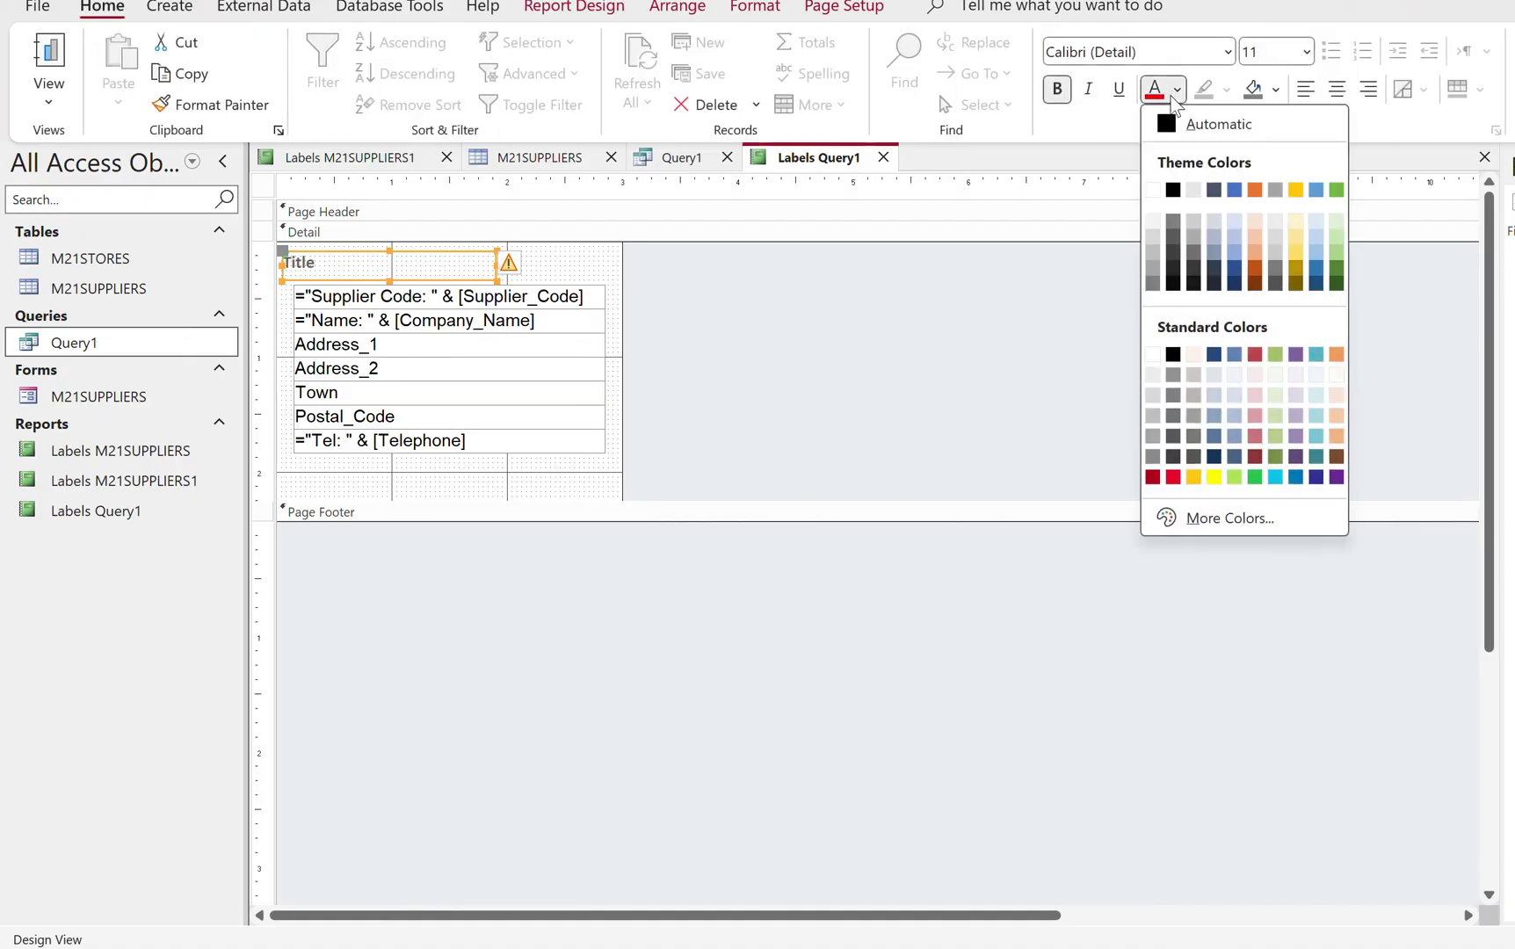
pyautogui.click(1176, 188)
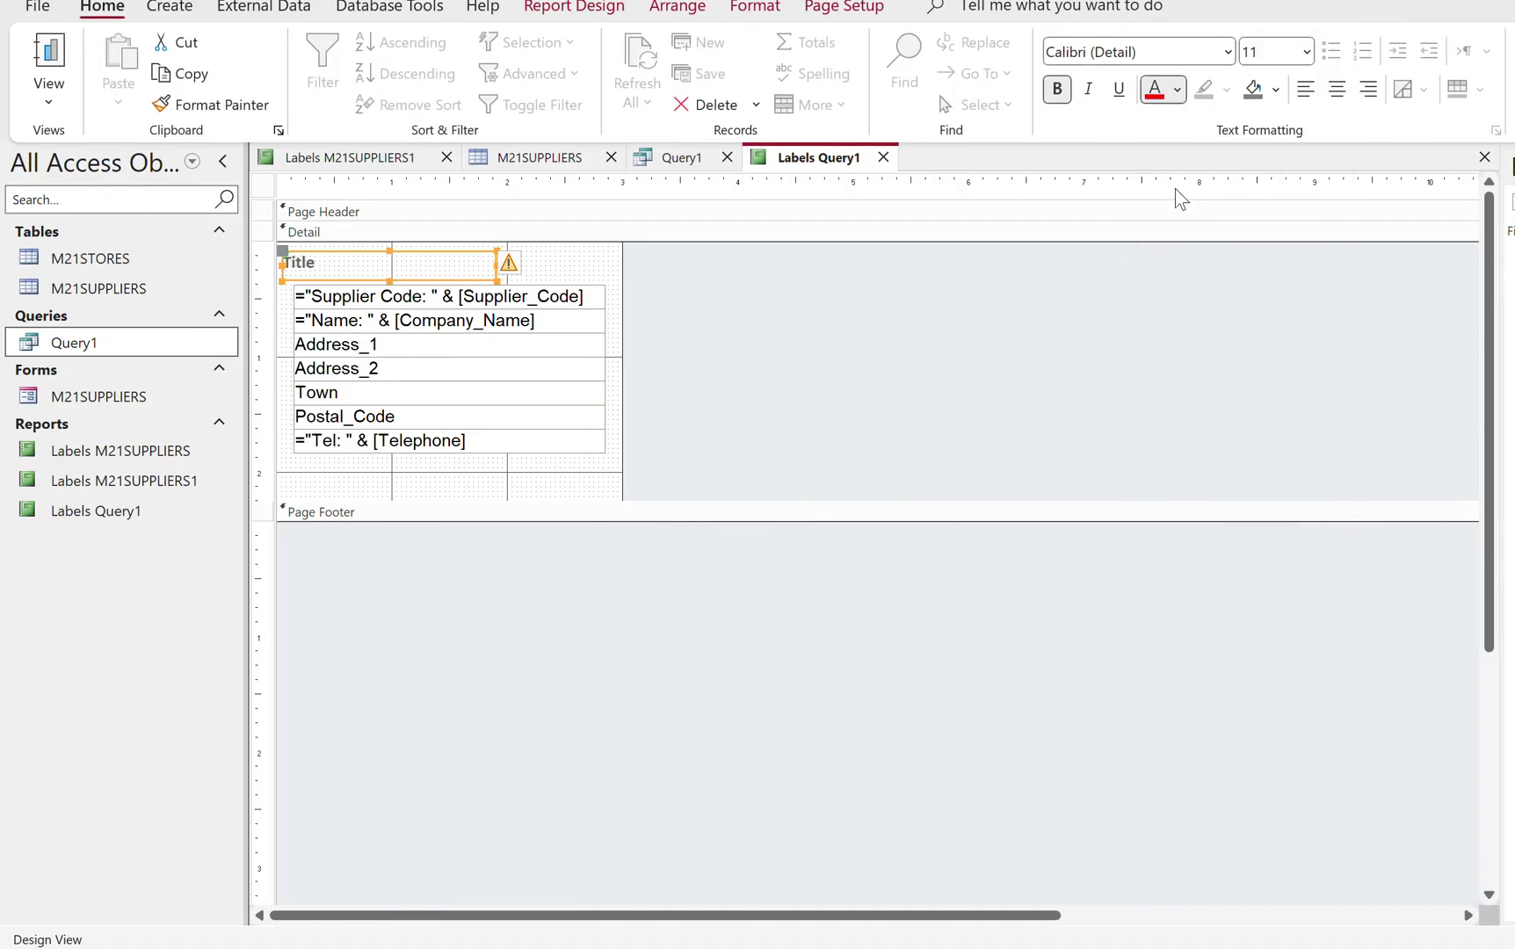
pyautogui.click(1306, 52)
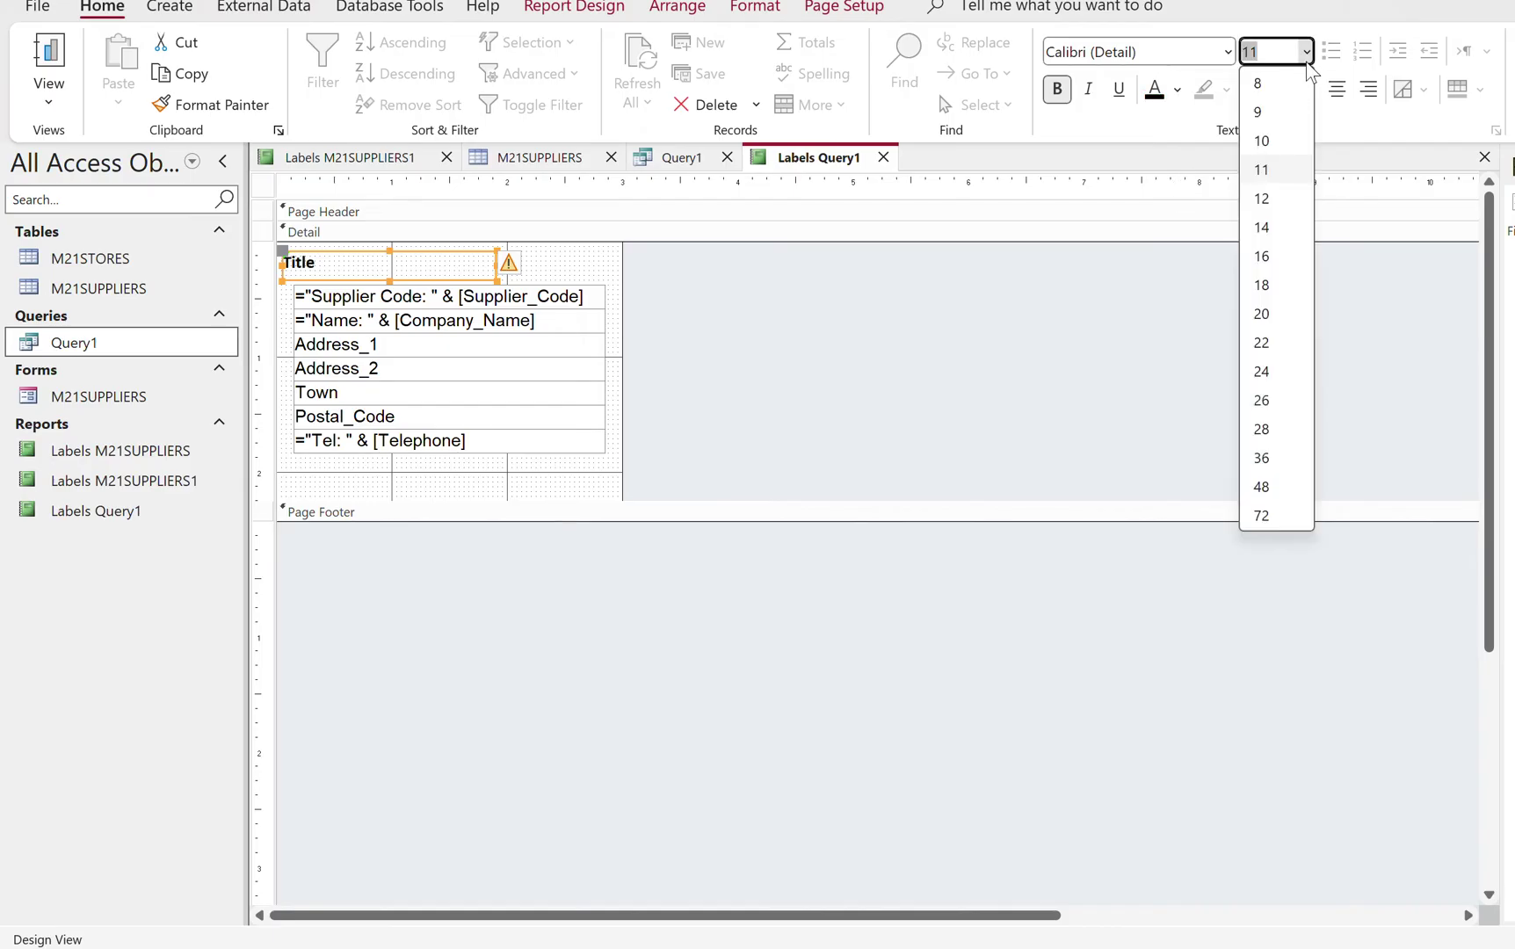
pyautogui.click(1273, 199)
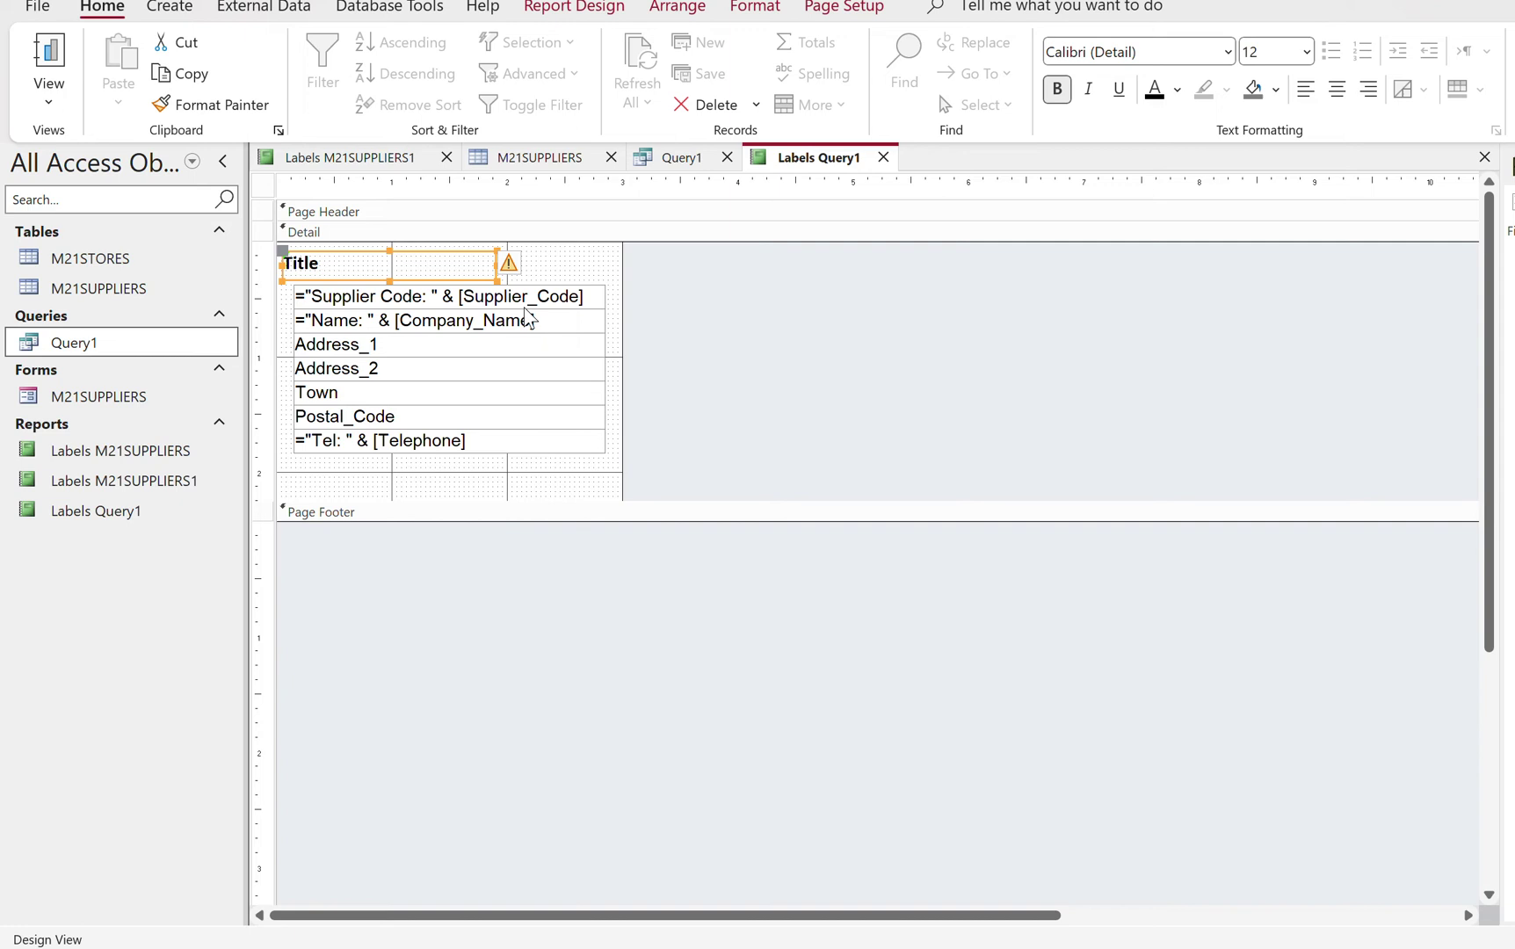
pyautogui.moveTo(597, 279); pyautogui.dragTo(570, 473)
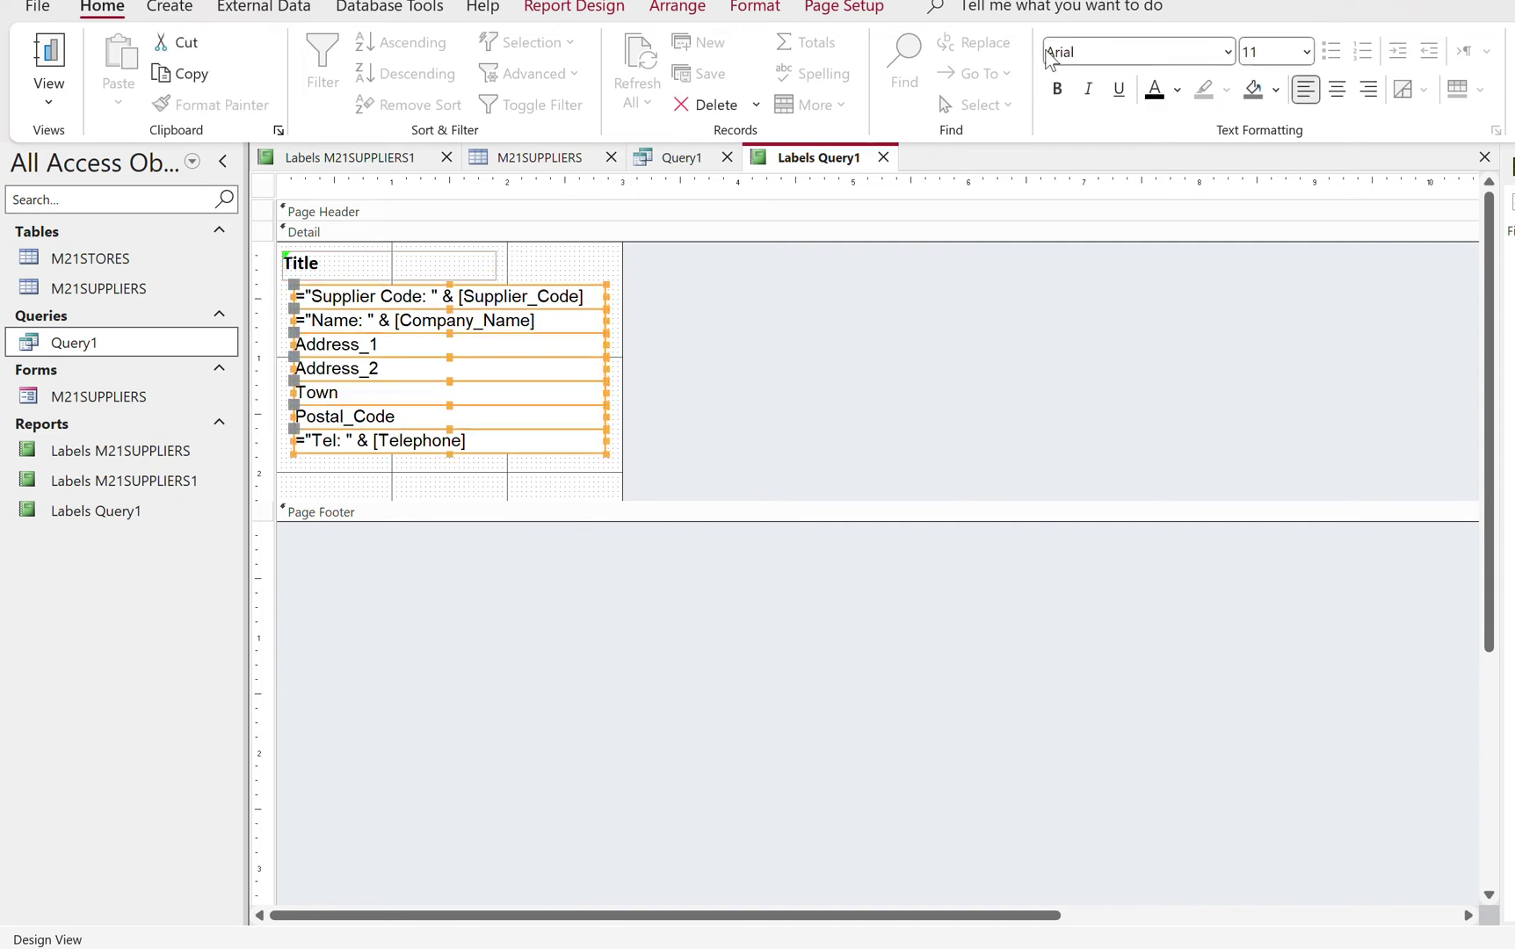
pyautogui.click(677, 8)
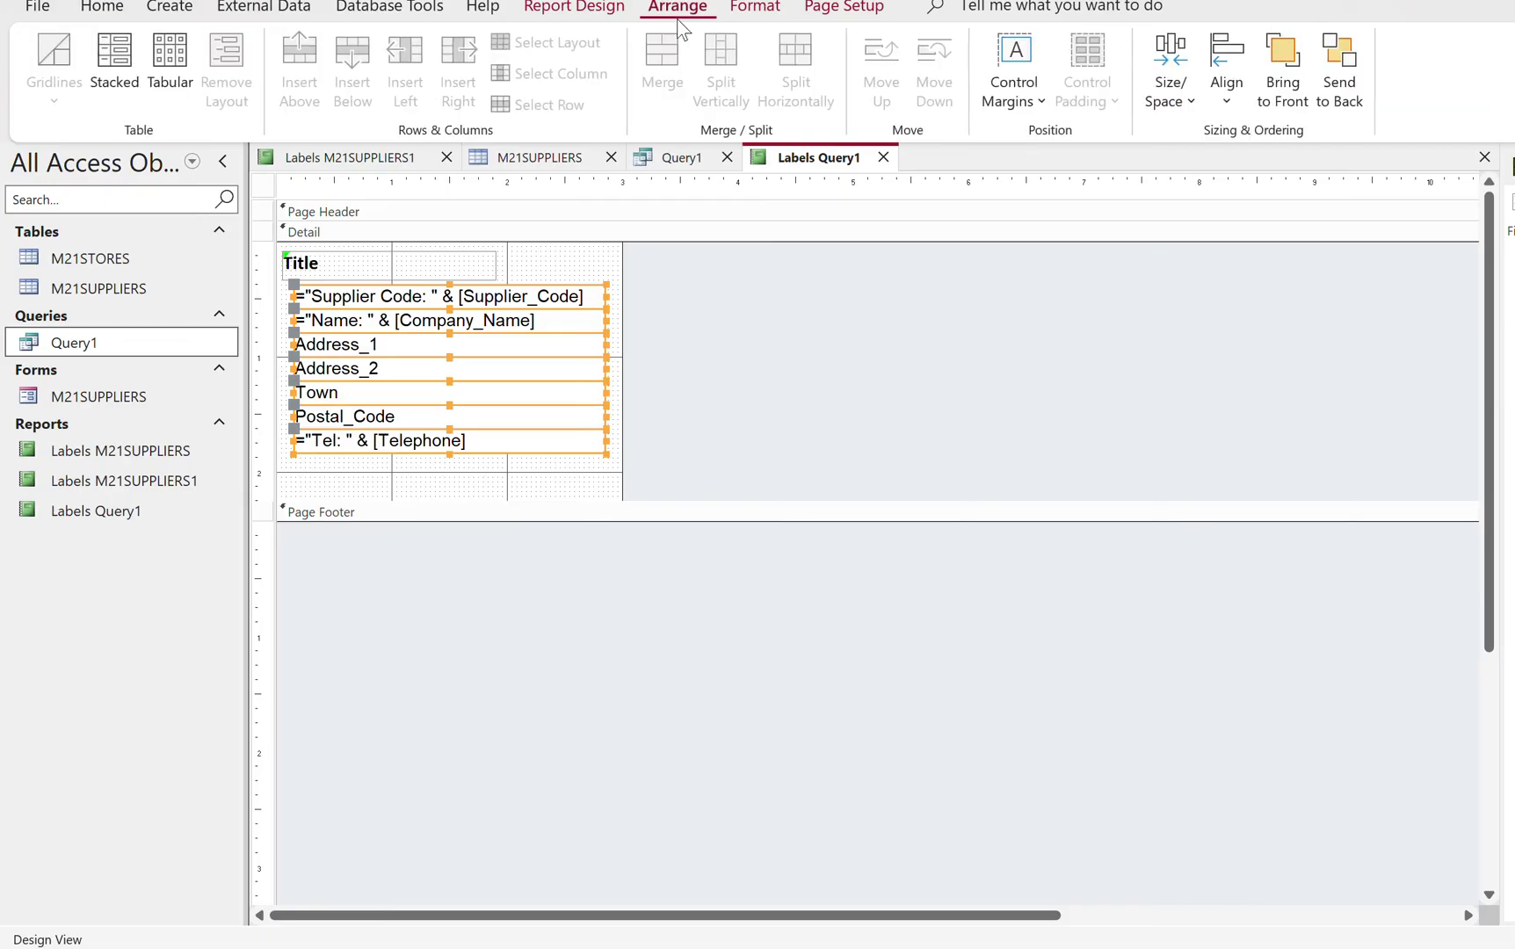
pyautogui.click(1165, 92)
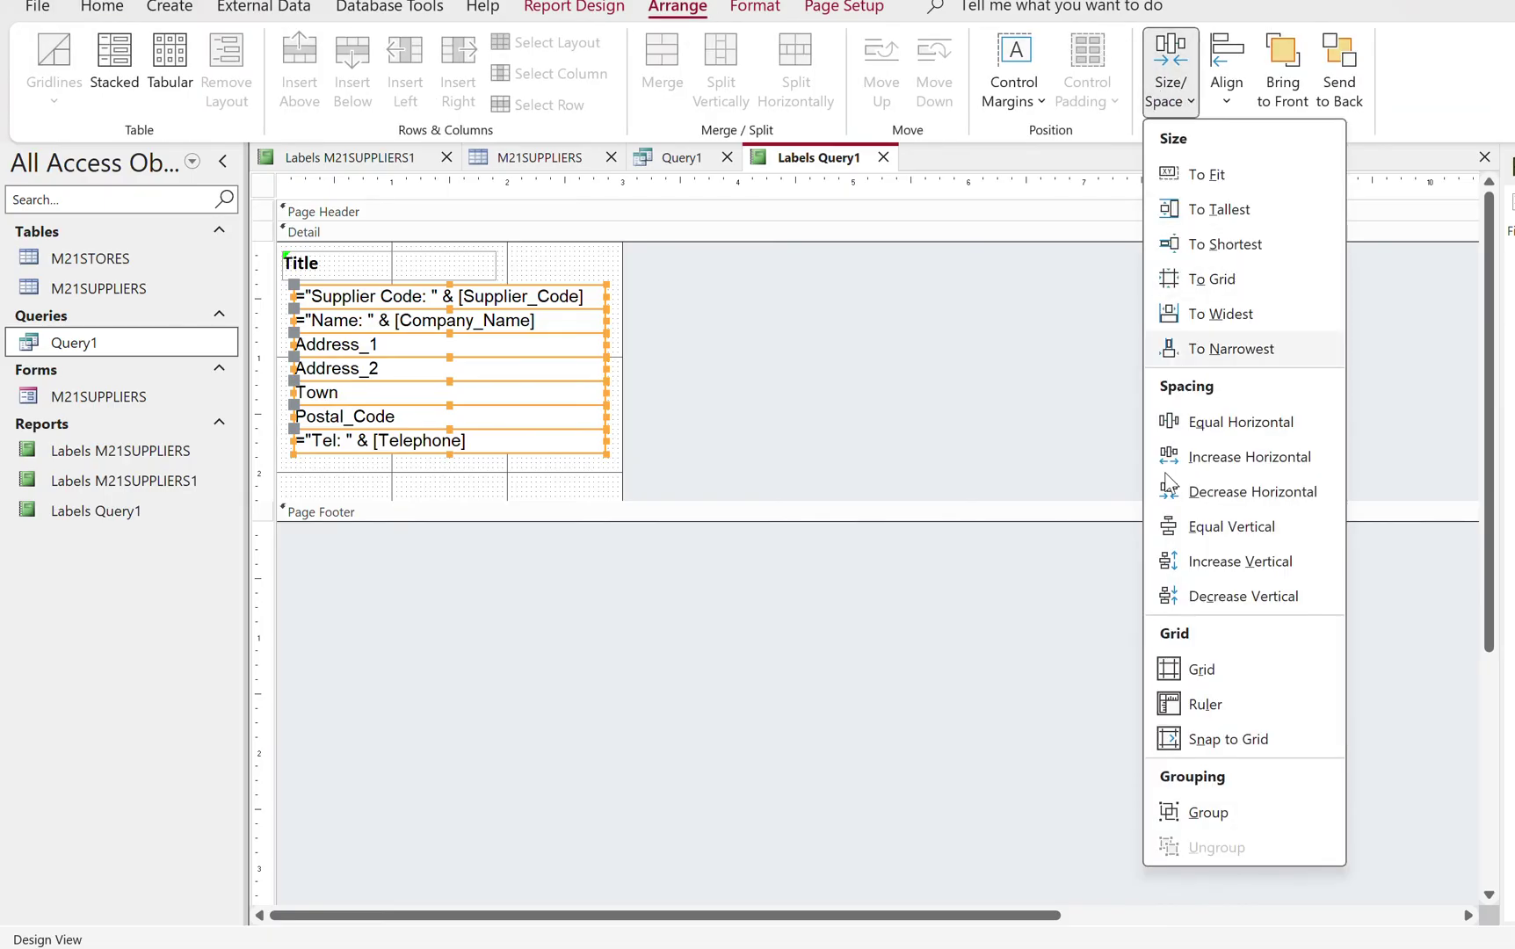
pyautogui.click(1235, 566)
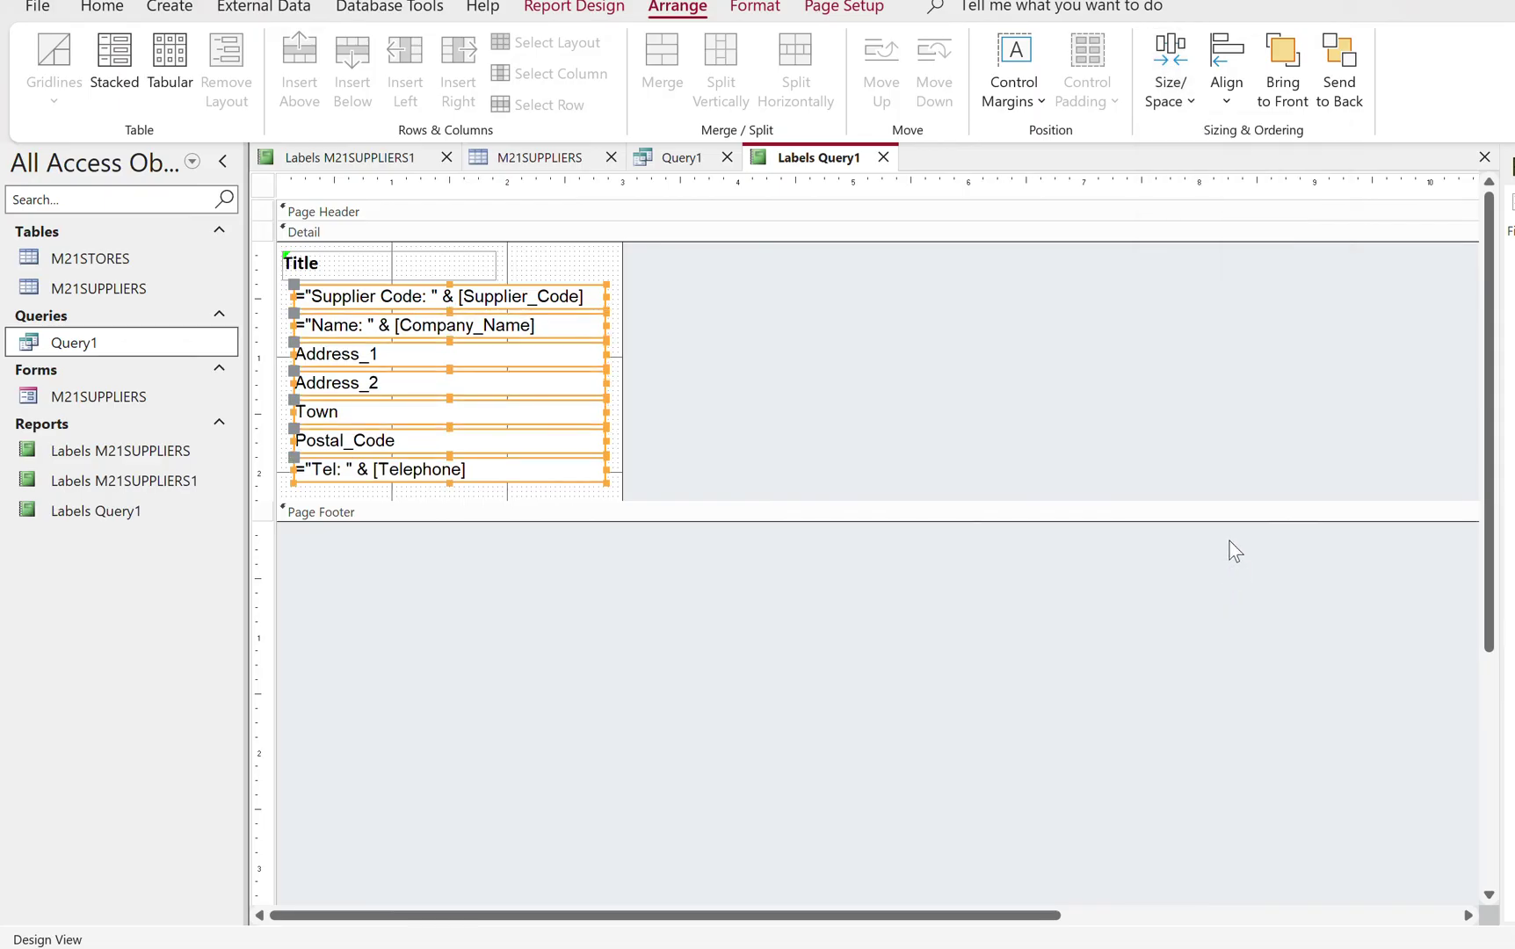
pyautogui.click(1169, 113)
pyautogui.click(1221, 589)
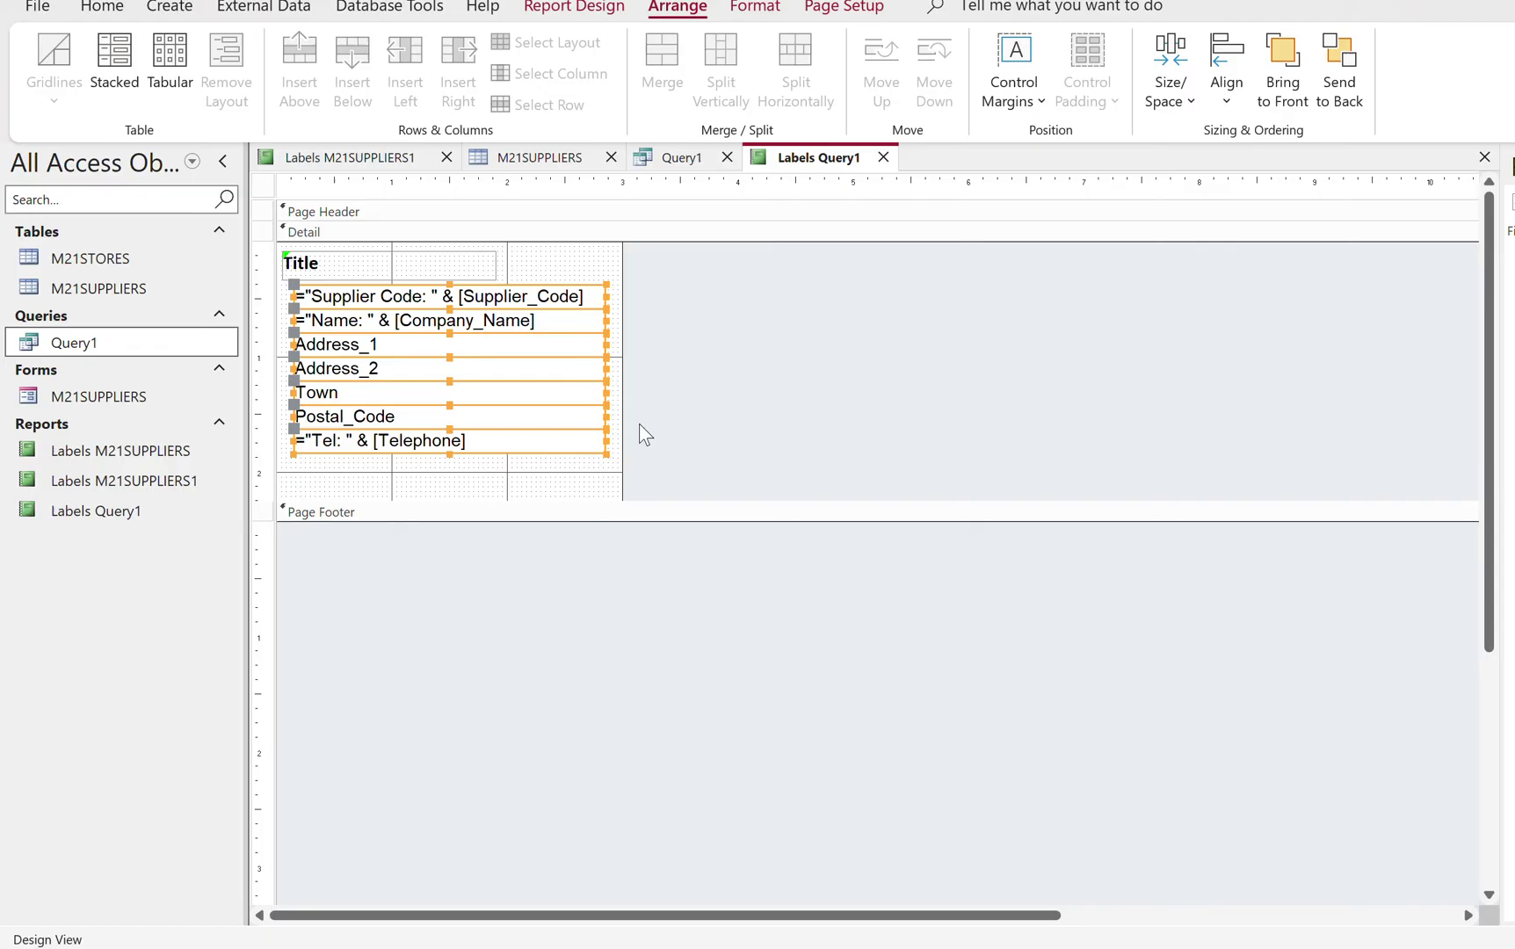
pyautogui.click(576, 461)
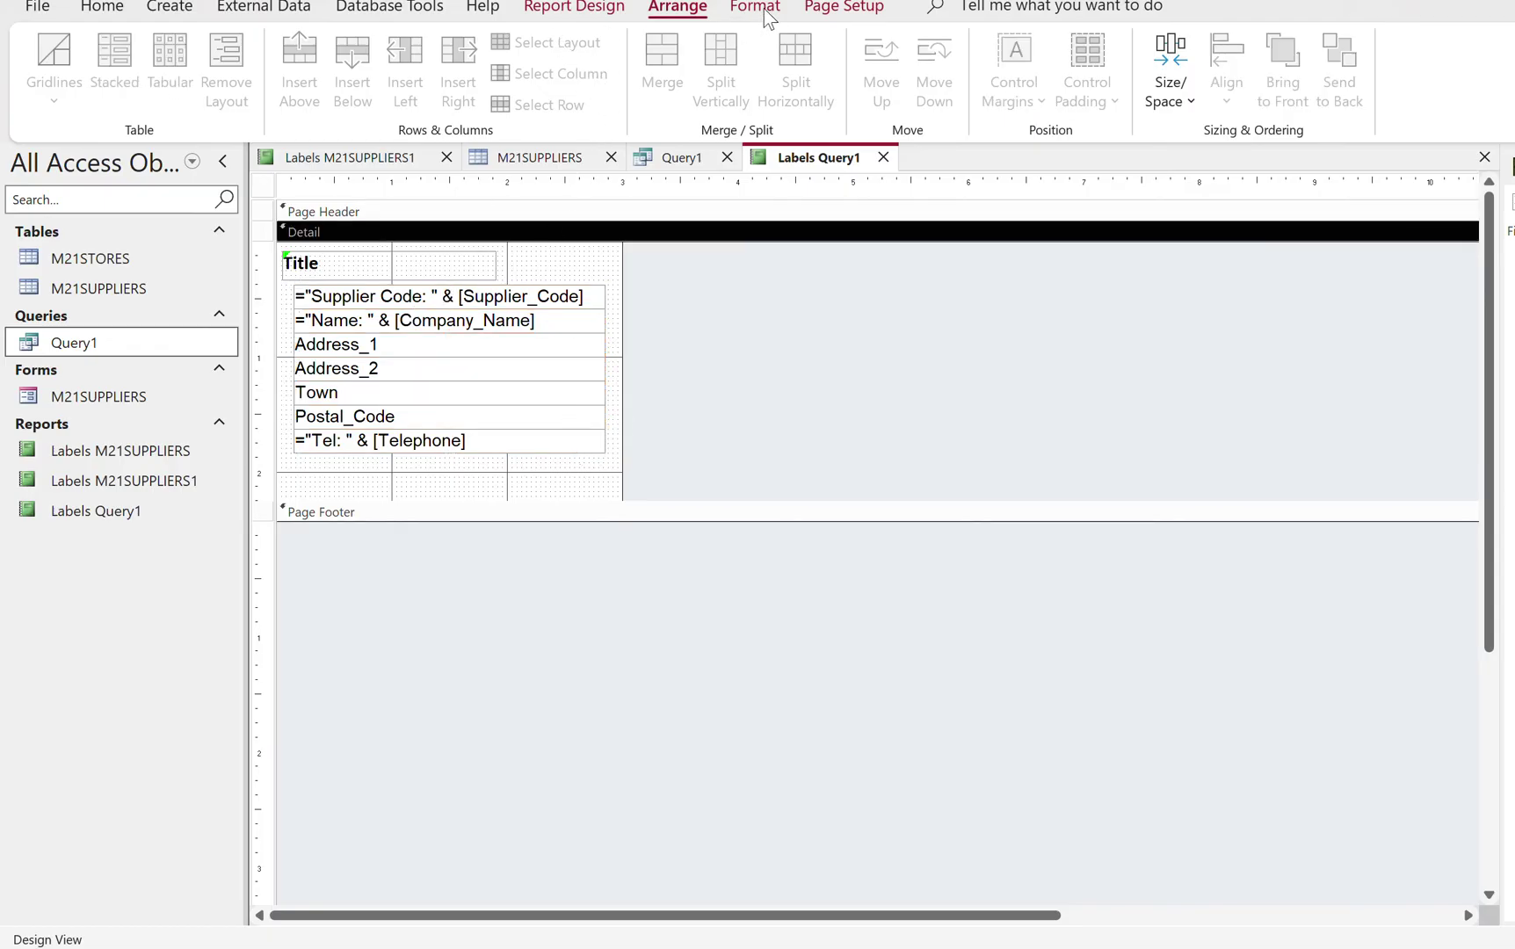
# Add a label below the Tel field holding the candidate's name, centre and candidate numbers
pyautogui.click(616, 11)
pyautogui.click(577, 73)
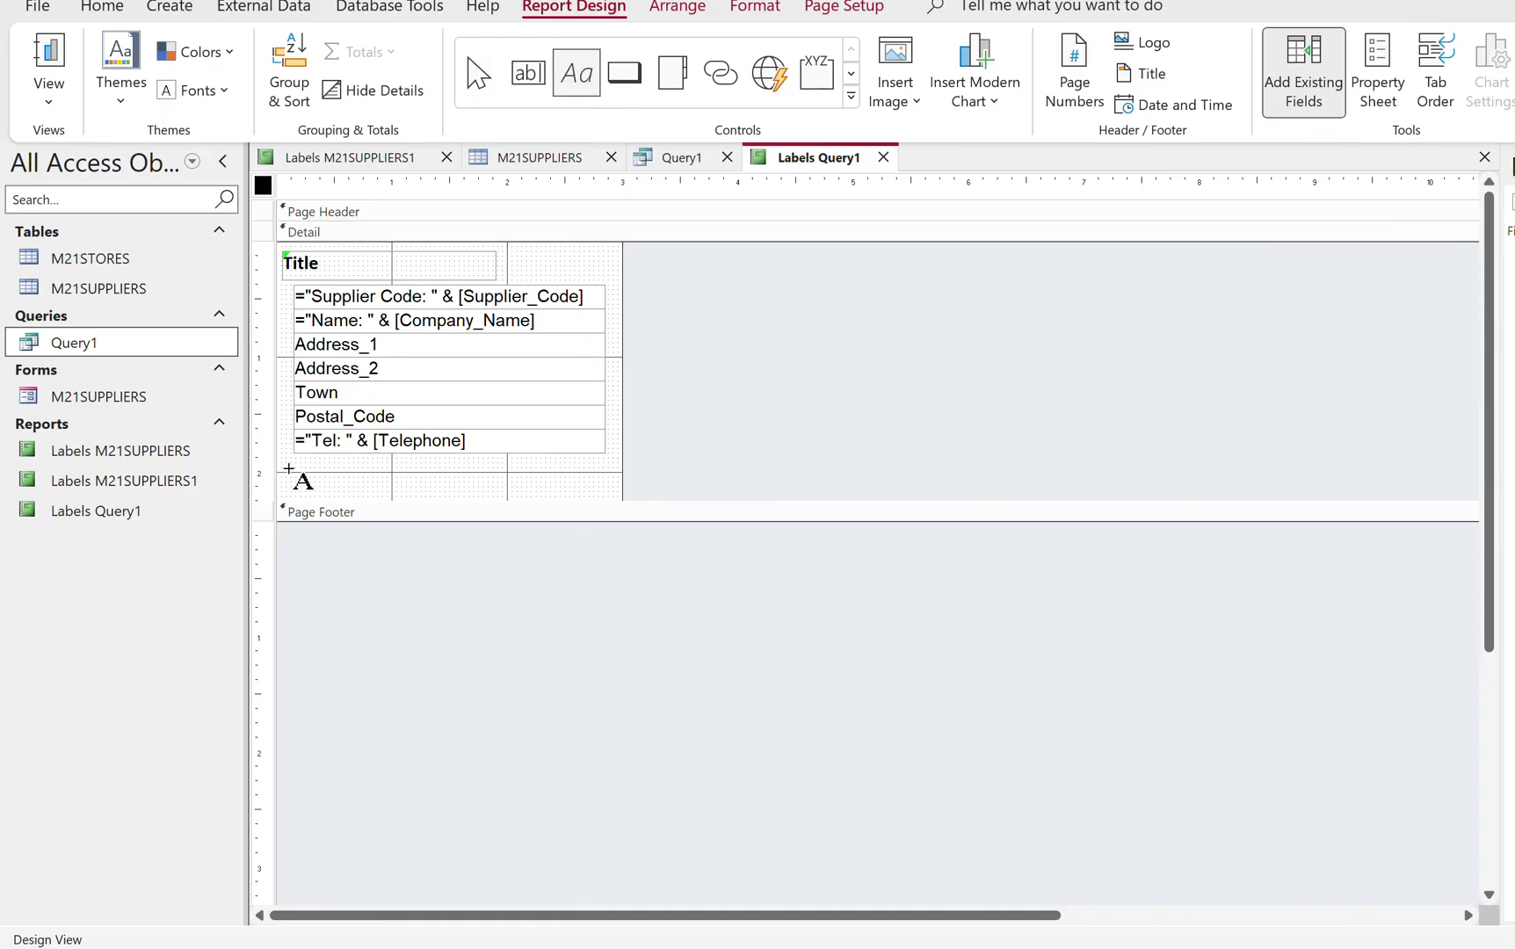
pyautogui.moveTo(287, 458); pyautogui.dragTo(611, 490)
pyautogui.write('Name, SX144, 1234')
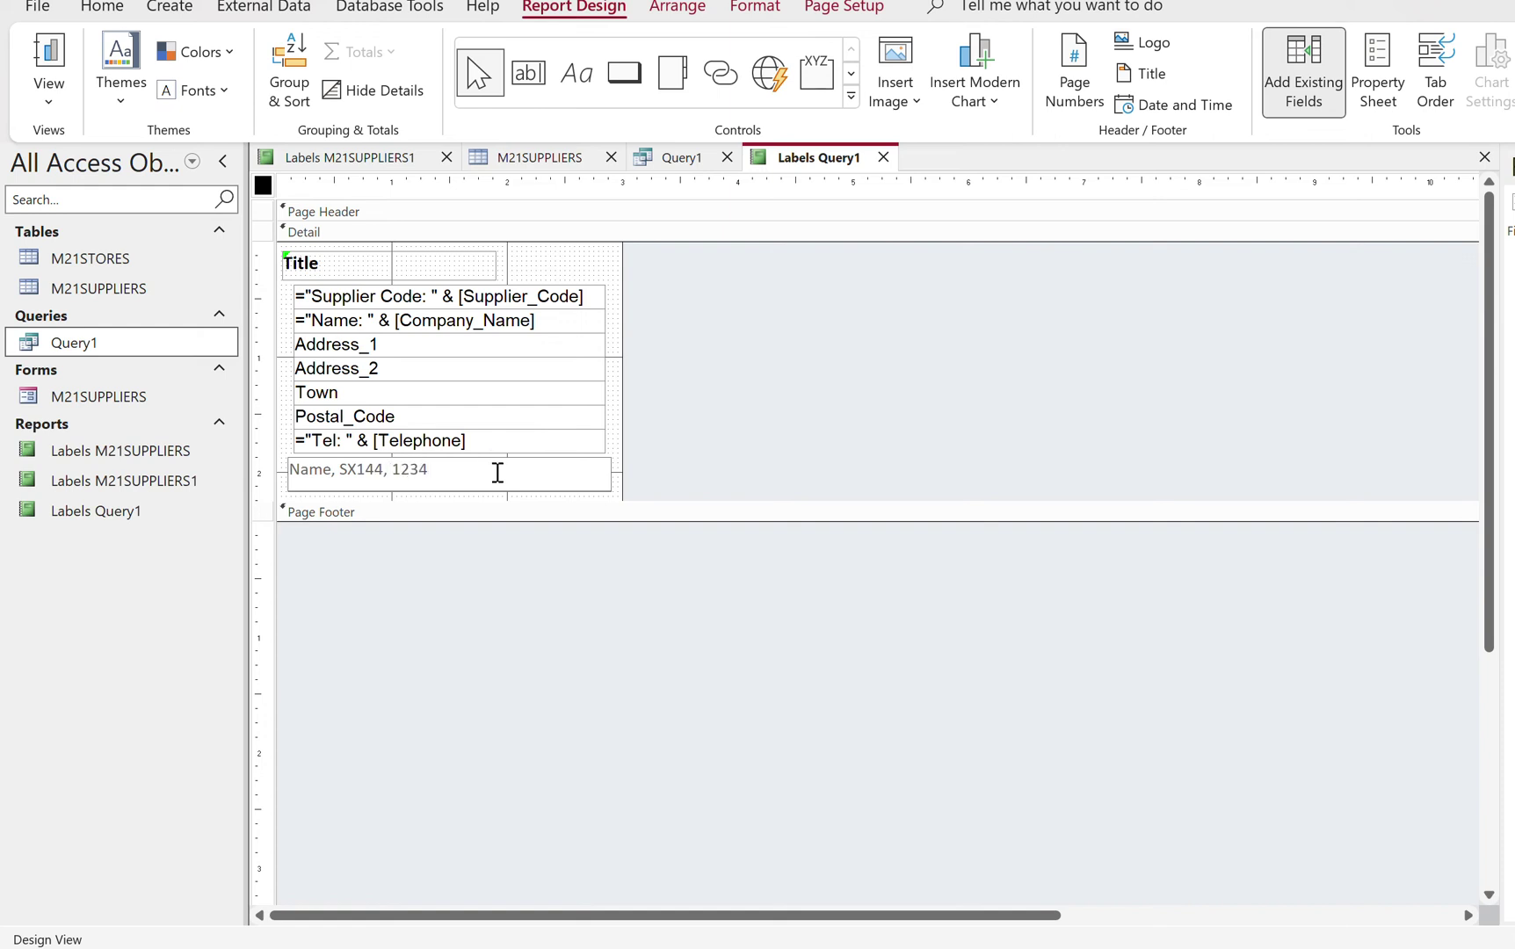
pyautogui.press('Return')
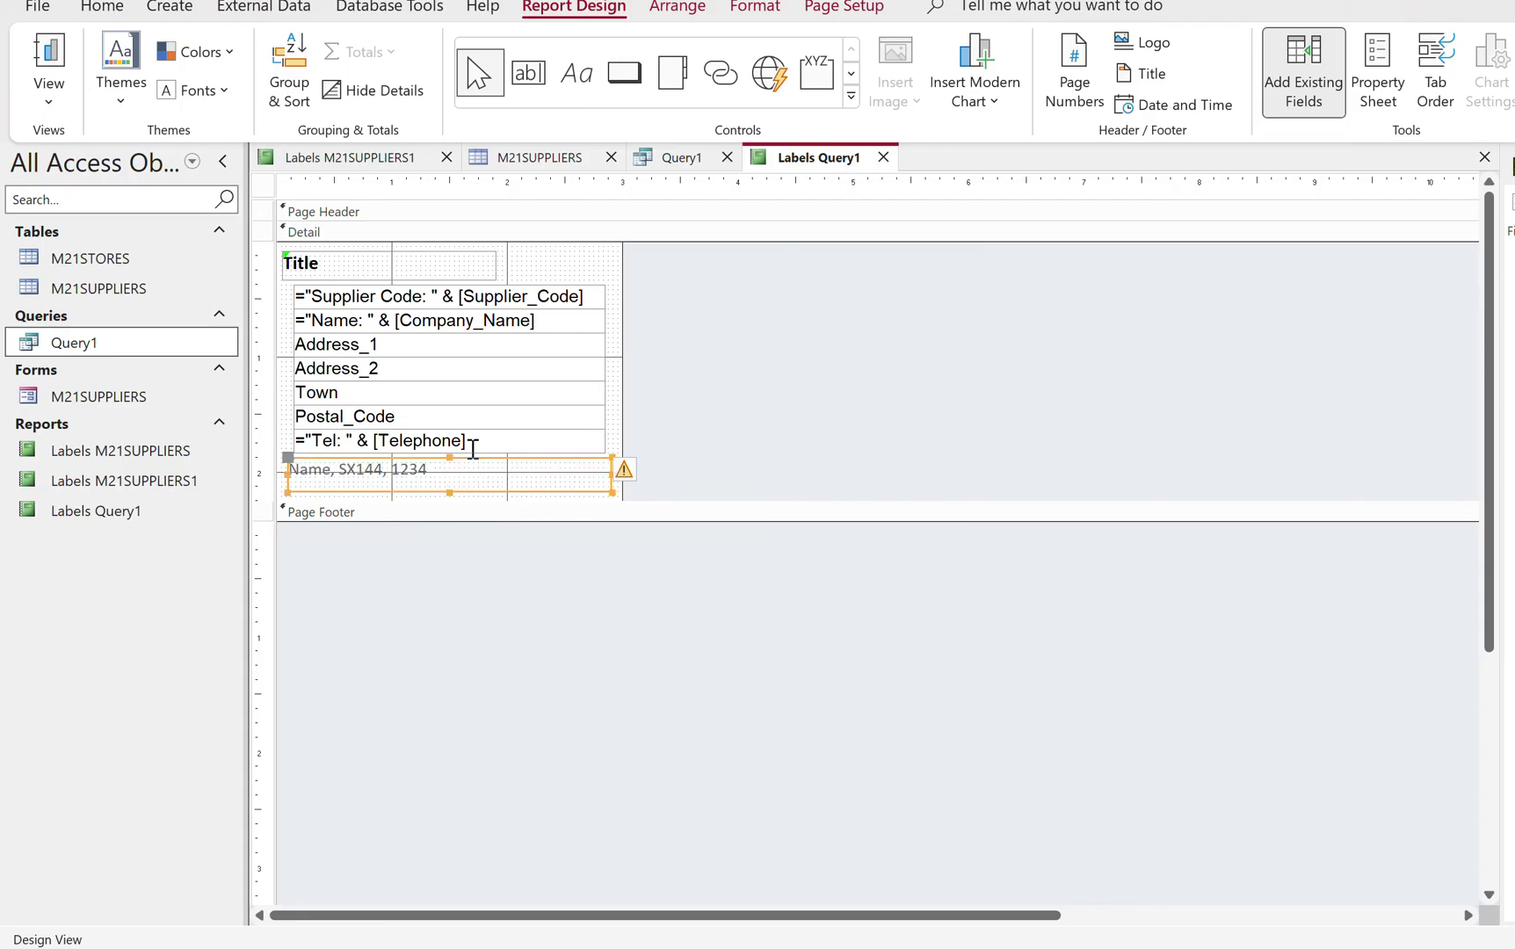
# Right-align that label's text and change its colour to black
pyautogui.click(103, 7)
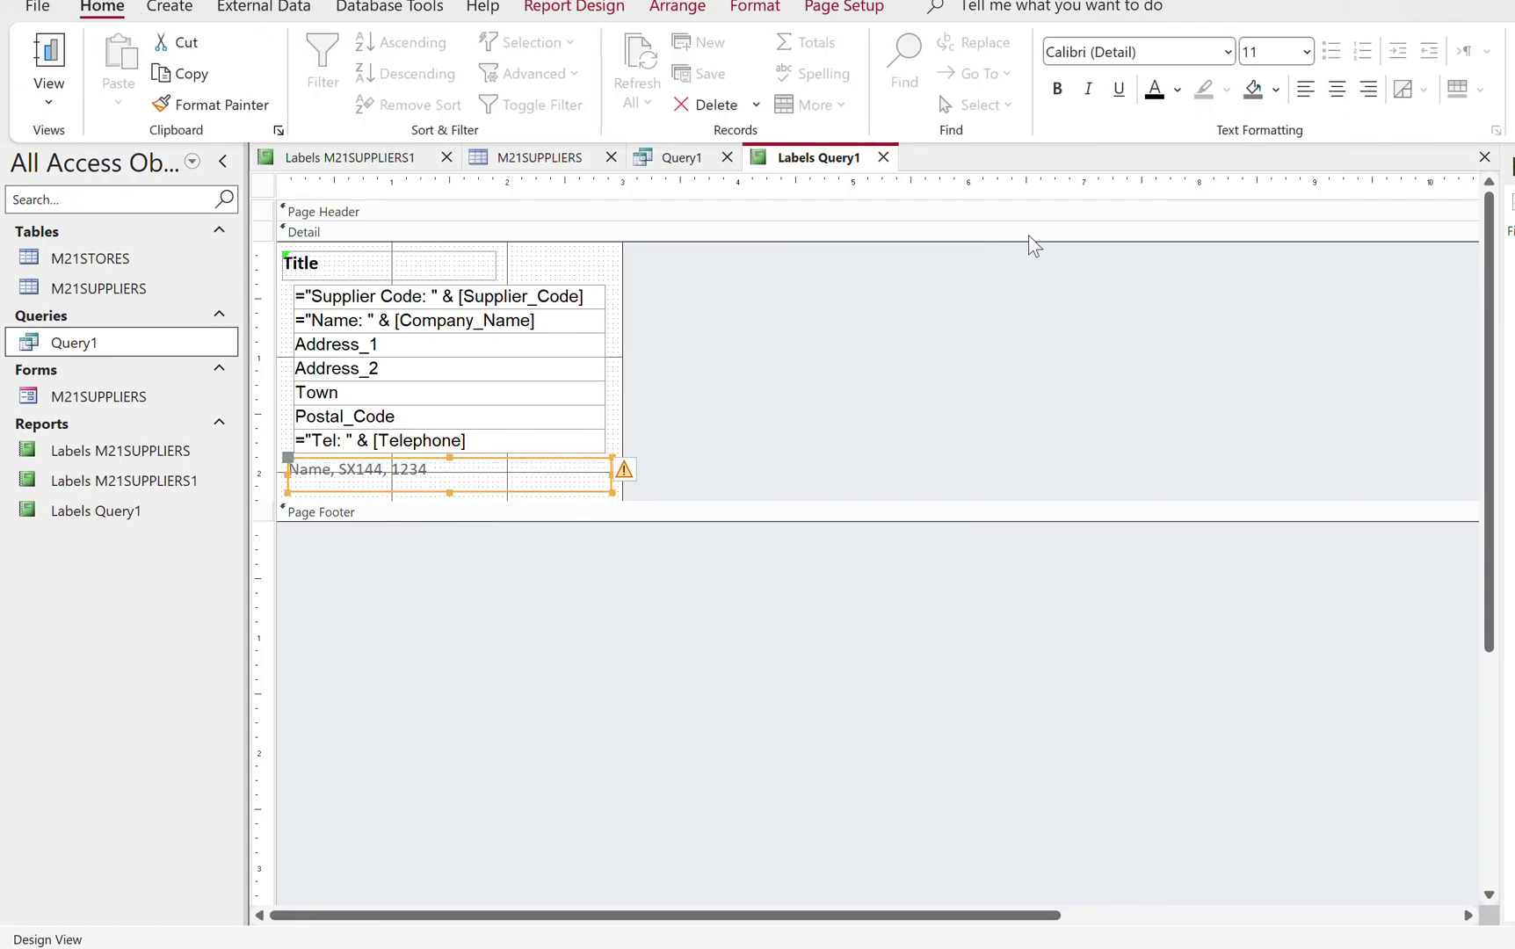
pyautogui.click(1372, 92)
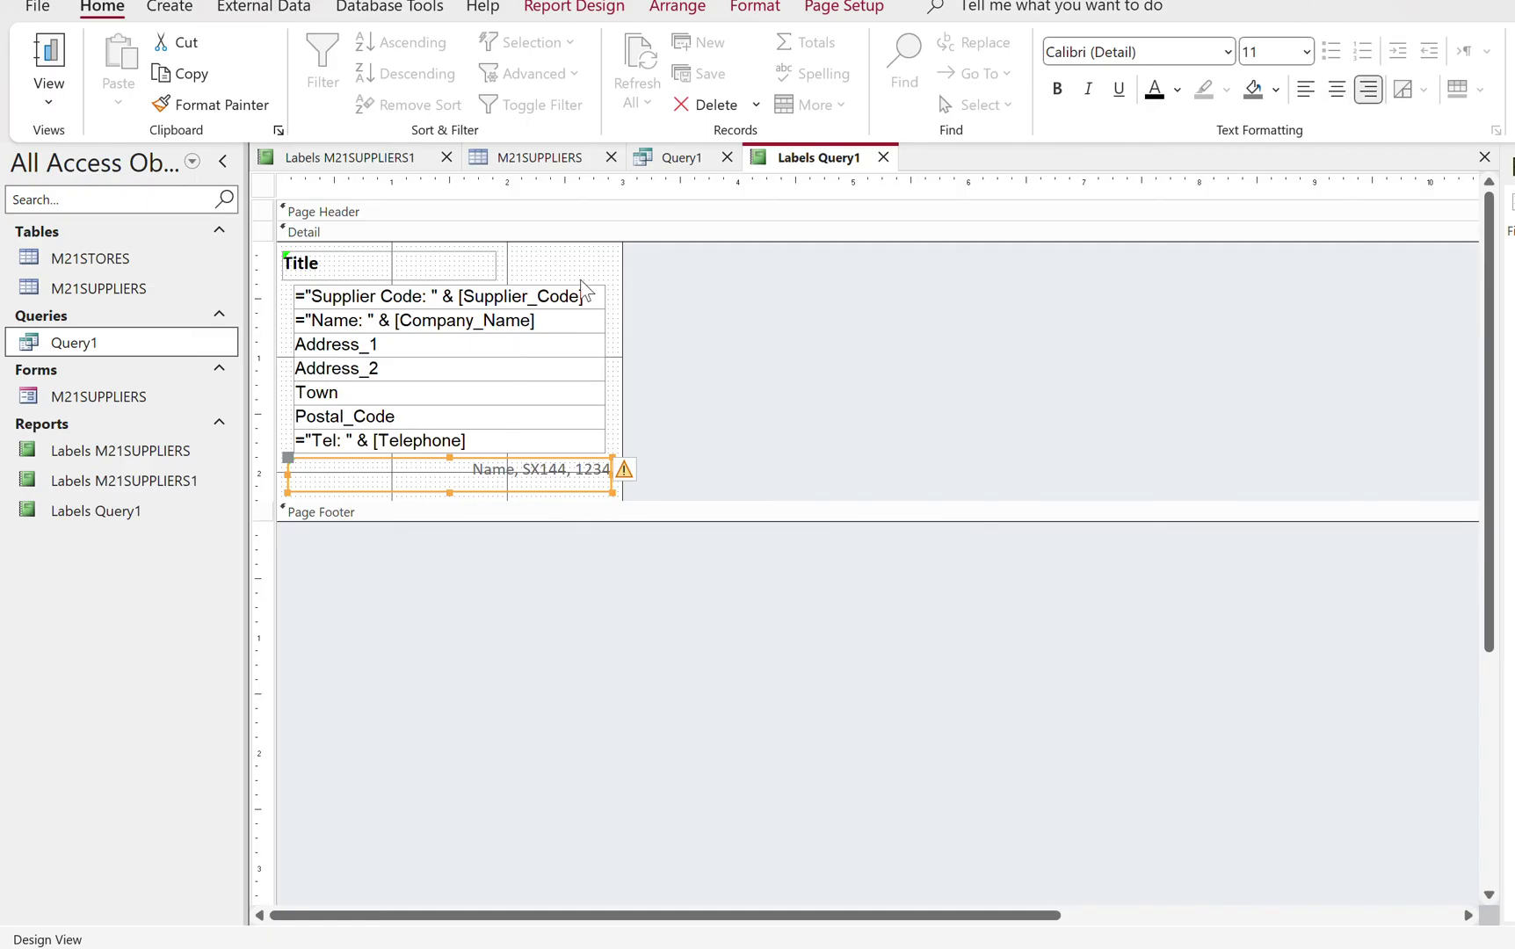
pyautogui.click(1157, 91)
pyautogui.click(692, 435)
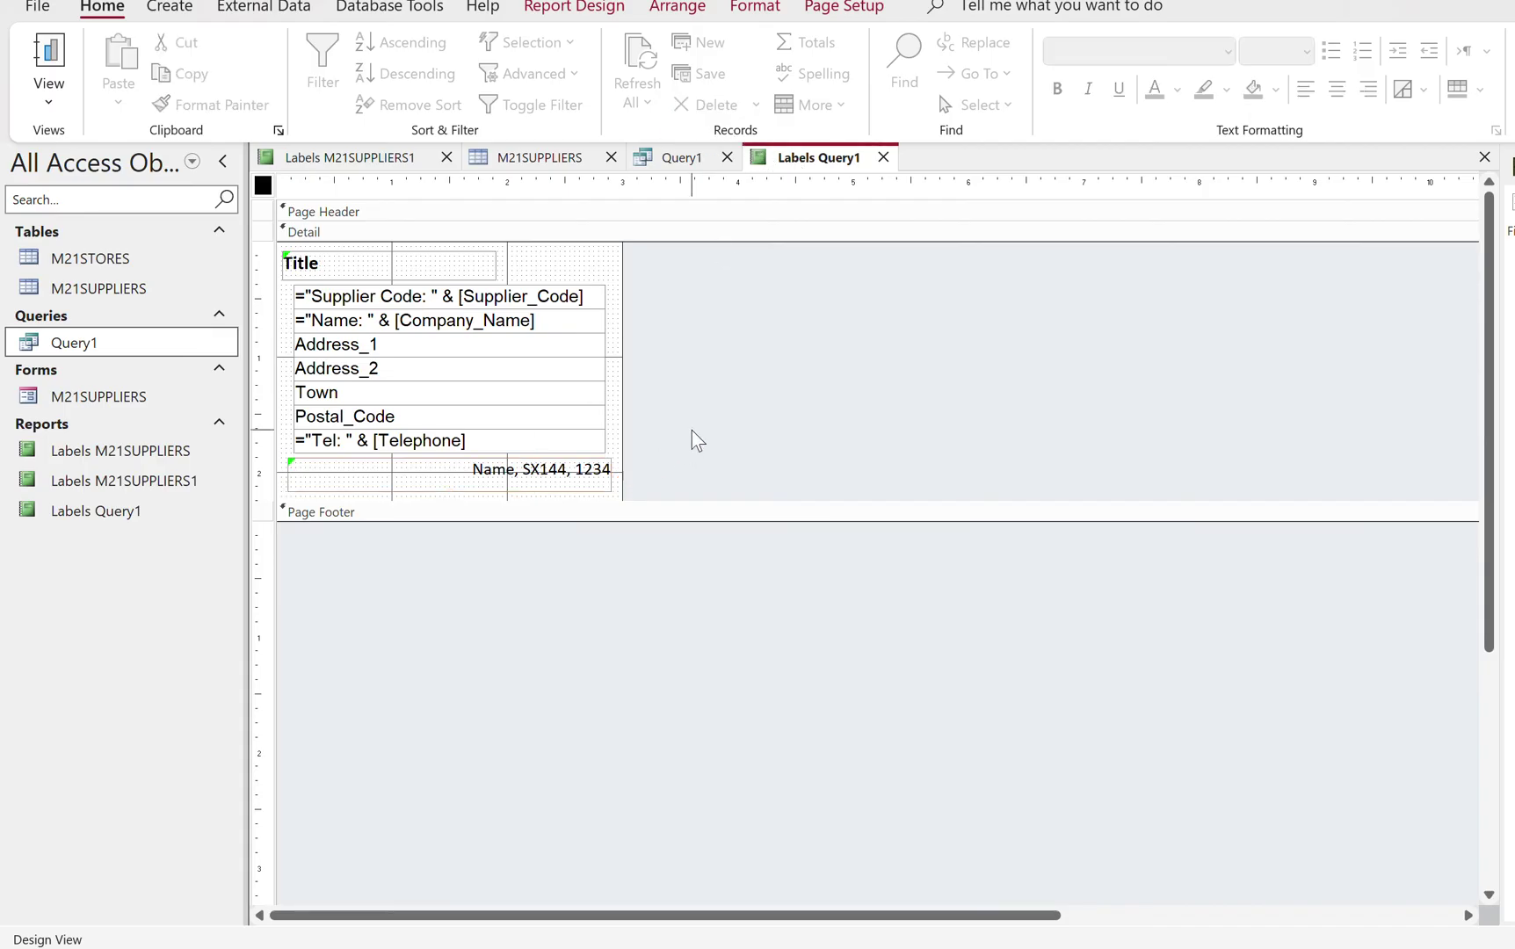
pyautogui.click(561, 479)
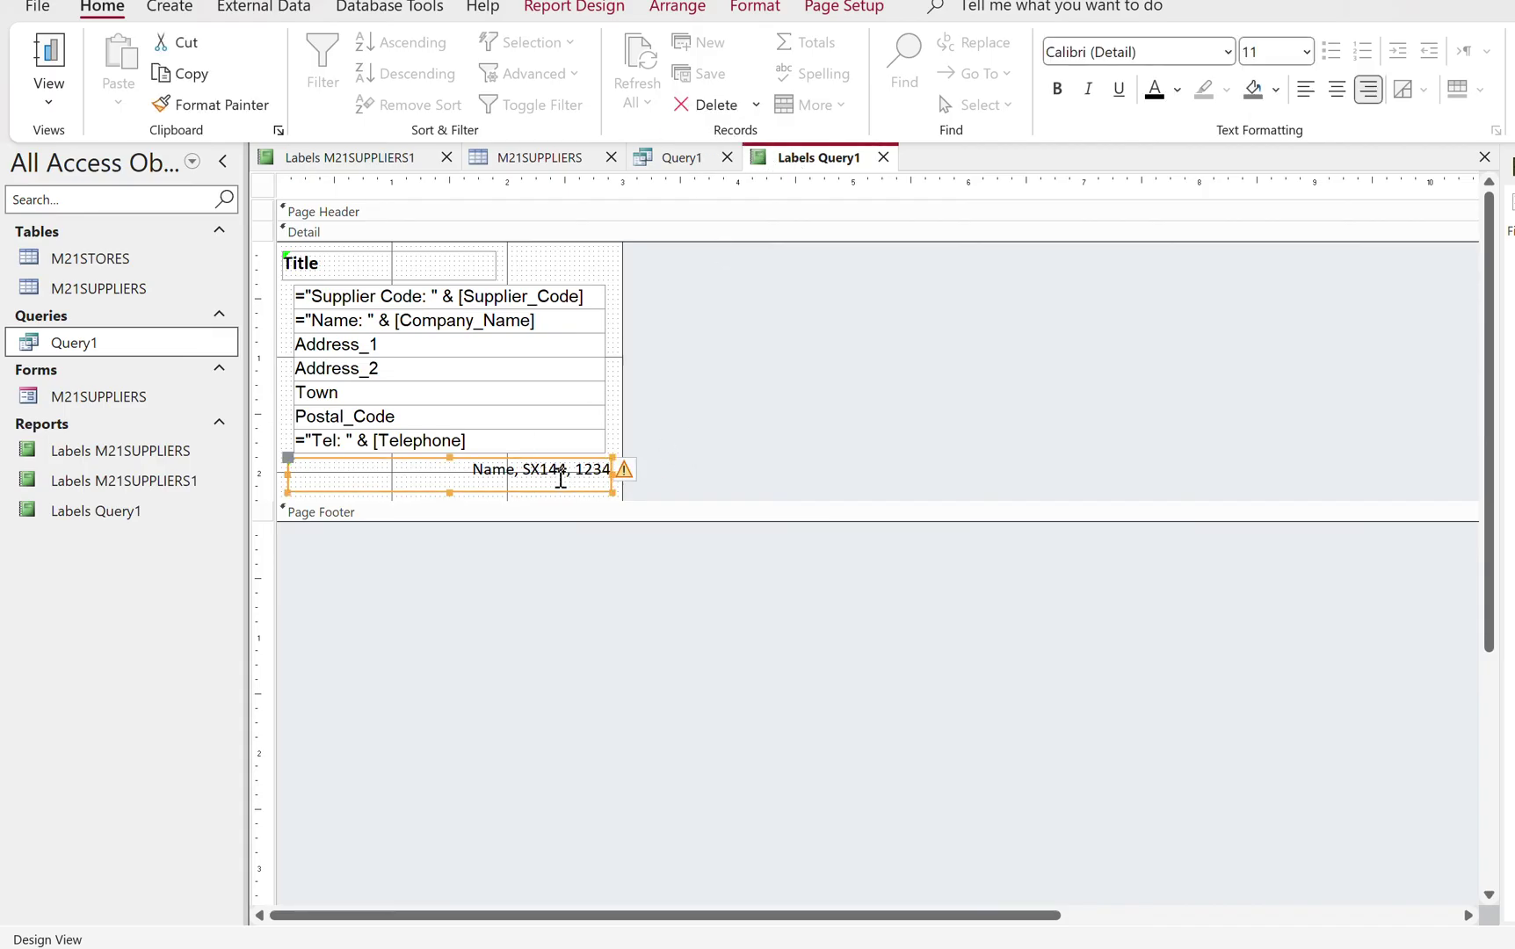
# Print-preview Labels Query1 to check each supplier label ends with the right-aligned candidate identification line
pyautogui.rightClick(807, 157)
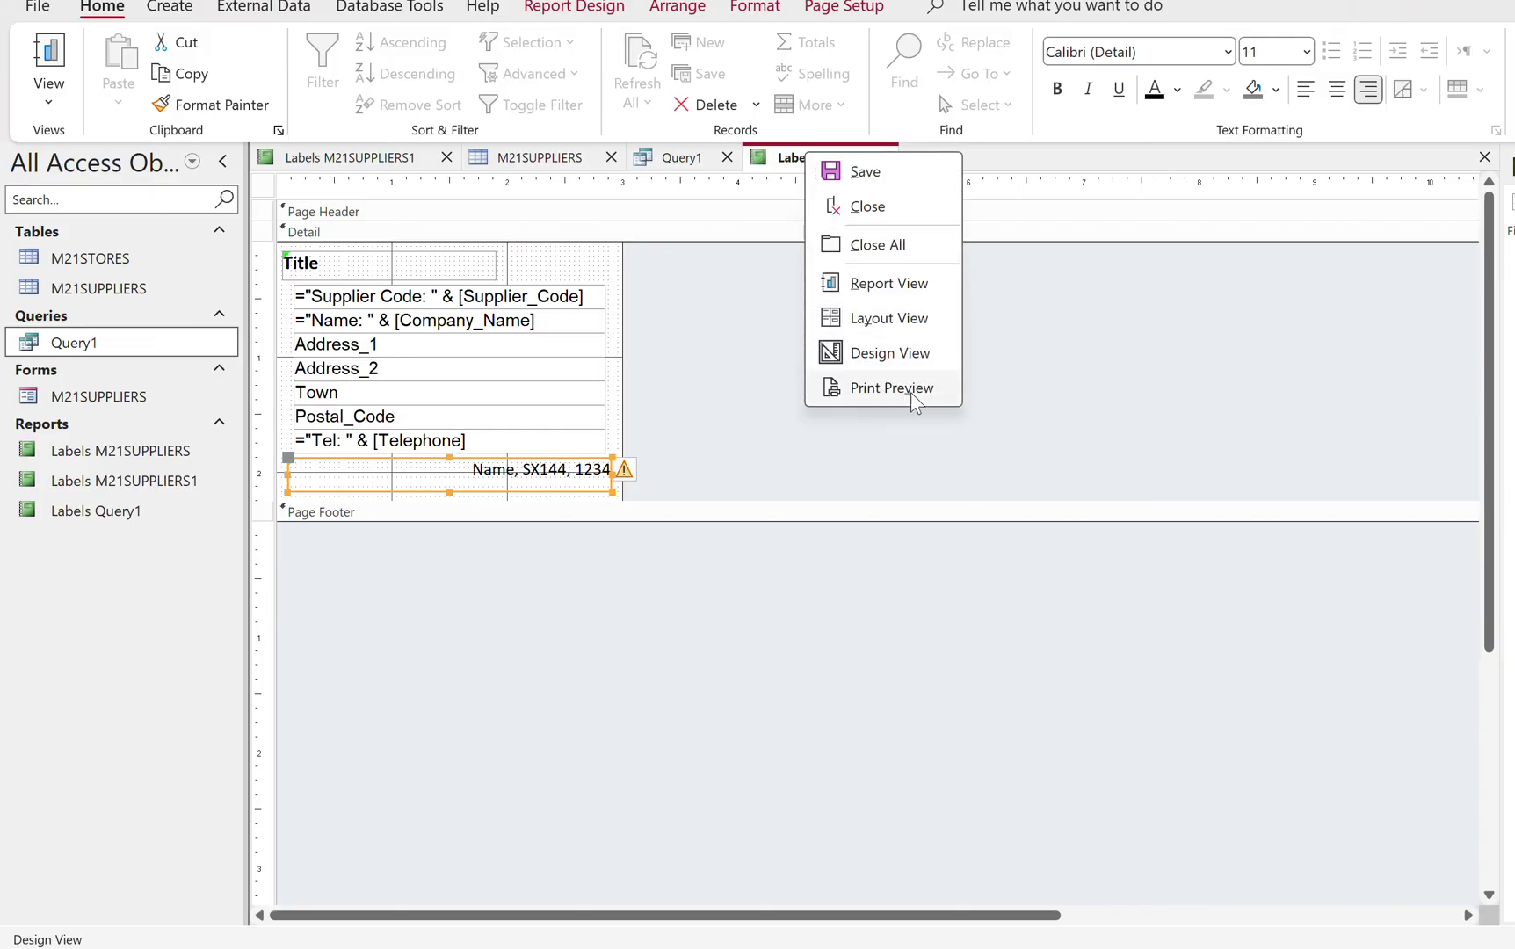
pyautogui.click(910, 392)
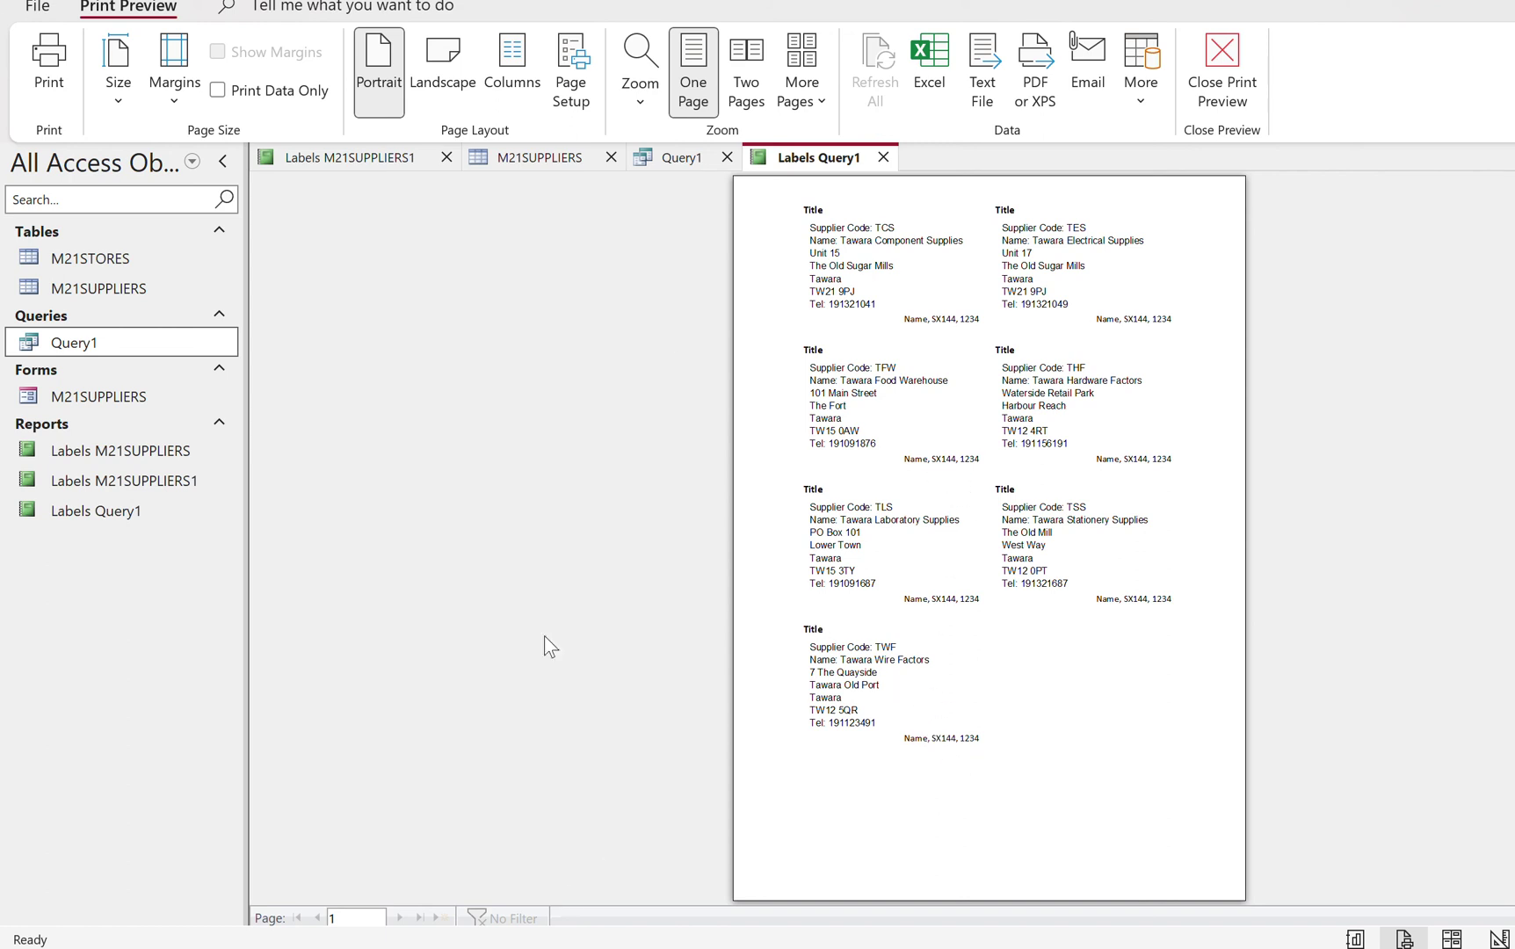
pyautogui.rightClick(804, 166)
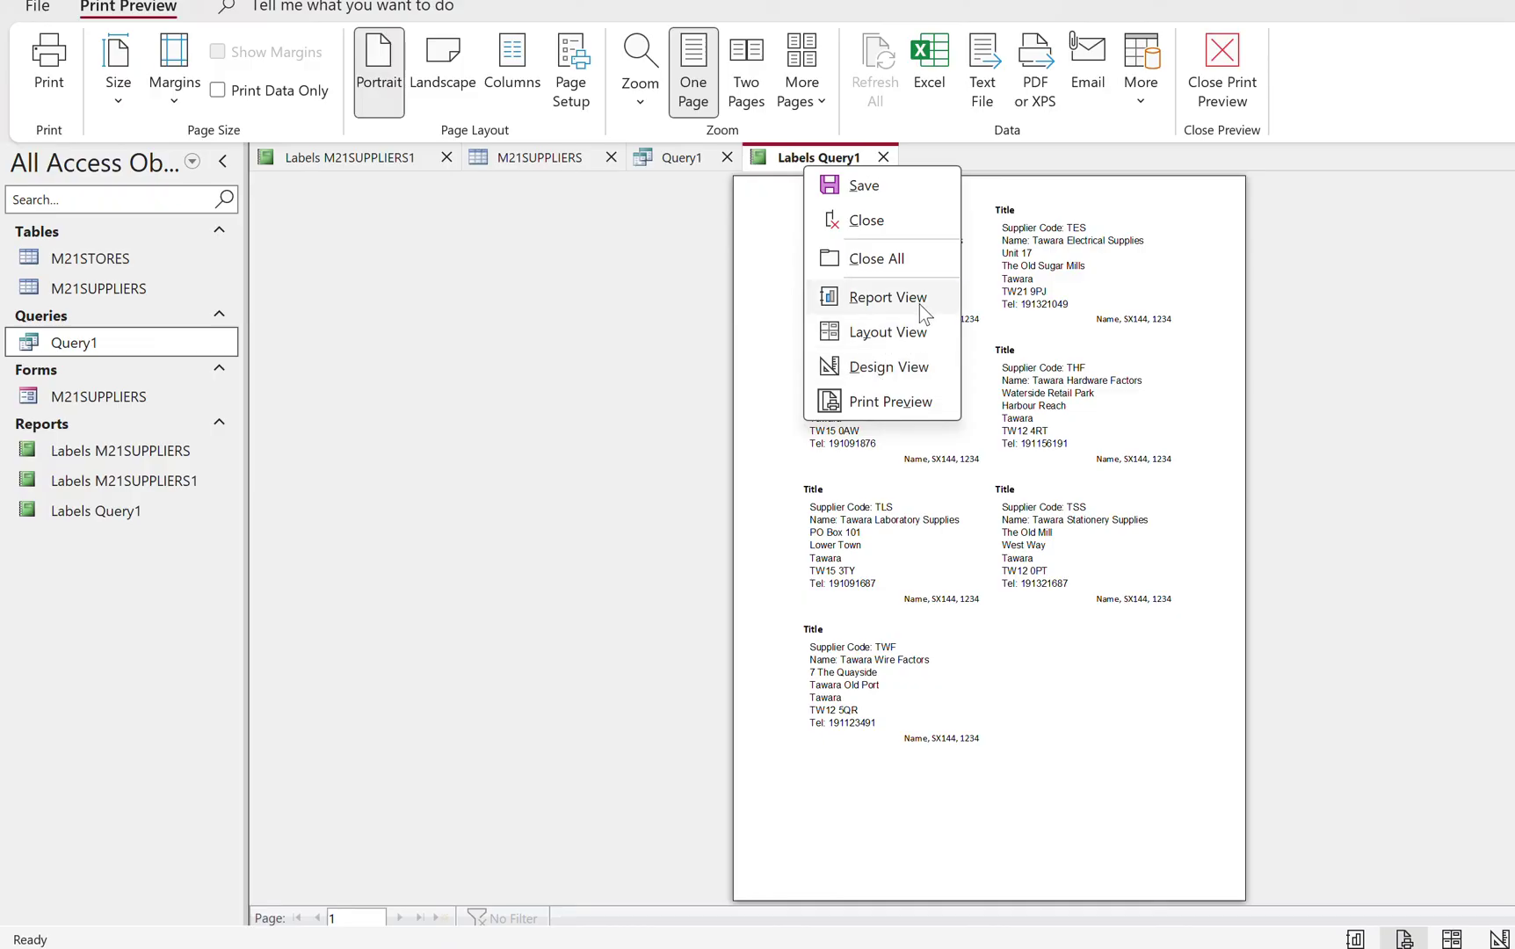
# Move the candidate identification text box into the Page Footer and preview it zoomed in
pyautogui.click(900, 368)
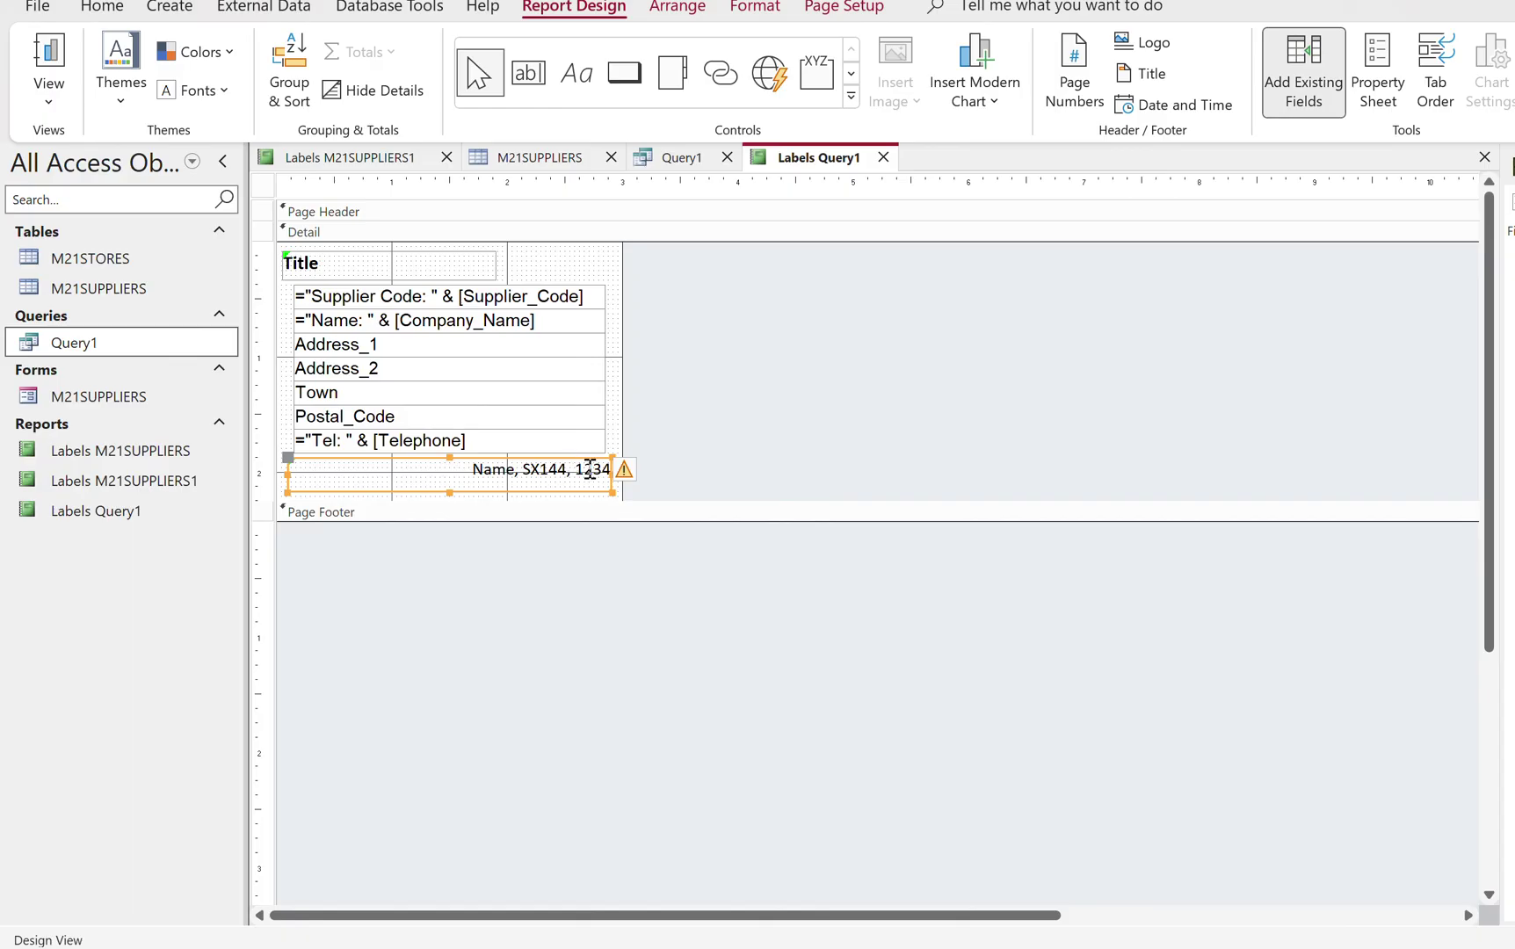
pyautogui.moveTo(600, 461); pyautogui.dragTo(604, 519)
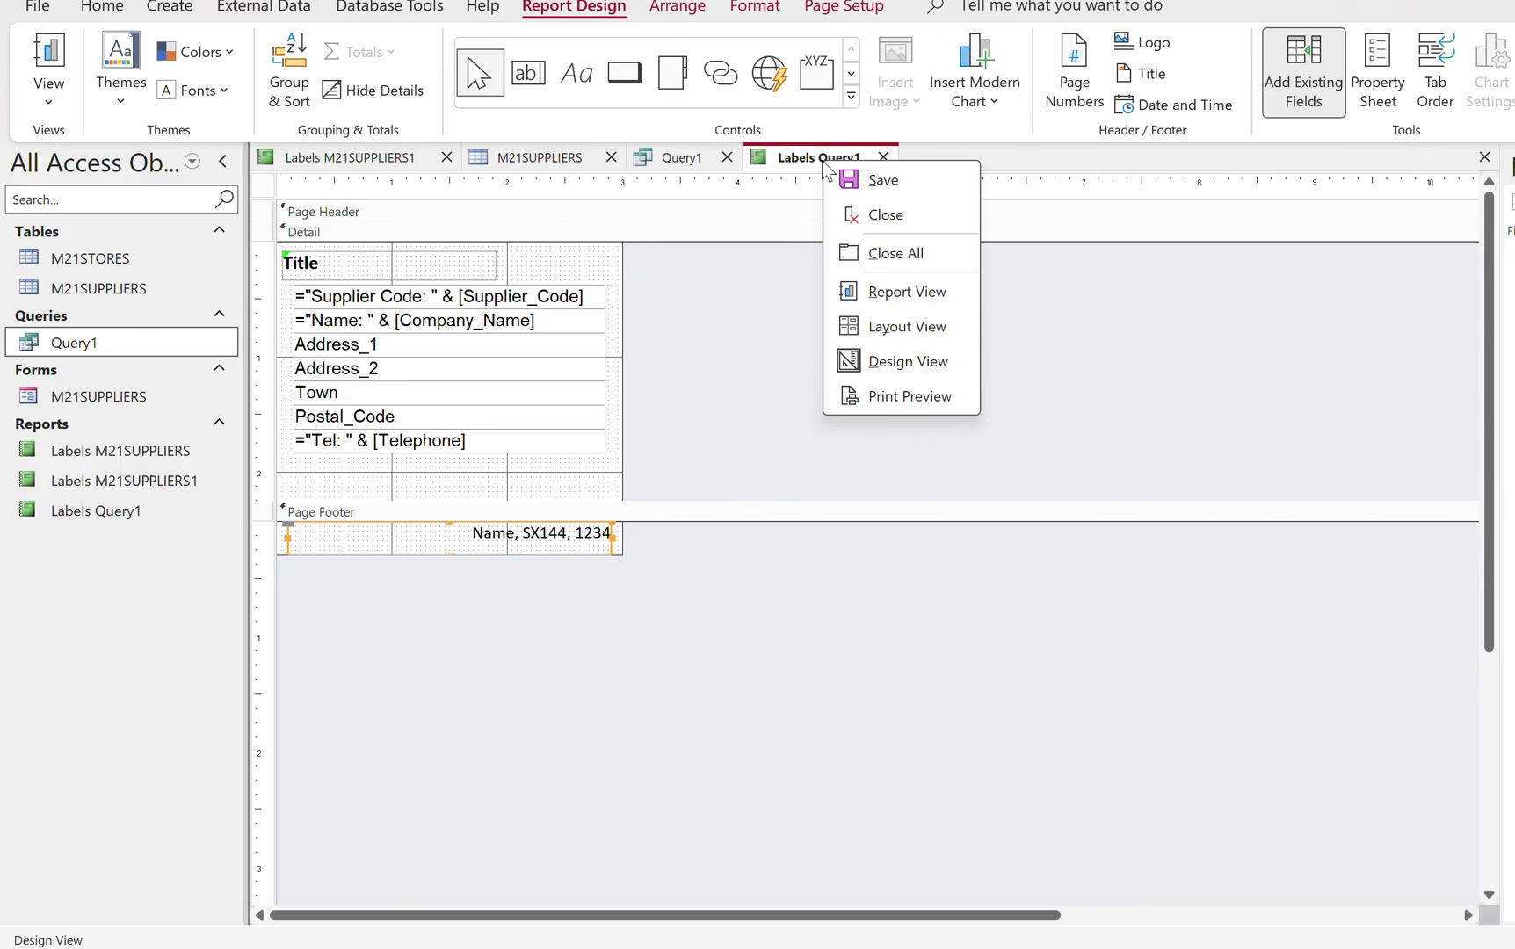
pyautogui.click(890, 397)
pyautogui.click(949, 871)
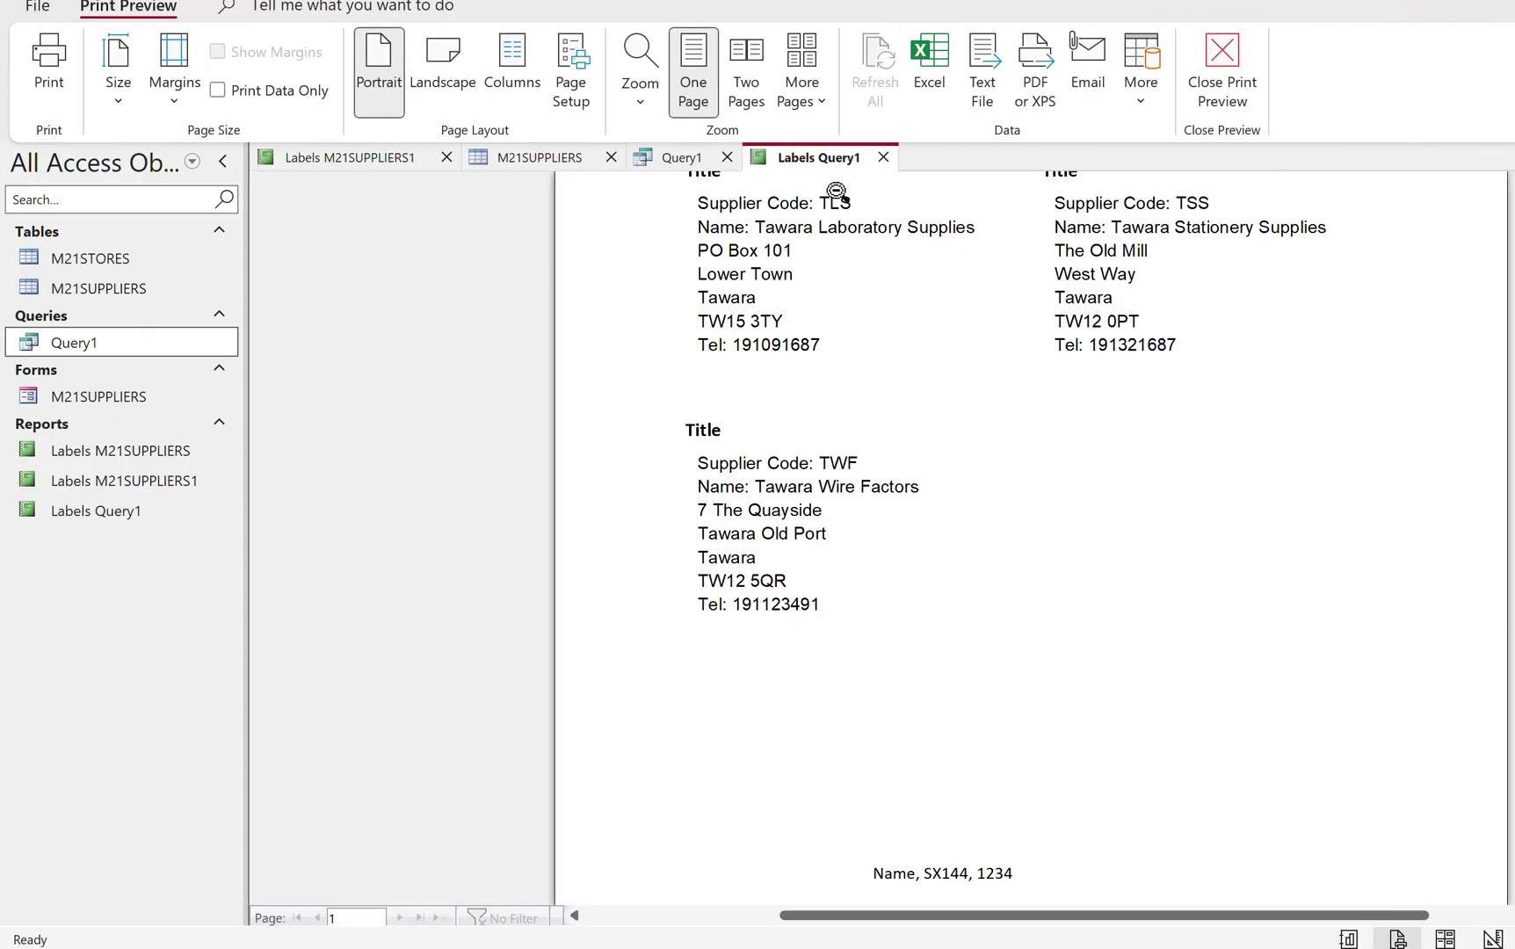
# Narrow the report width back toward the label width and nudge the footer text box slightly left
pyautogui.rightClick(817, 158)
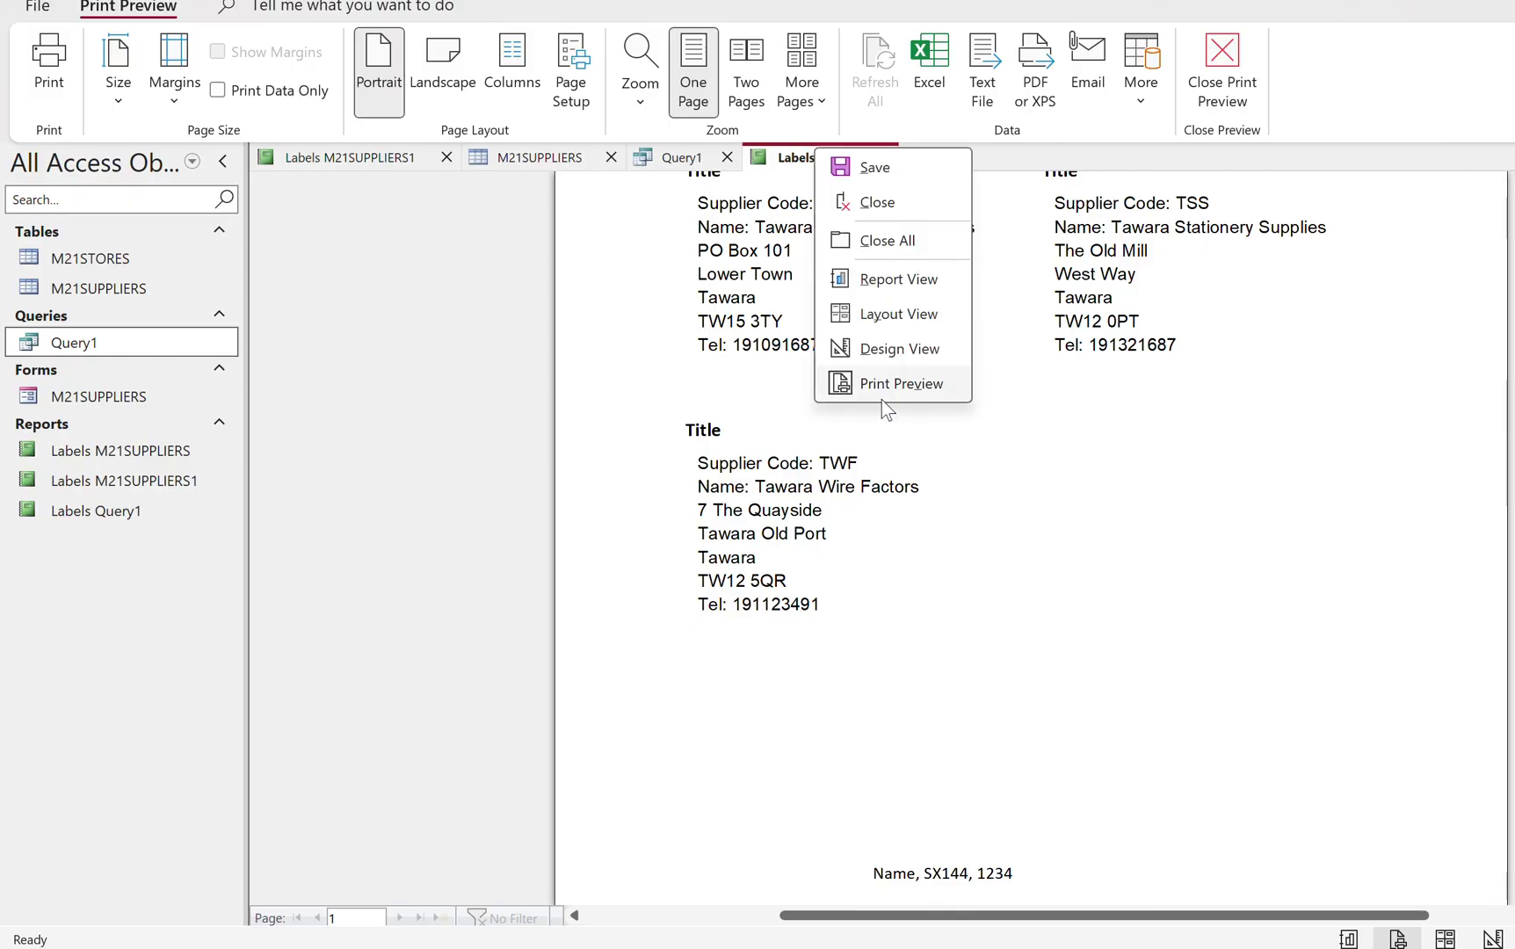
pyautogui.click(897, 350)
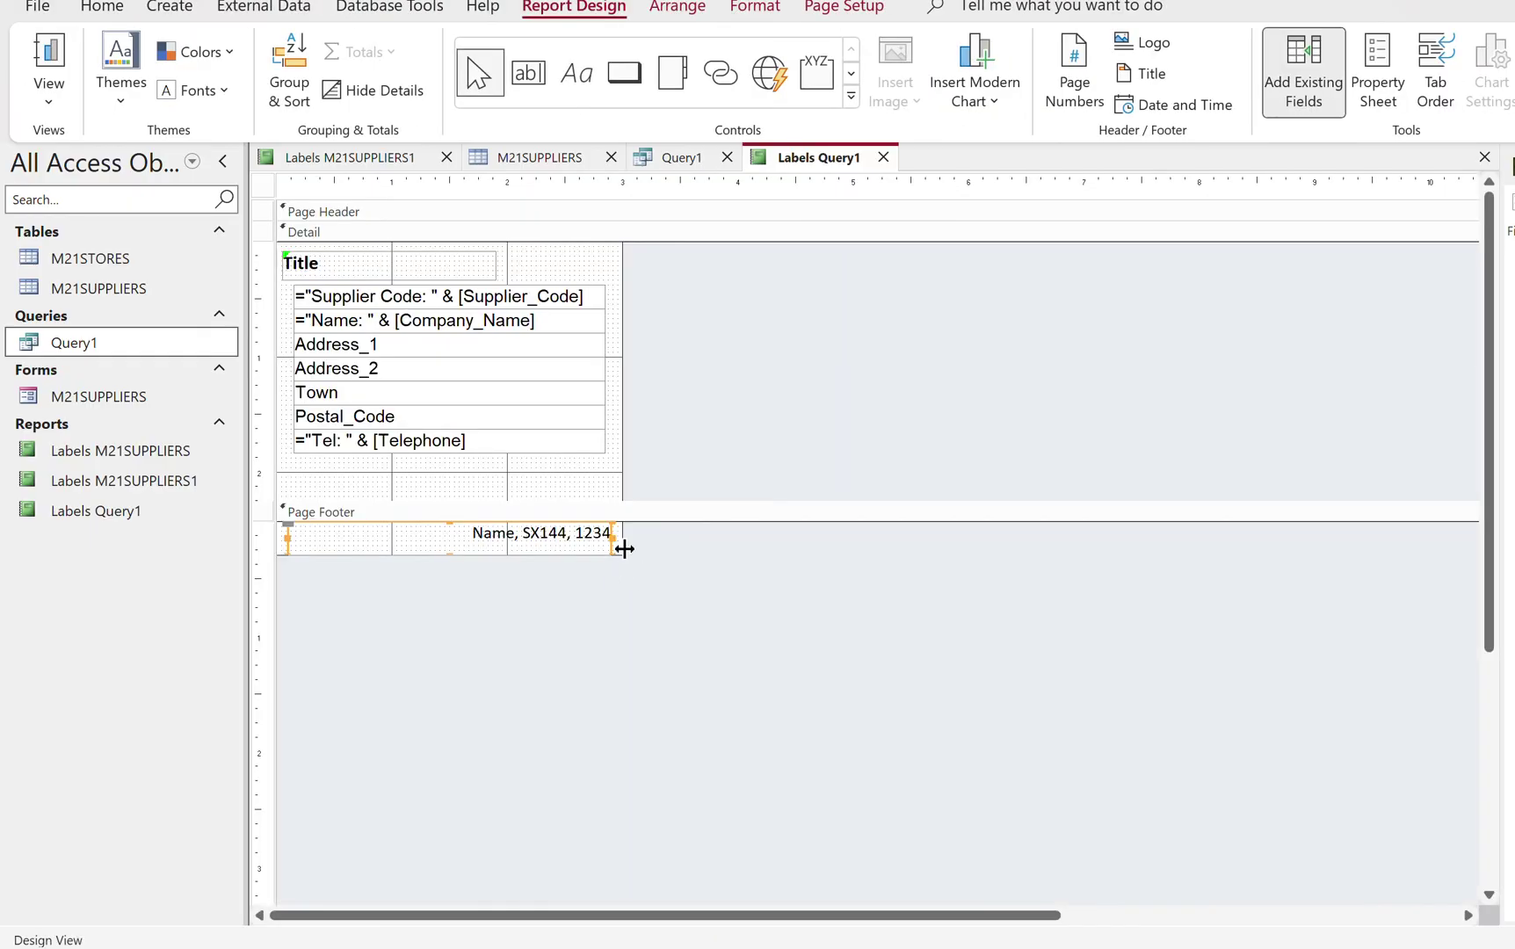
pyautogui.moveTo(624, 548)
pyautogui.mouseDown()
pyautogui.moveTo(1097, 518)
pyautogui.moveTo(615, 541)
pyautogui.mouseUp()
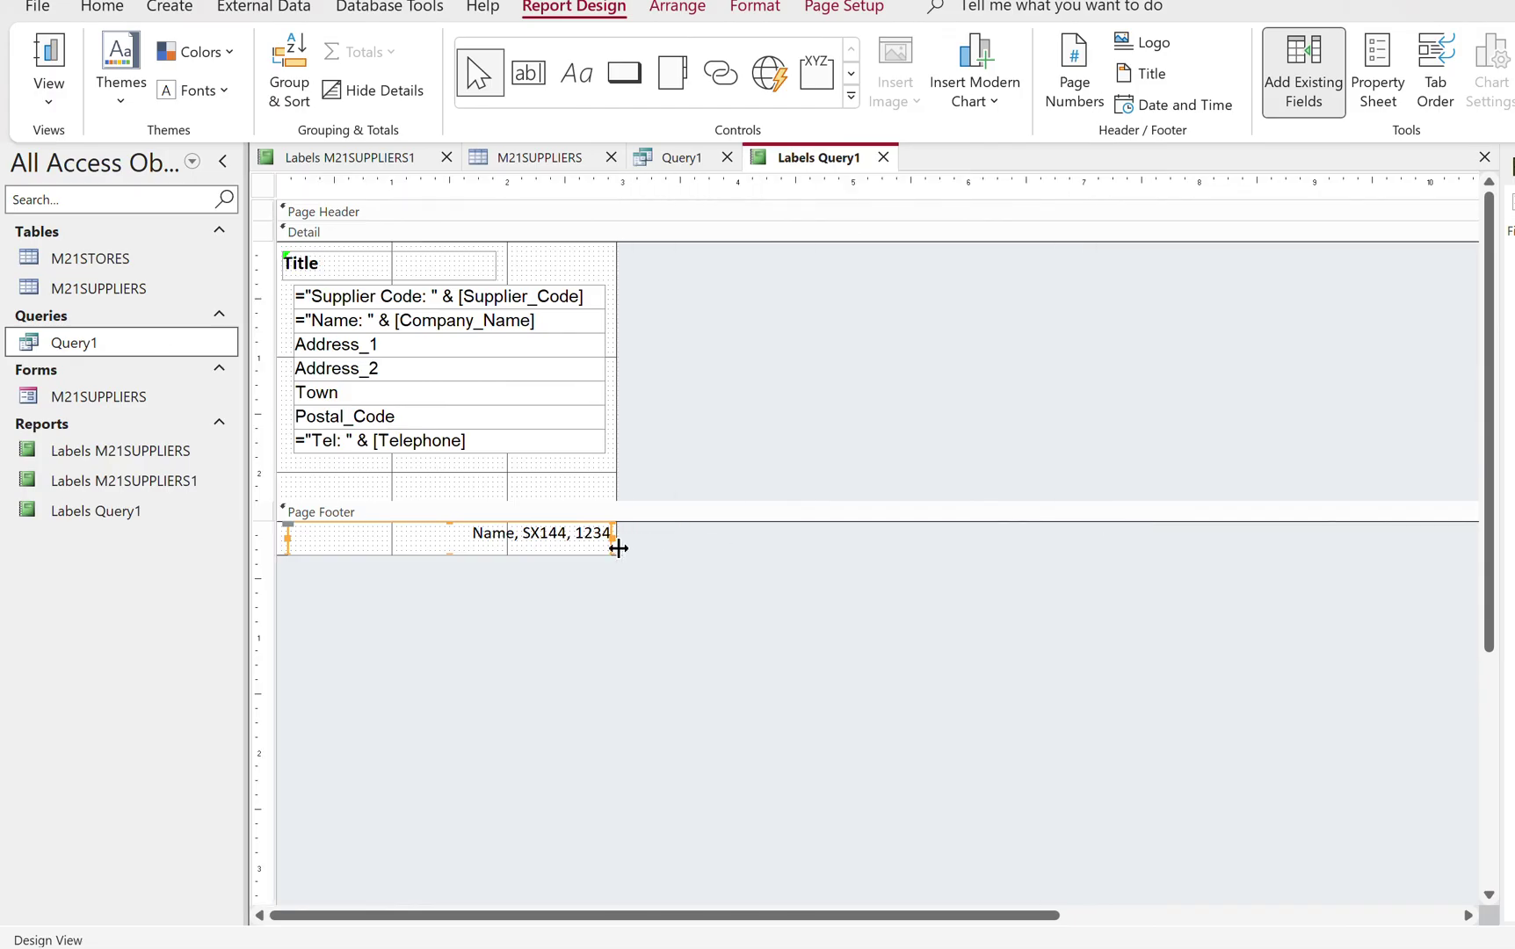
pyautogui.click(458, 547)
pyautogui.click(578, 608)
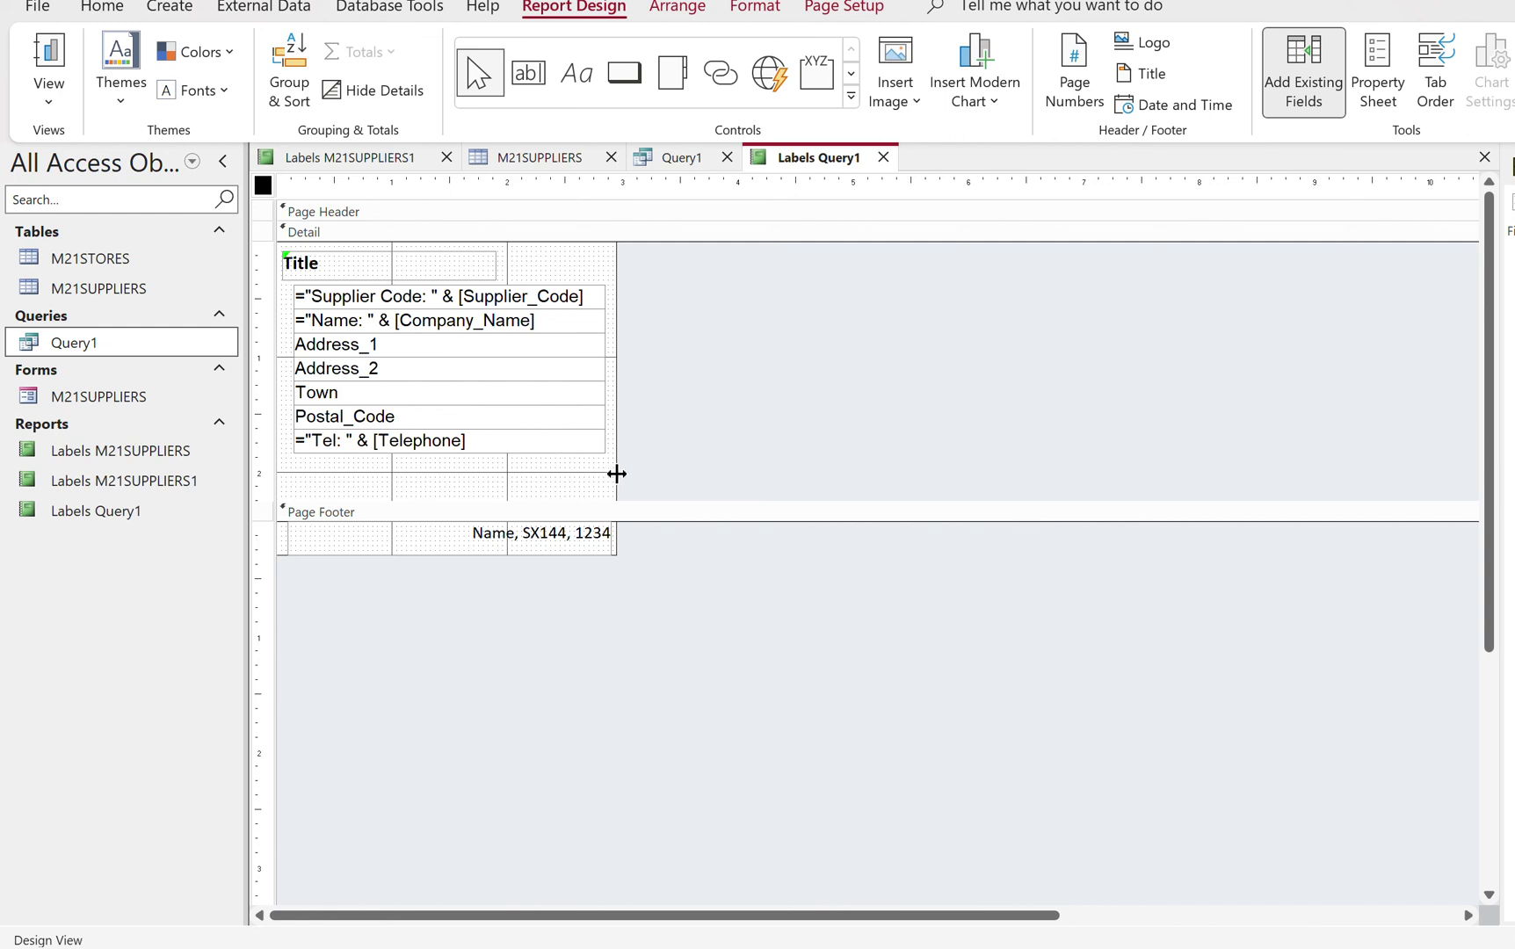
pyautogui.moveTo(617, 473)
pyautogui.mouseDown()
pyautogui.moveTo(921, 464)
pyautogui.moveTo(612, 481)
pyautogui.mouseUp()
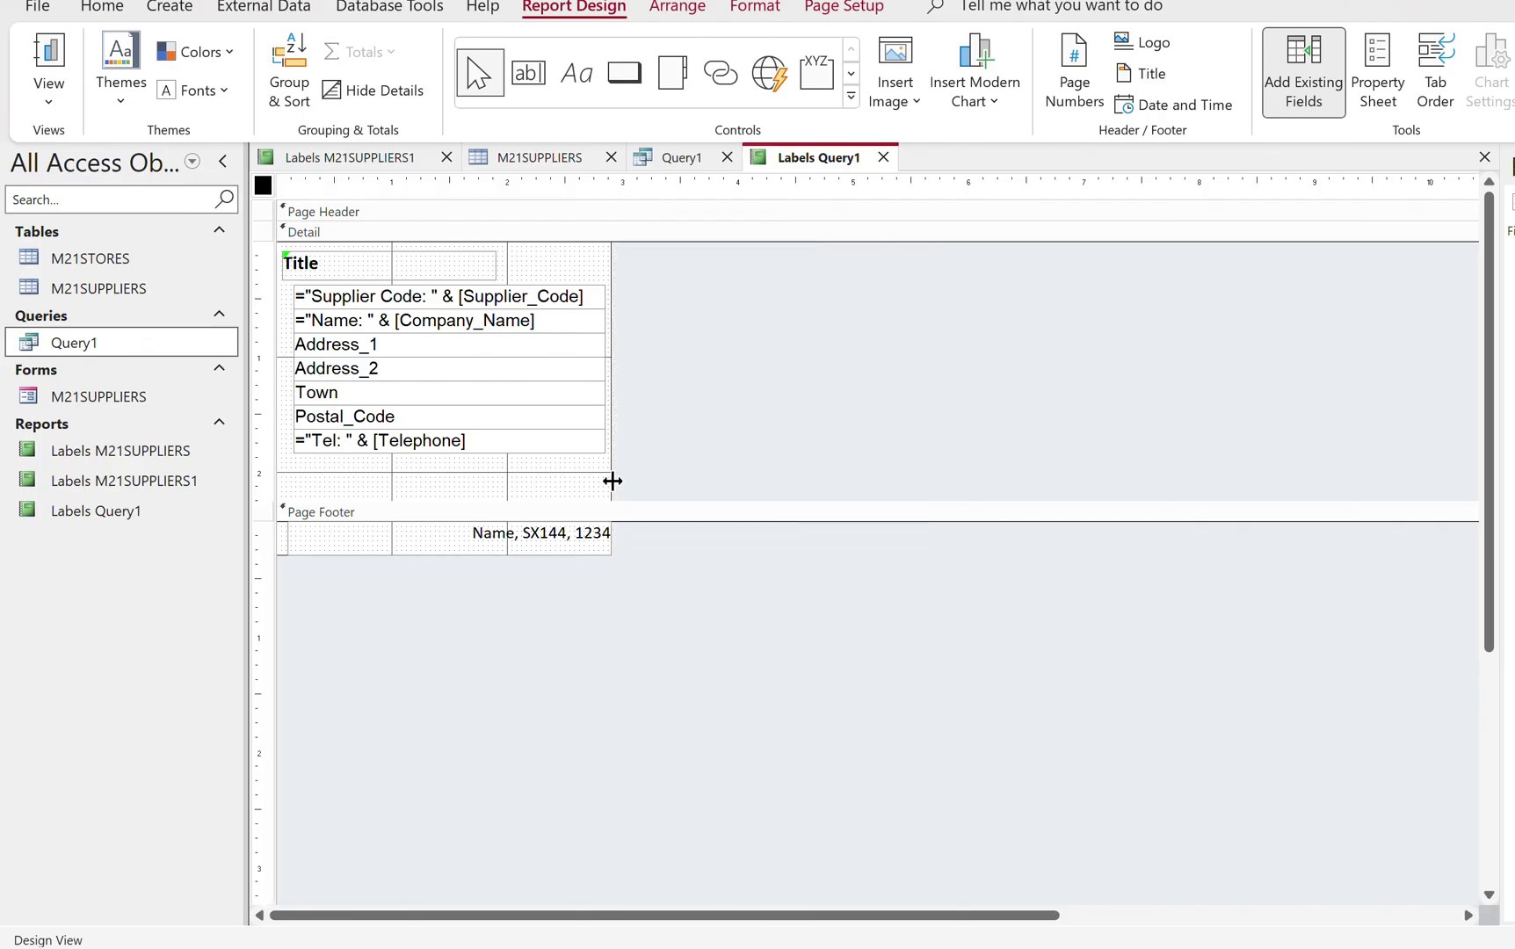
pyautogui.click(596, 544)
pyautogui.press('Left')
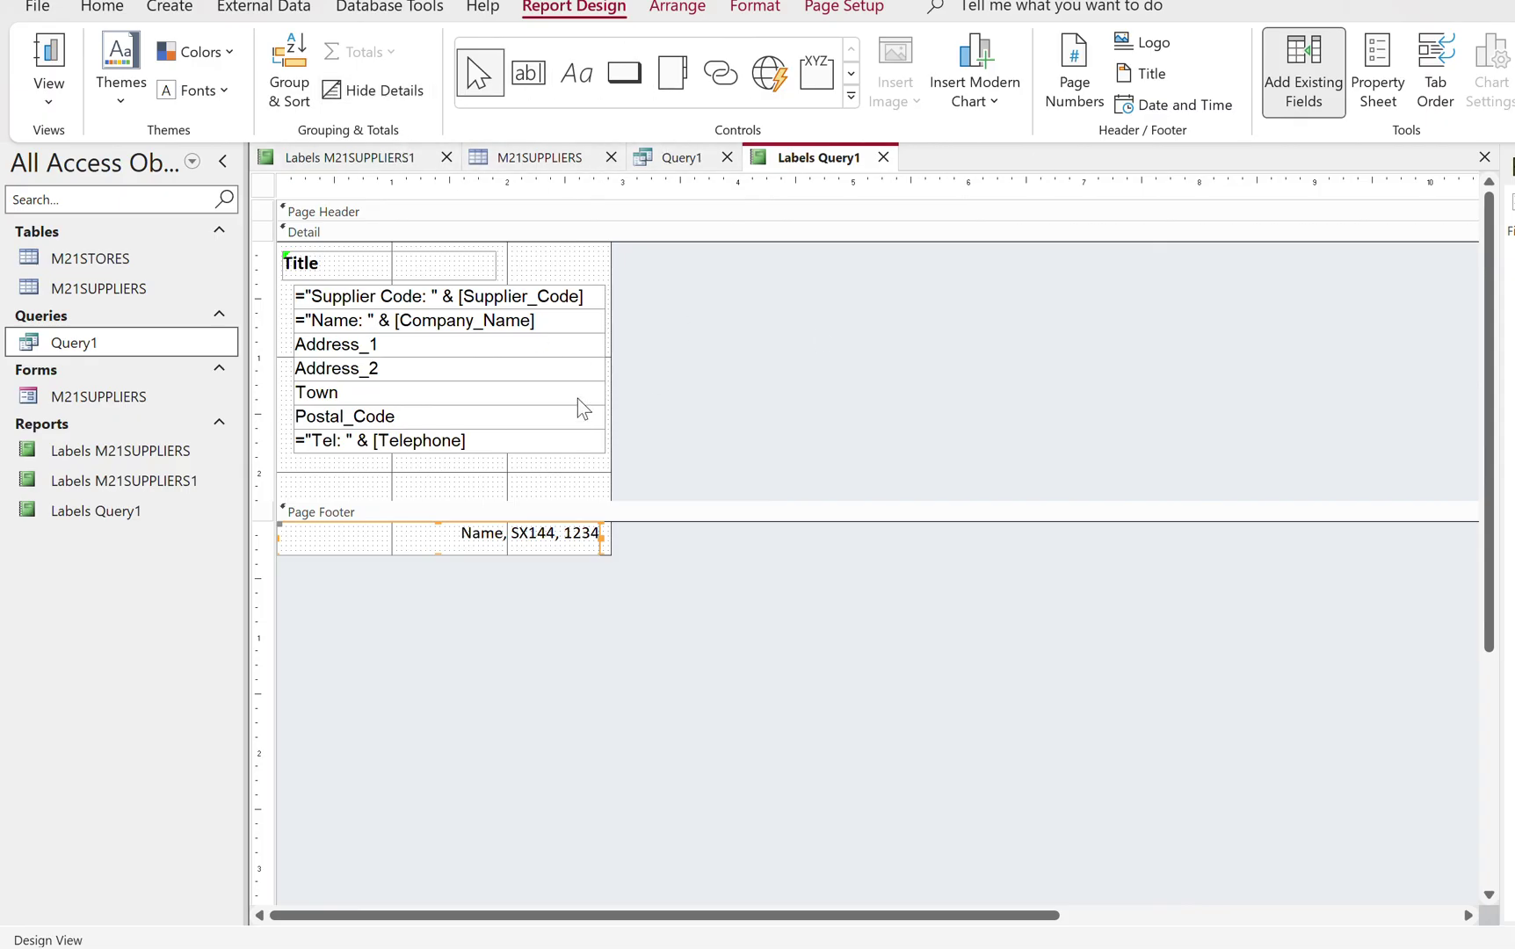
pyautogui.click(643, 563)
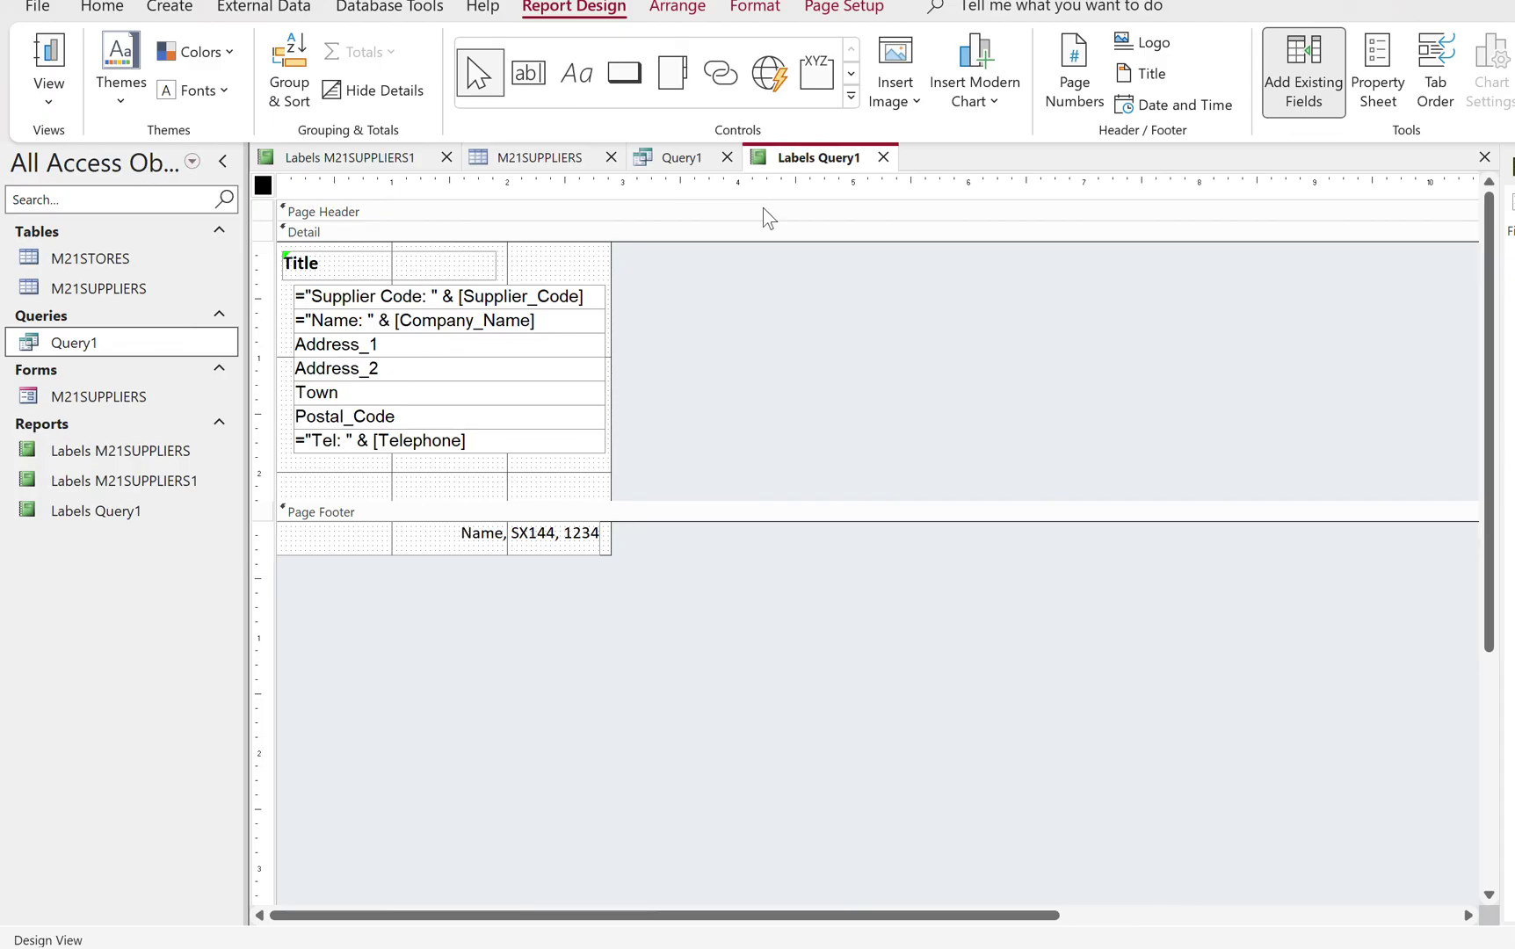
# Preview the finished labels and publish Labels Query1 as a PDF
pyautogui.rightClick(806, 163)
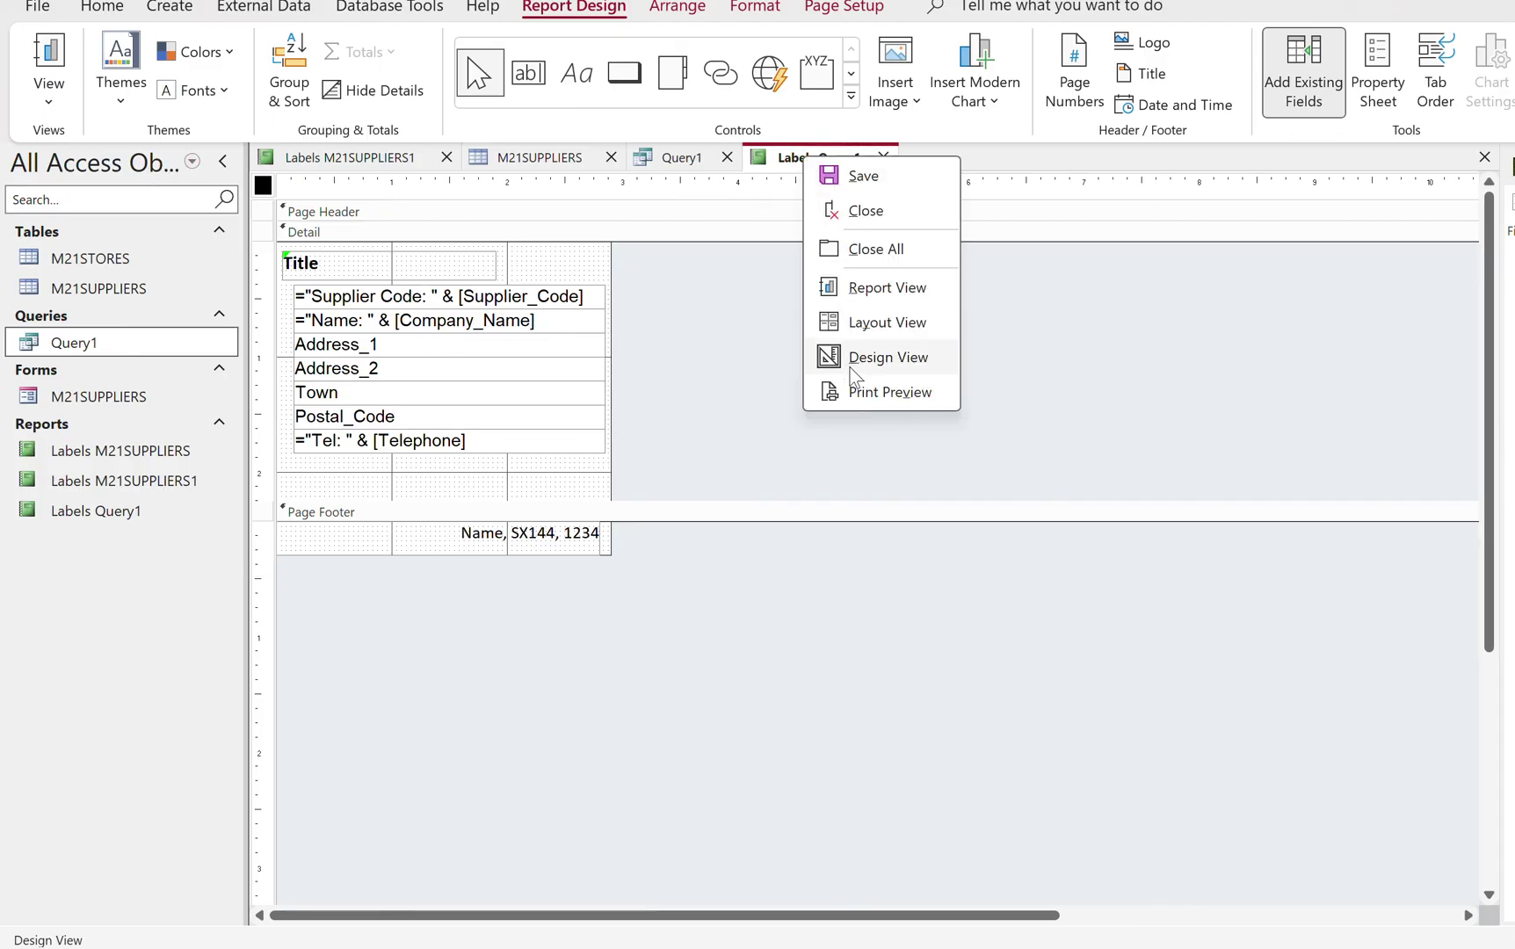
pyautogui.click(860, 392)
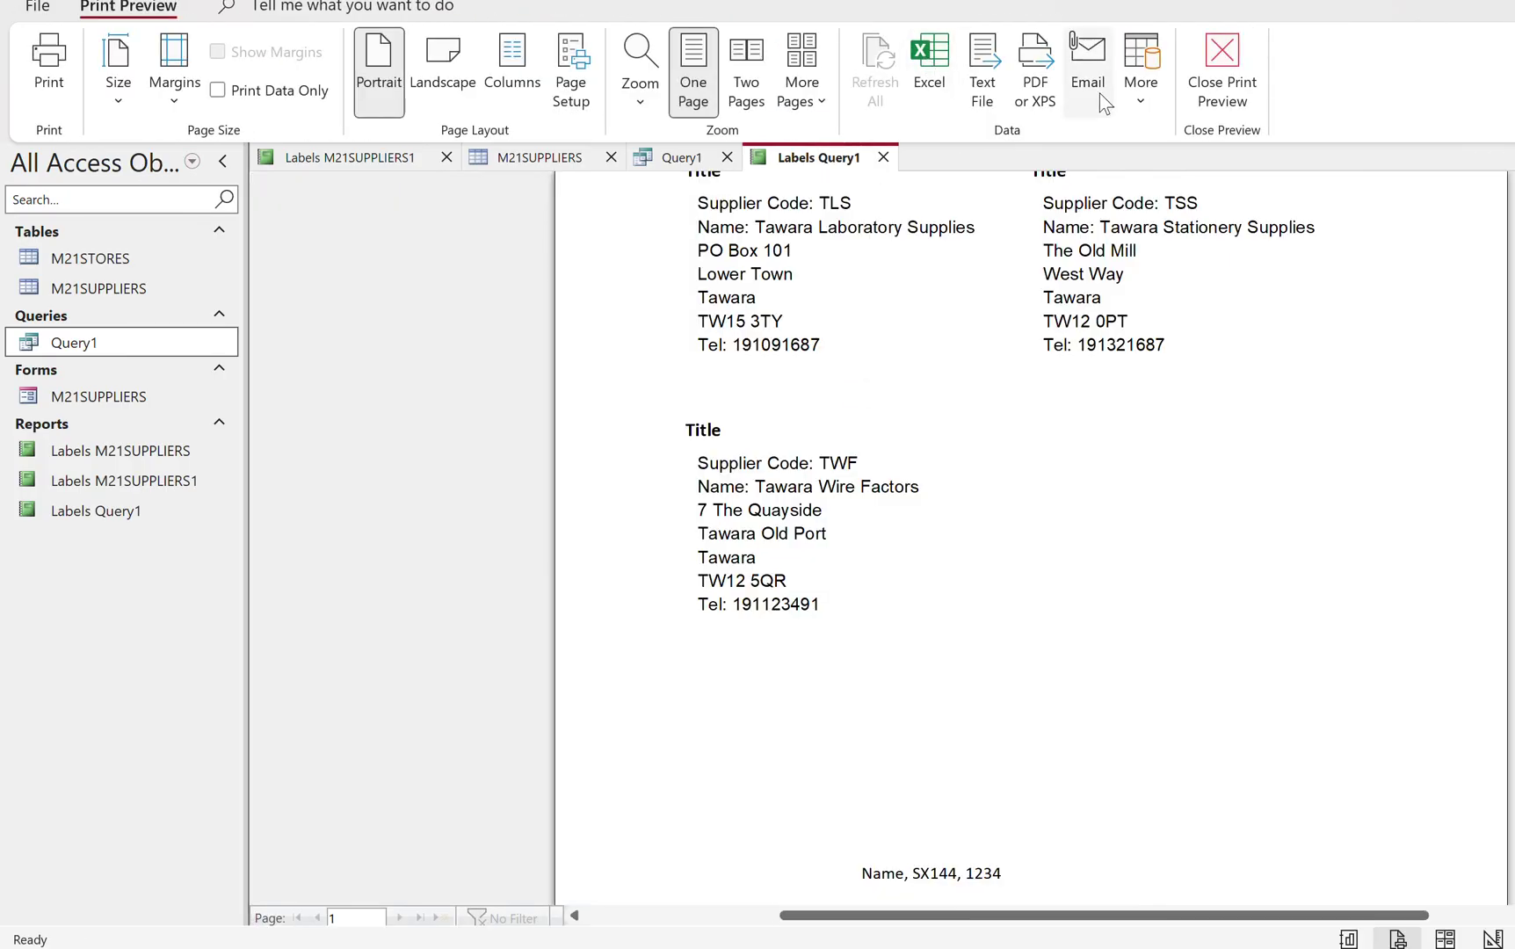
pyautogui.click(1036, 88)
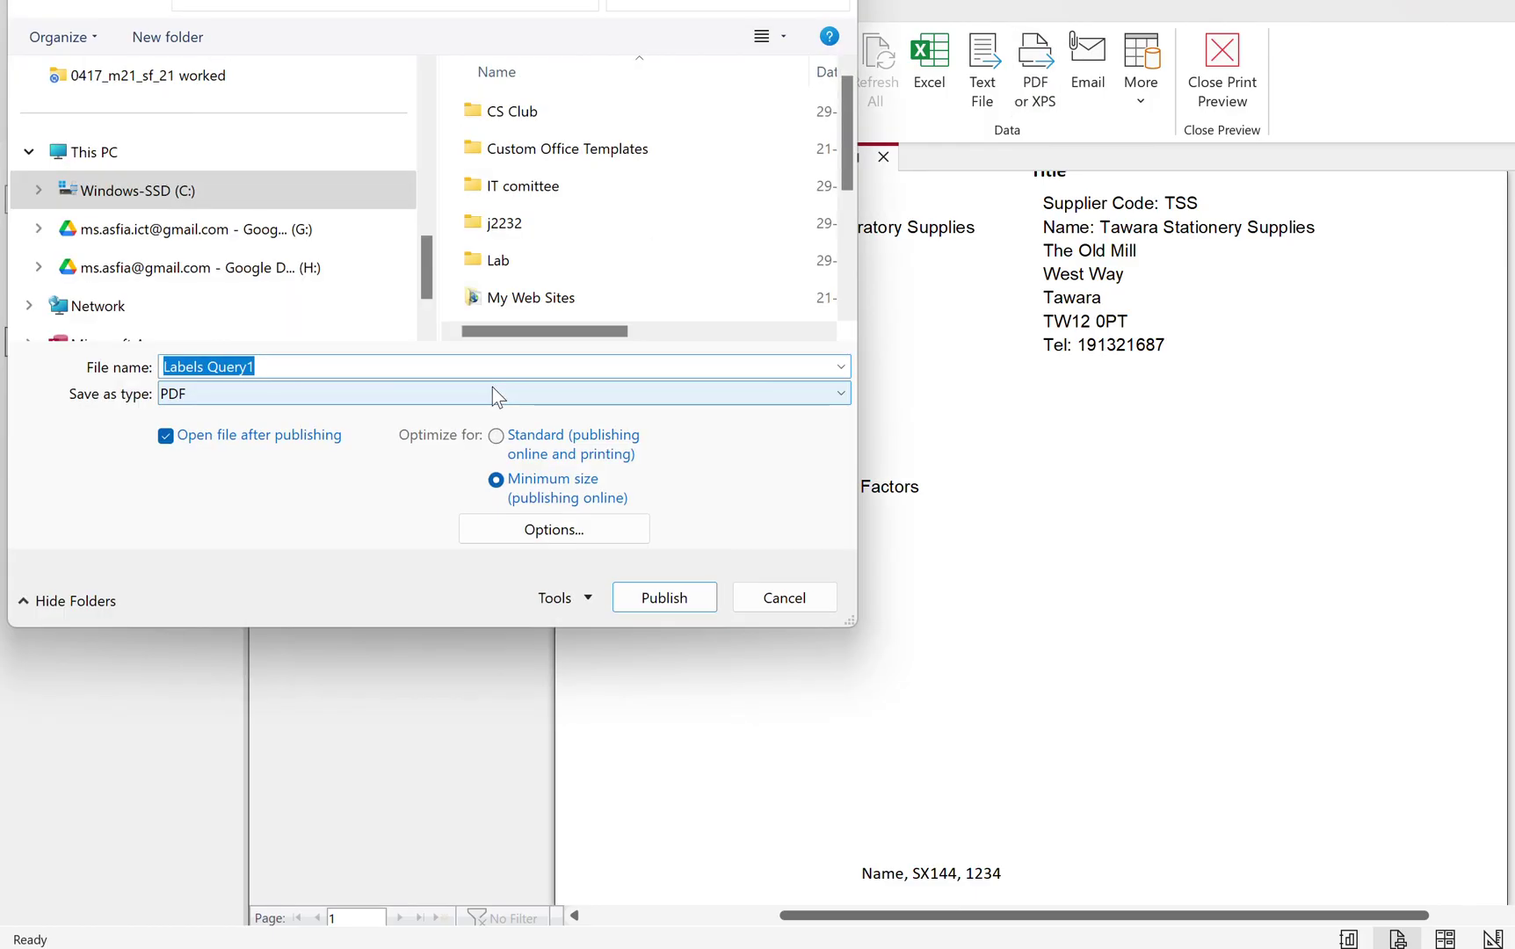
pyautogui.click(668, 599)
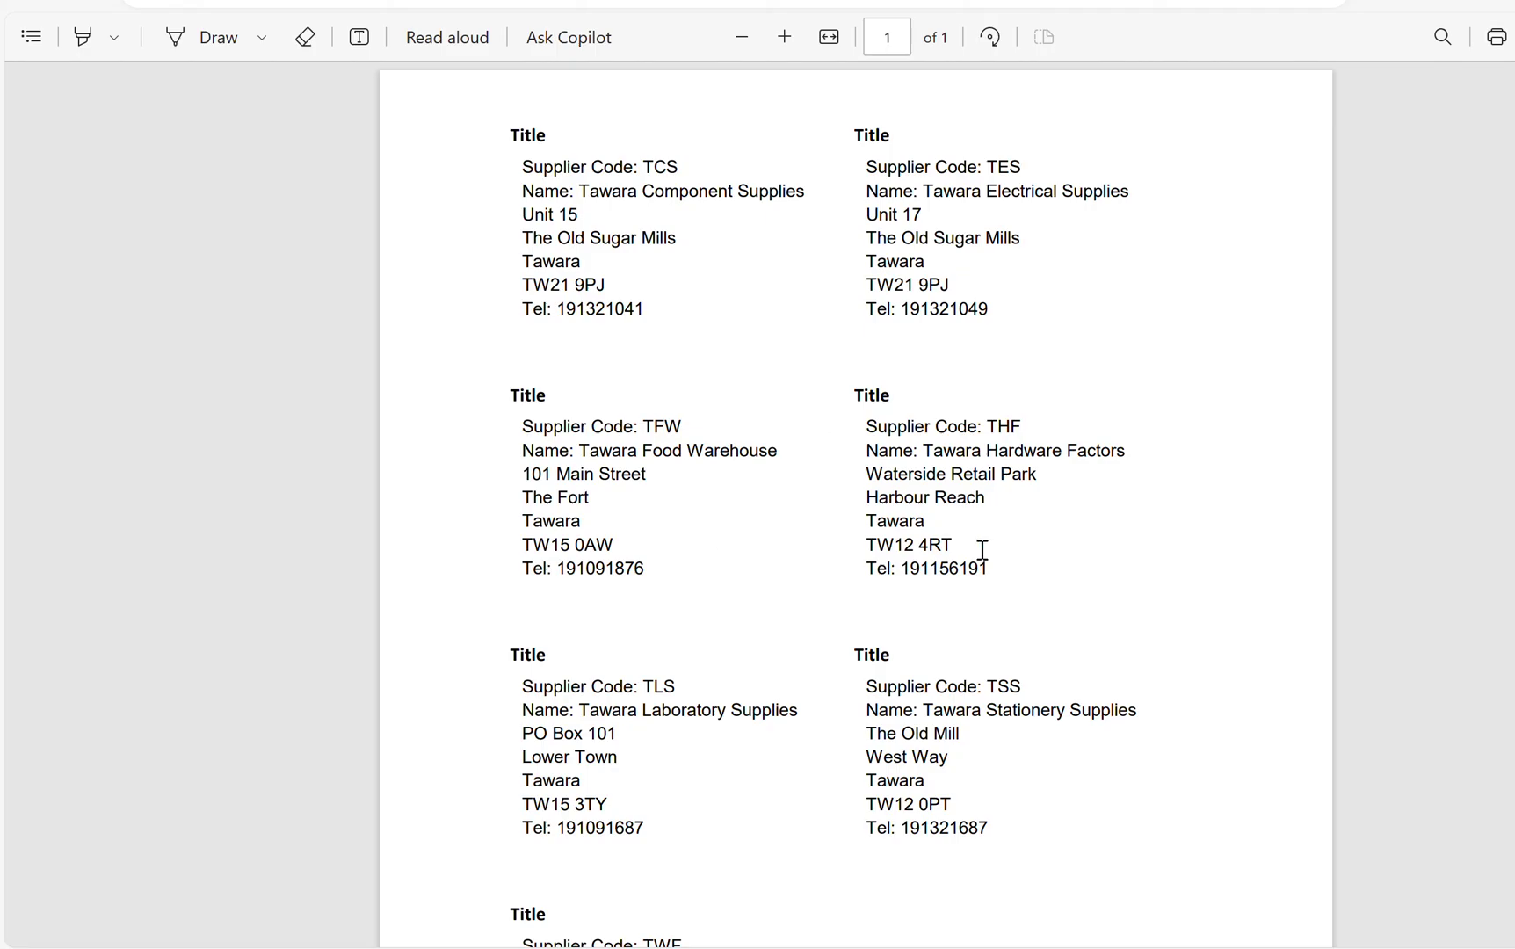
pyautogui.scroll(-5, 856, 501)
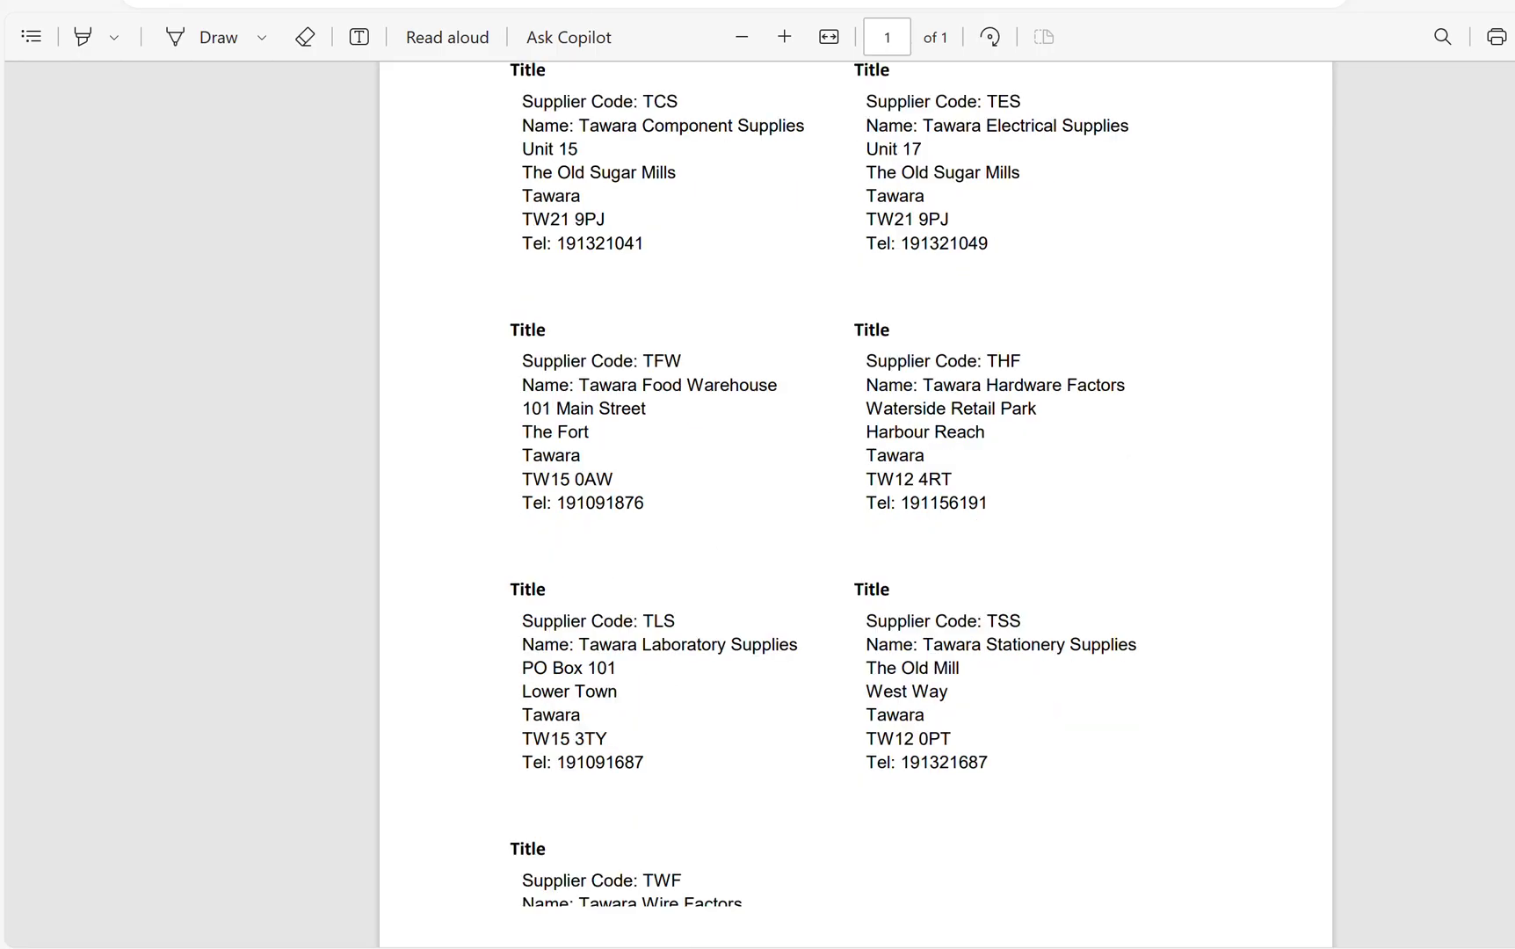
pyautogui.scroll(6, 856, 501)
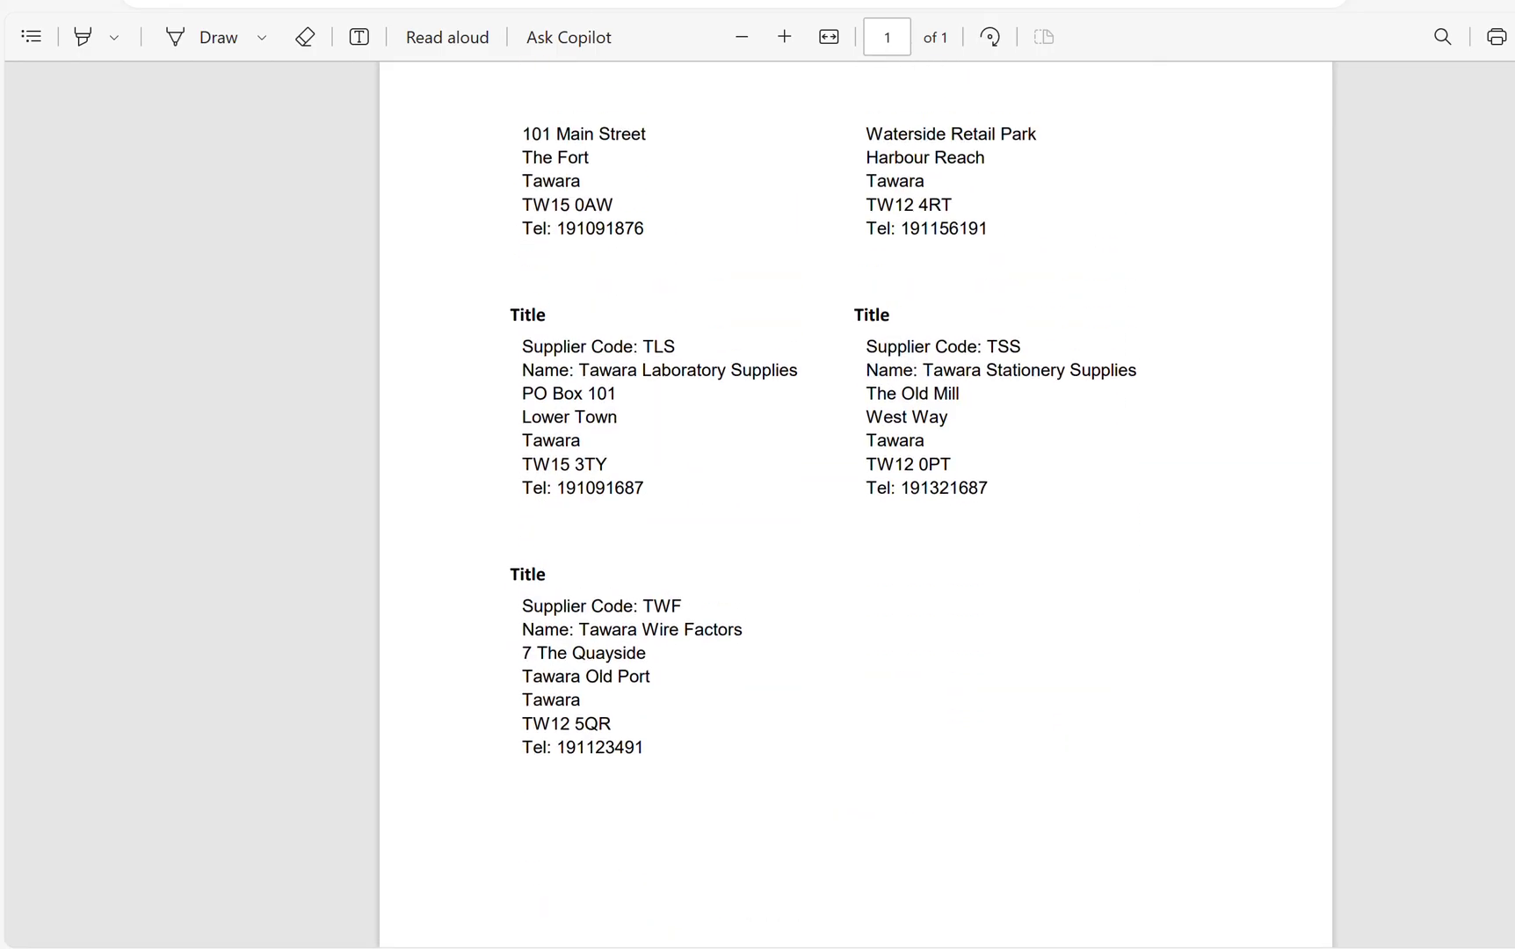
pyautogui.scroll(-6, 855, 501)
pyautogui.scroll(3, 855, 501)
pyautogui.scroll(3, 855, 501)
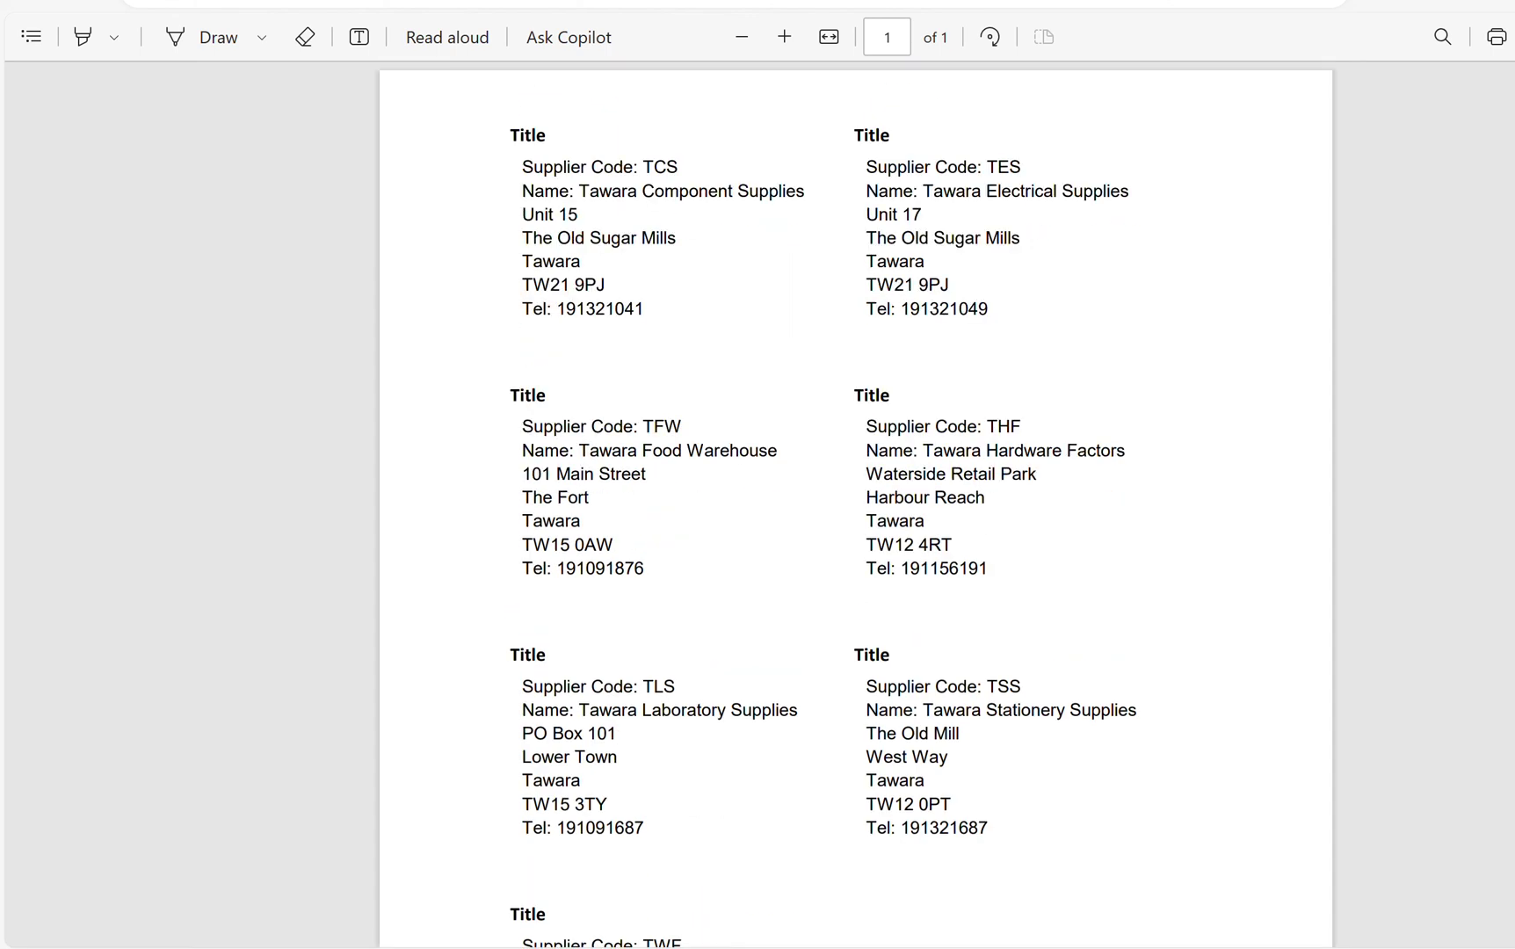